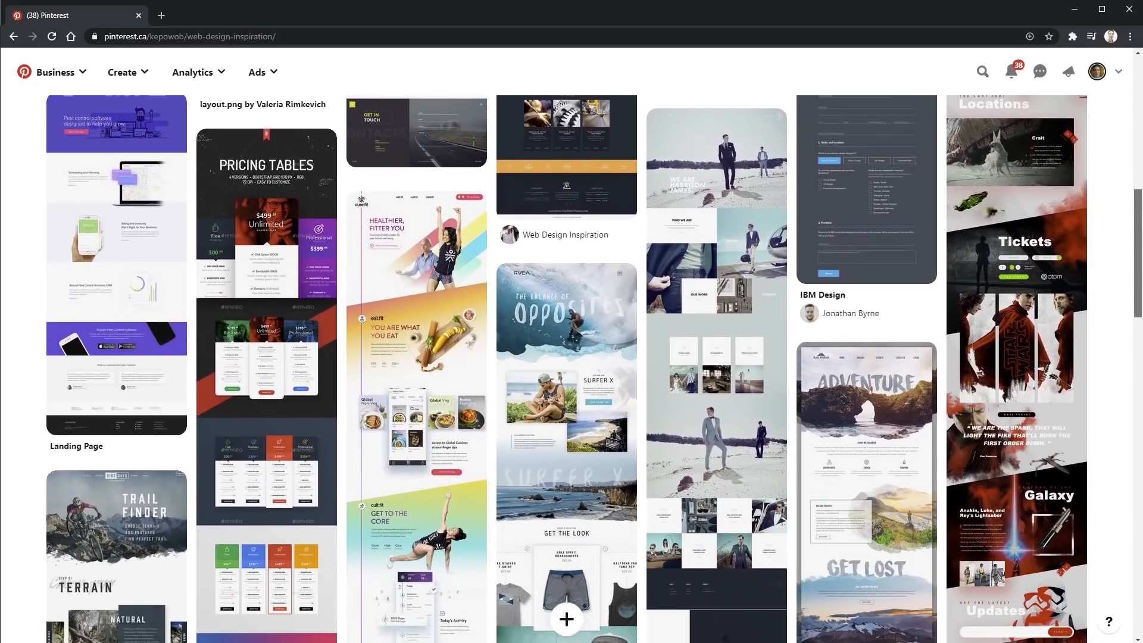
scroll(572, 358, down, 4)
scroll(572, 357, down, 4)
scroll(571, 357, down, 4)
scroll(572, 357, down, 4)
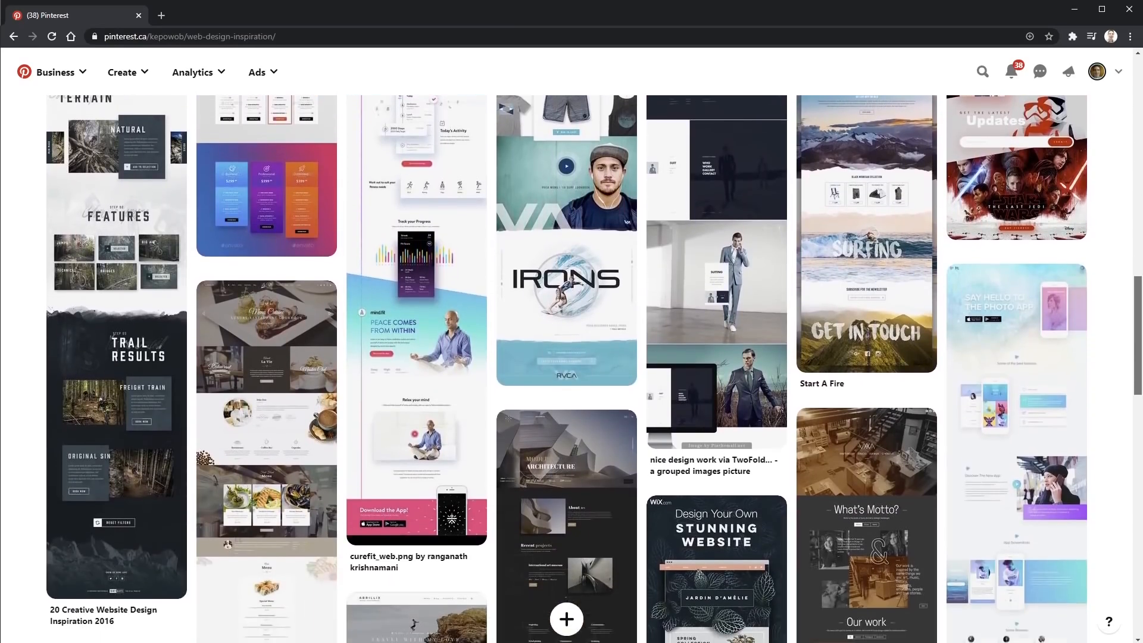
scroll(572, 357, down, 4)
scroll(572, 358, down, 4)
scroll(572, 358, down, 4)
scroll(572, 357, down, 4)
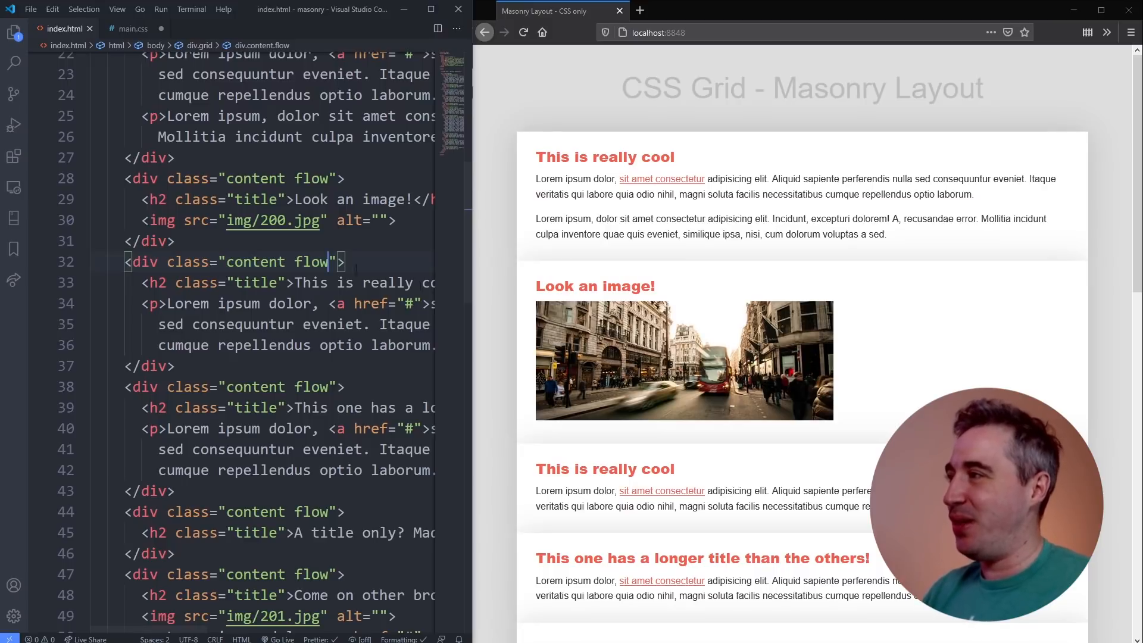
scroll(353, 263, up, 3)
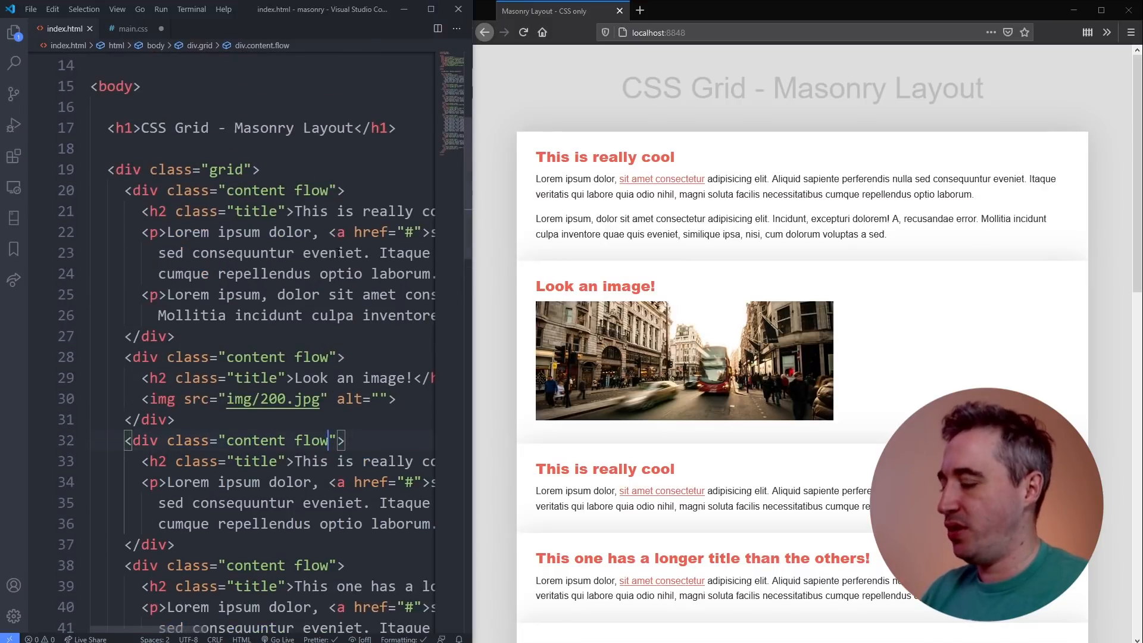
Step: Highlight the grid container div and the image card markup in index.html to review them
drag(114, 169, 261, 169)
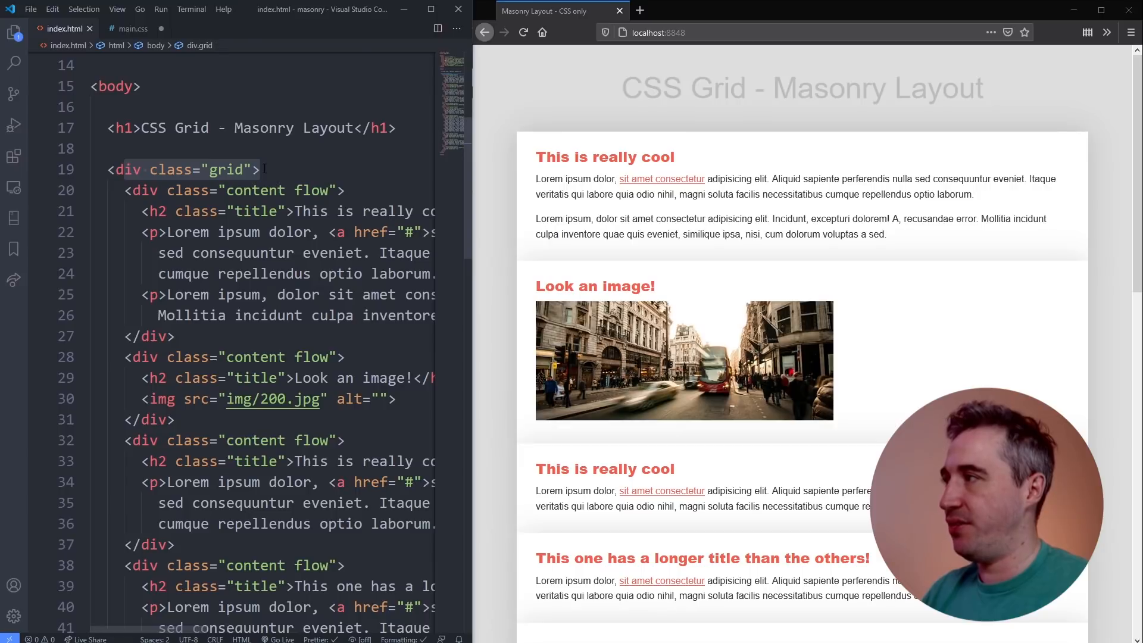
click(242, 170)
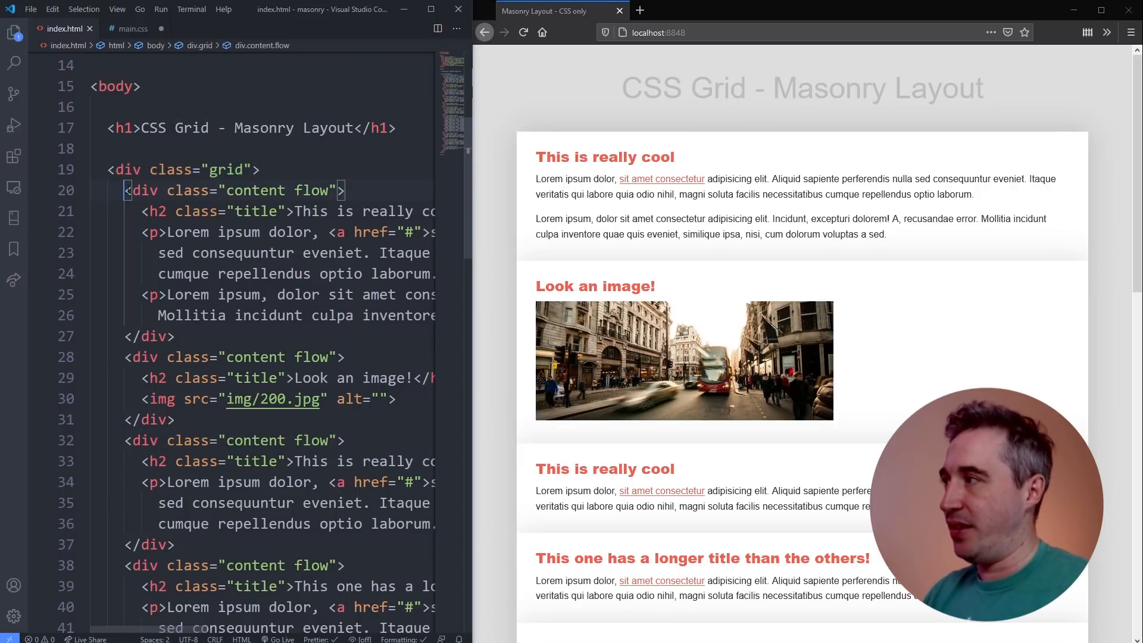
mouse_move(126, 190)
mouse_down()
mouse_move(175, 336)
mouse_move(176, 419)
mouse_up()
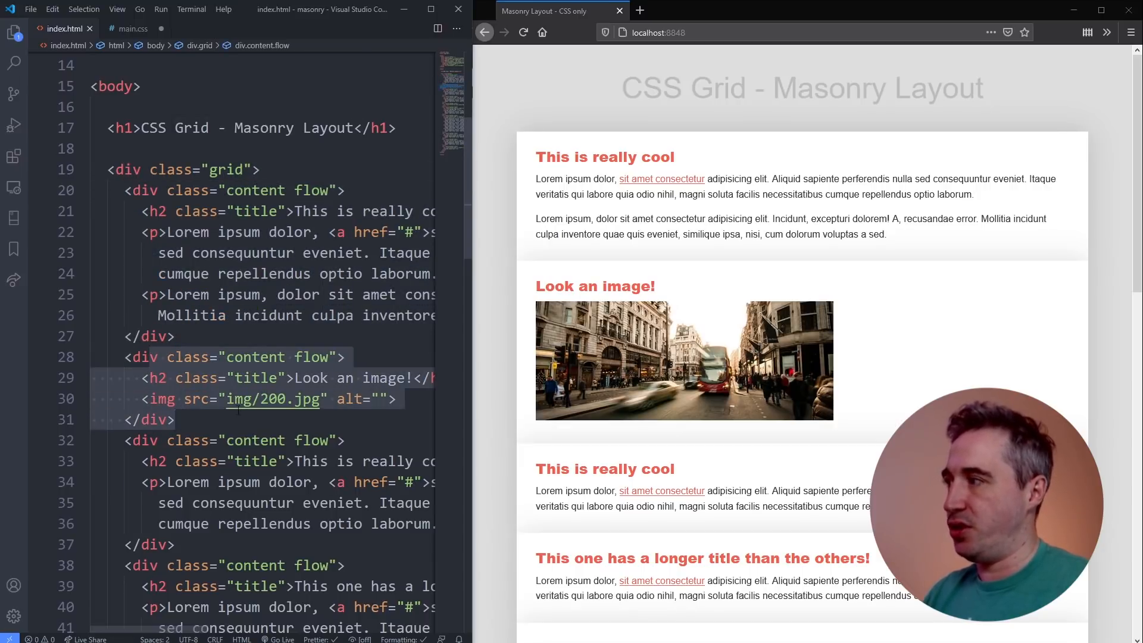
scroll(725, 225, down, 3)
scroll(810, 222, up, 3)
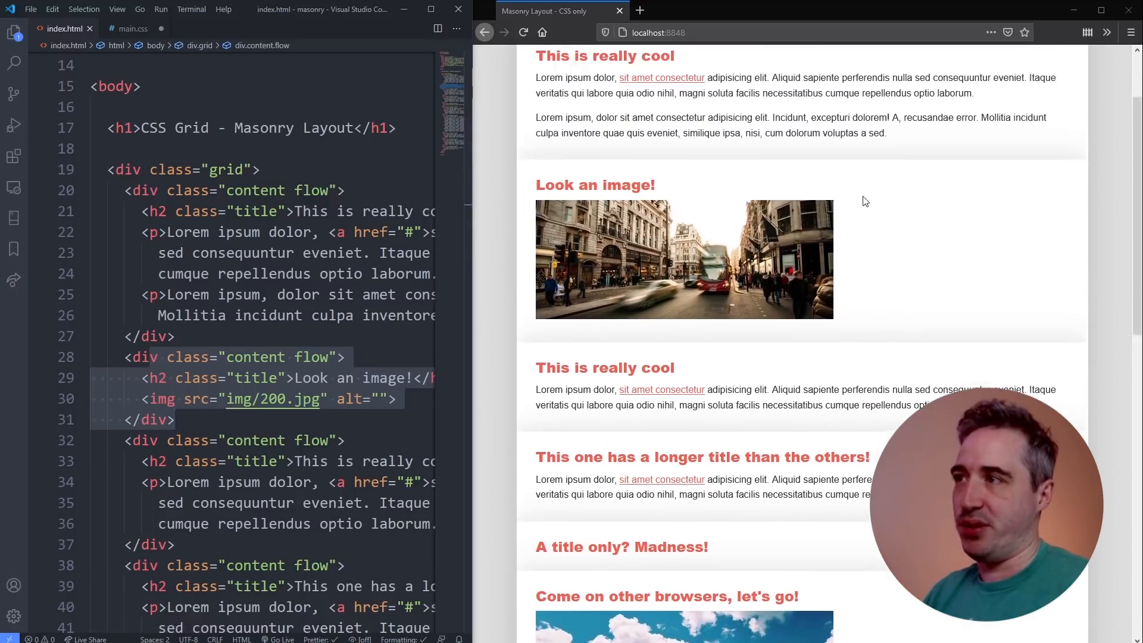
scroll(810, 268, up, 1)
scroll(810, 295, down, 3)
scroll(759, 269, down, 3)
scroll(768, 268, down, 3)
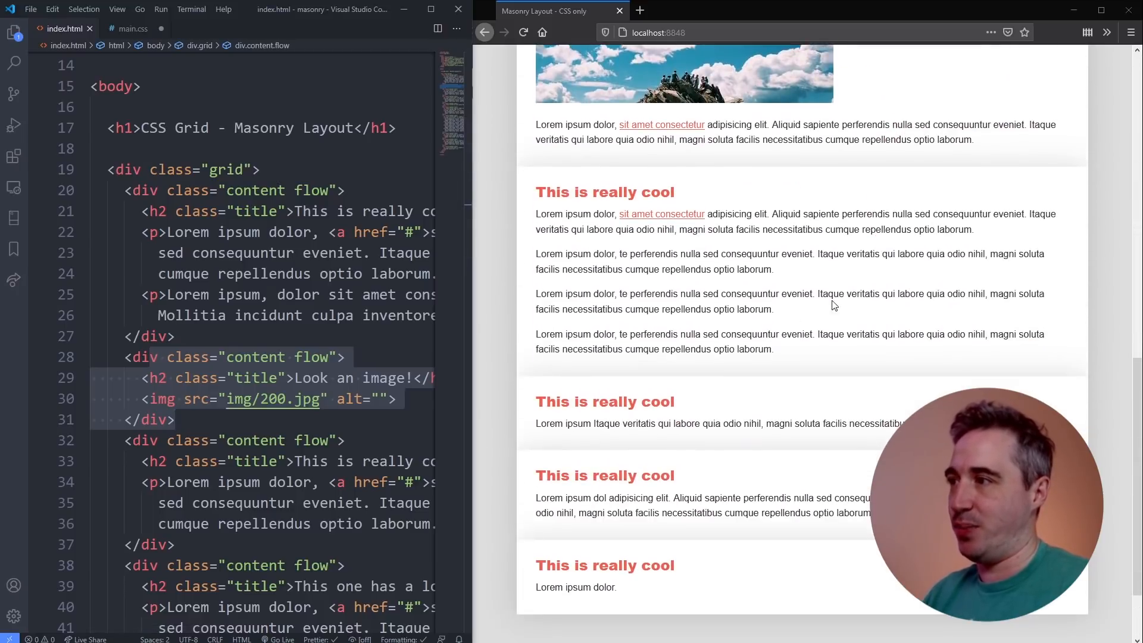
scroll(768, 269, down, 3)
scroll(803, 295, up, 5)
scroll(836, 328, up, 3)
scroll(836, 329, up, 1)
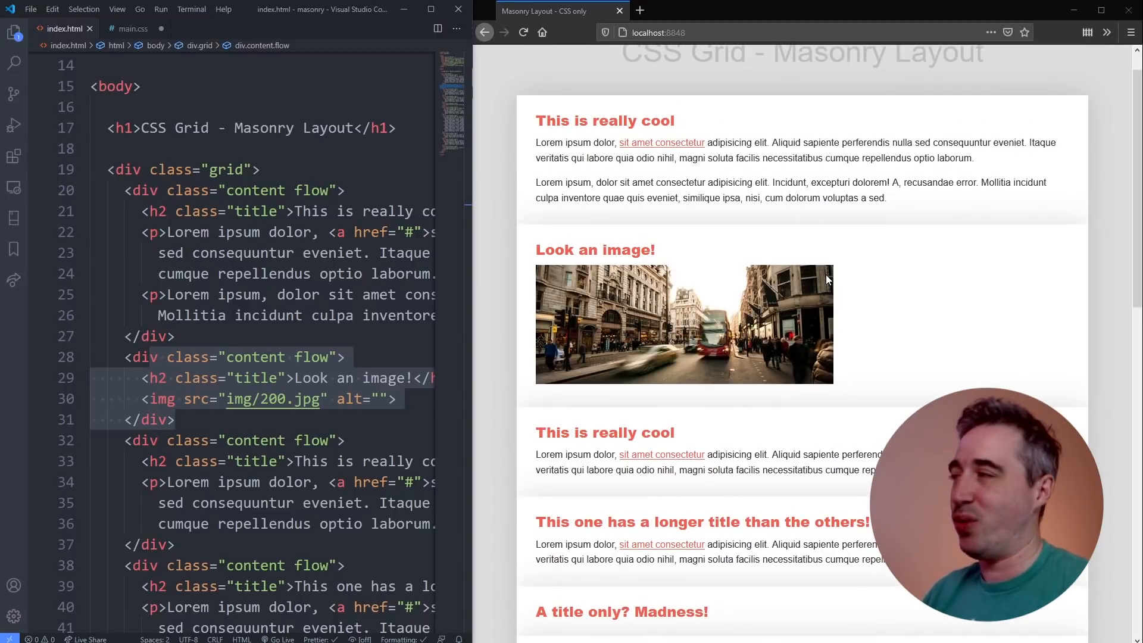
click(287, 191)
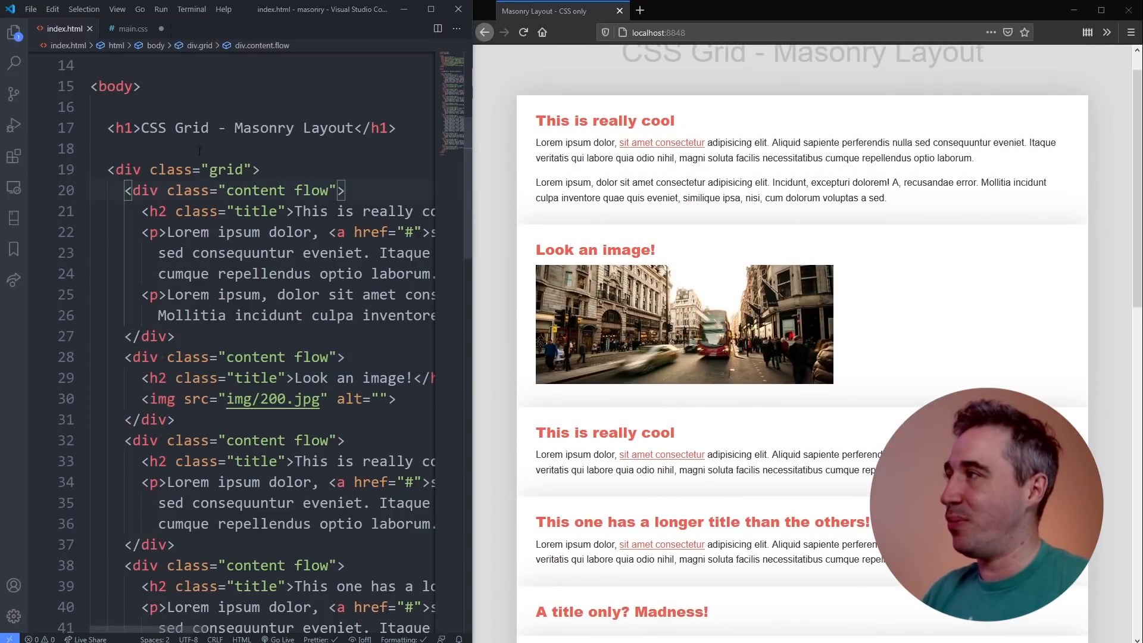
Step: Switch to the main.css stylesheet showing the .grid rule
click(134, 28)
click(205, 163)
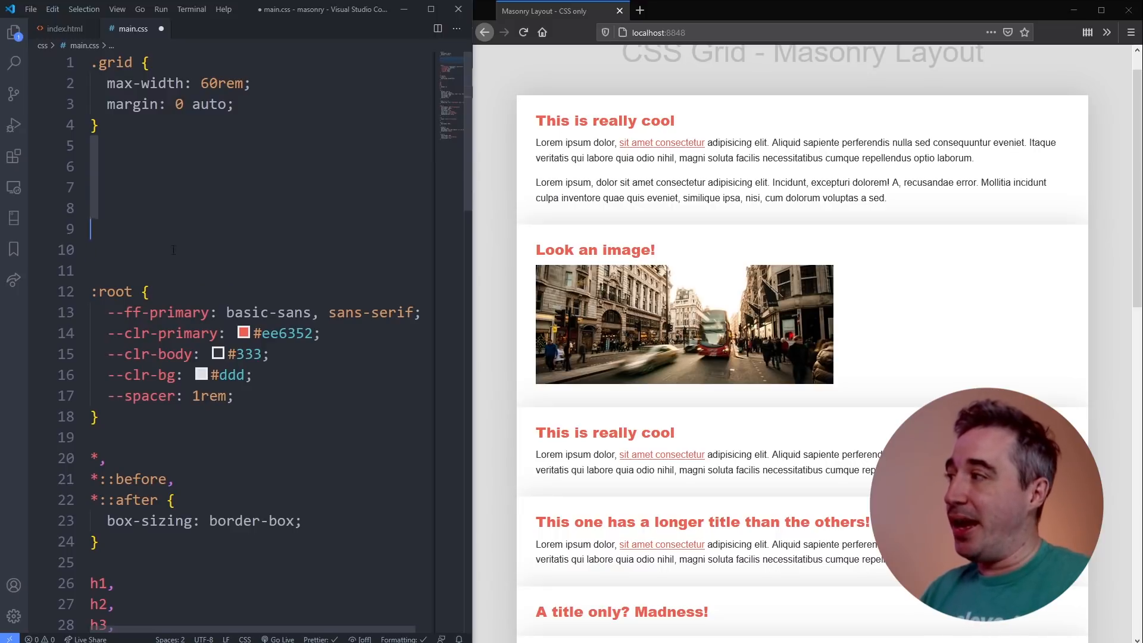
Step: Add display: grid to the .grid rule and save
click(192, 124)
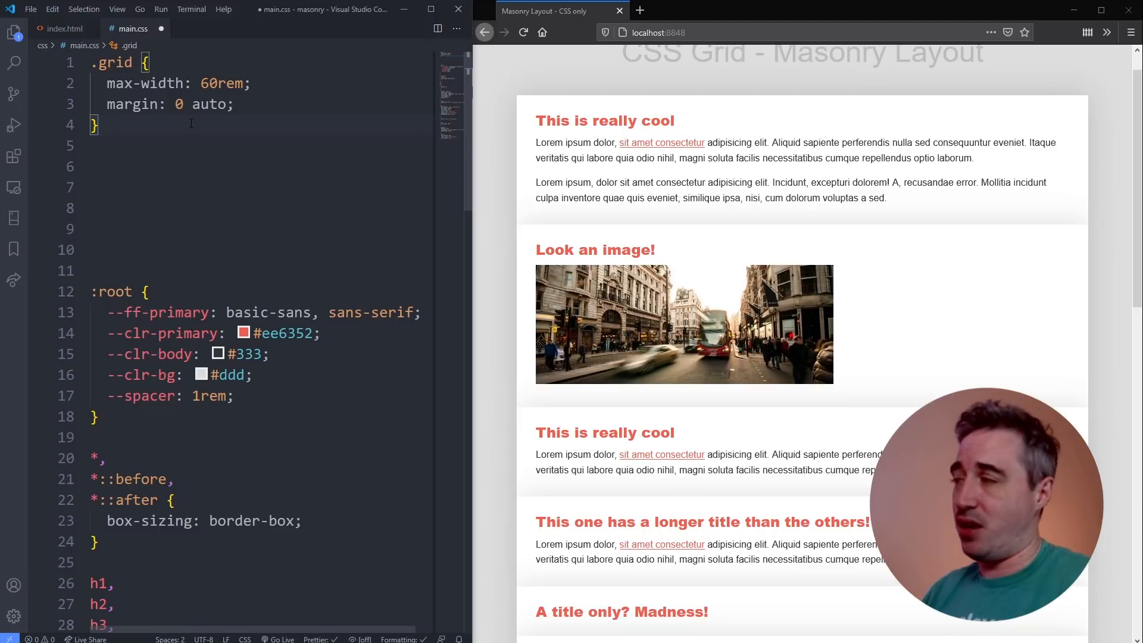
scroll(256, 313, down, 5)
scroll(257, 313, down, 3)
scroll(256, 313, up, 8)
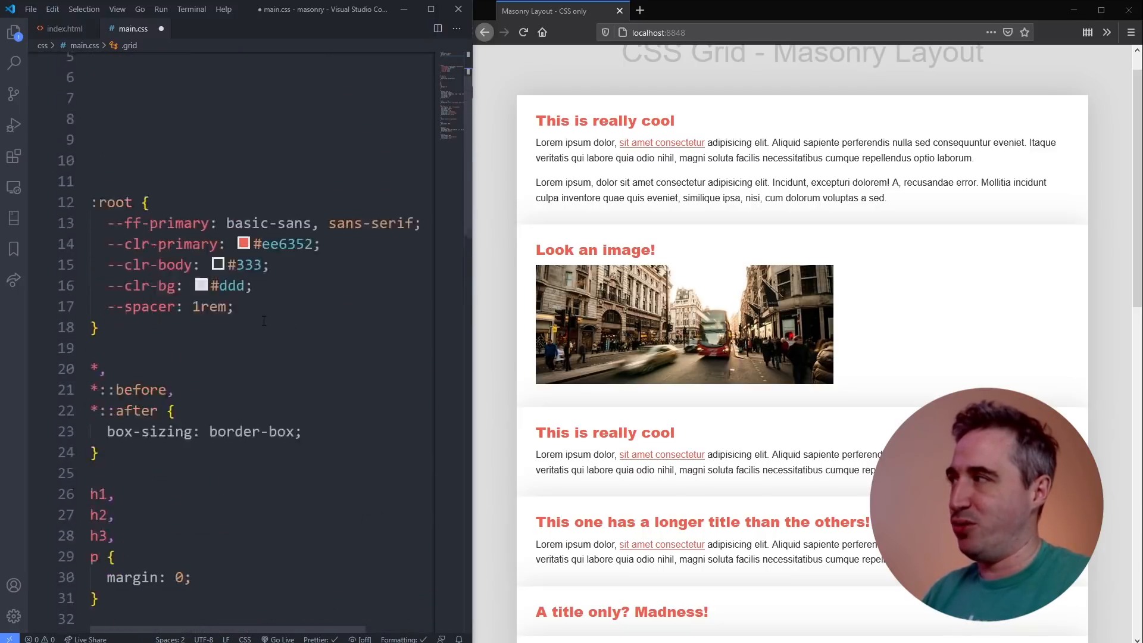
scroll(226, 293, up, 3)
key(Return)
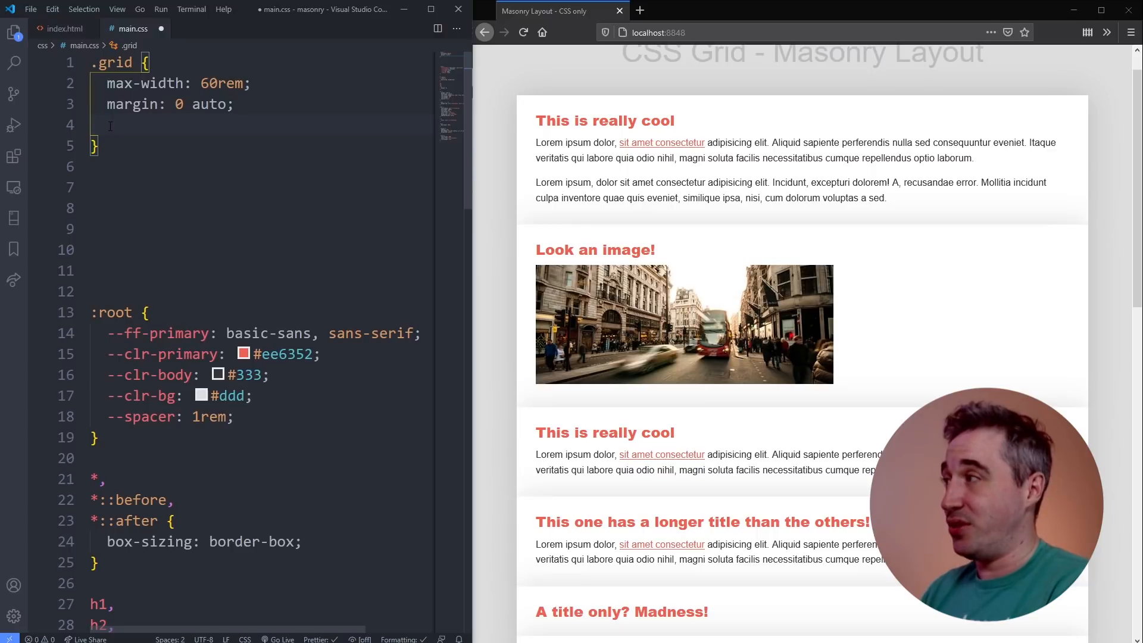
text(is)
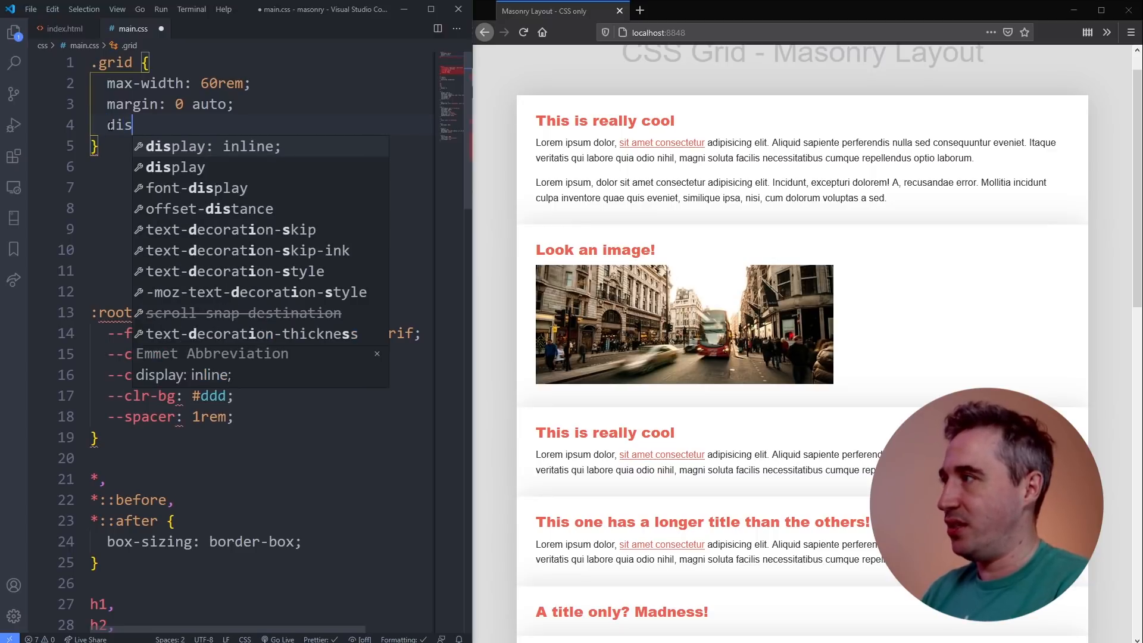
key(Down)
key(Return)
text(grid;)
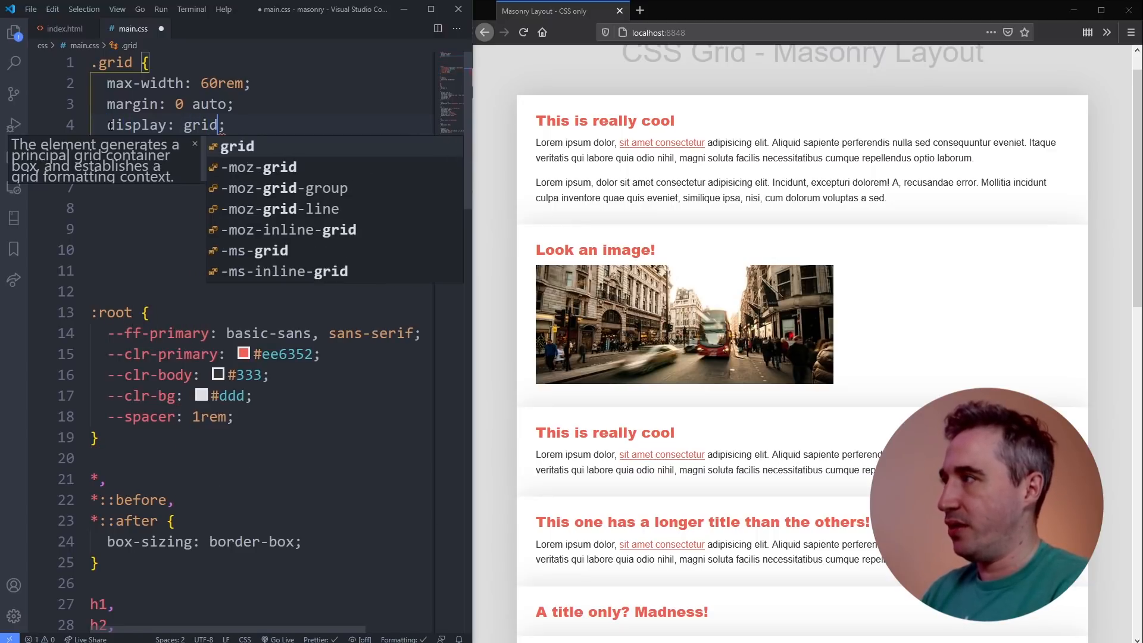
key(ctrl+s)
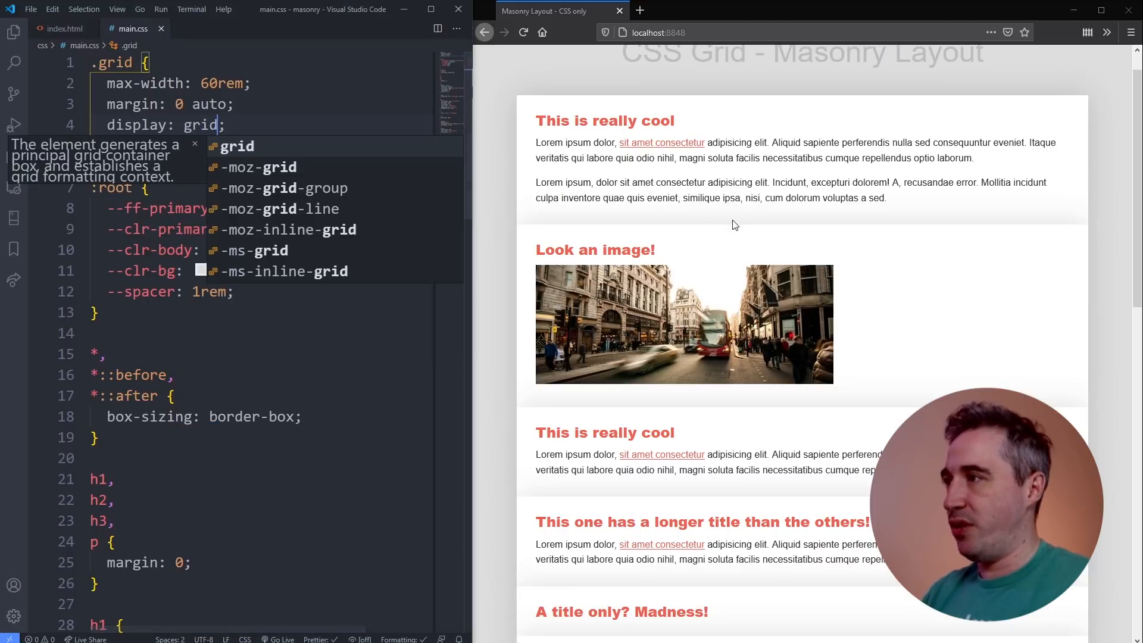
click(239, 126)
Step: Add grid-template-columns: repeat(3, 1fr) to .grid and save so cards sit in three columns
key(Return)
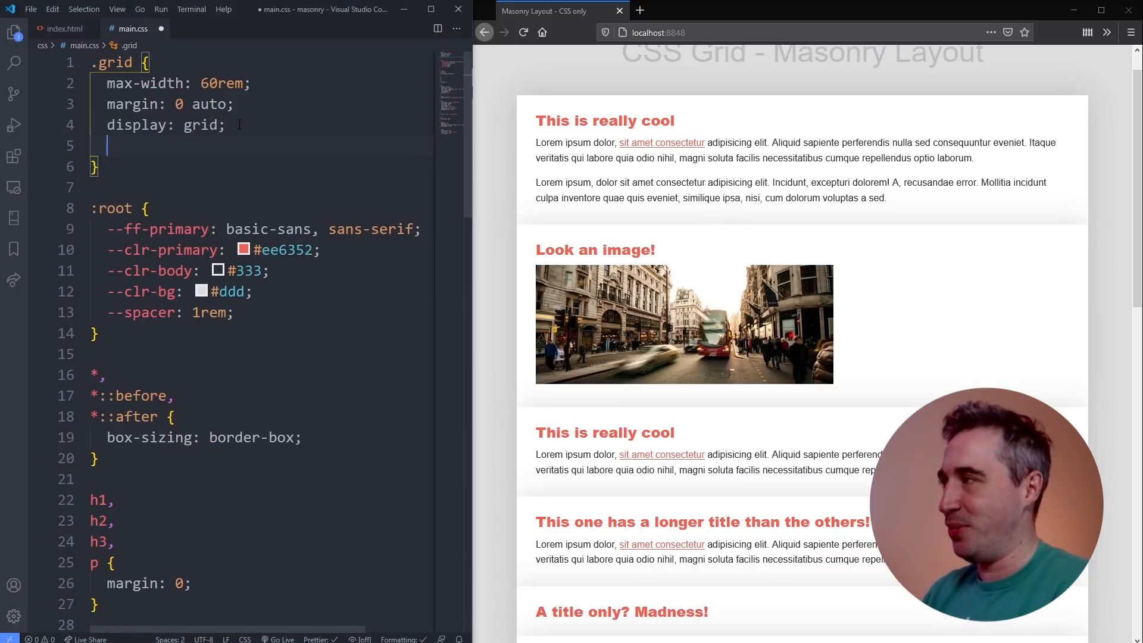
text(grid-)
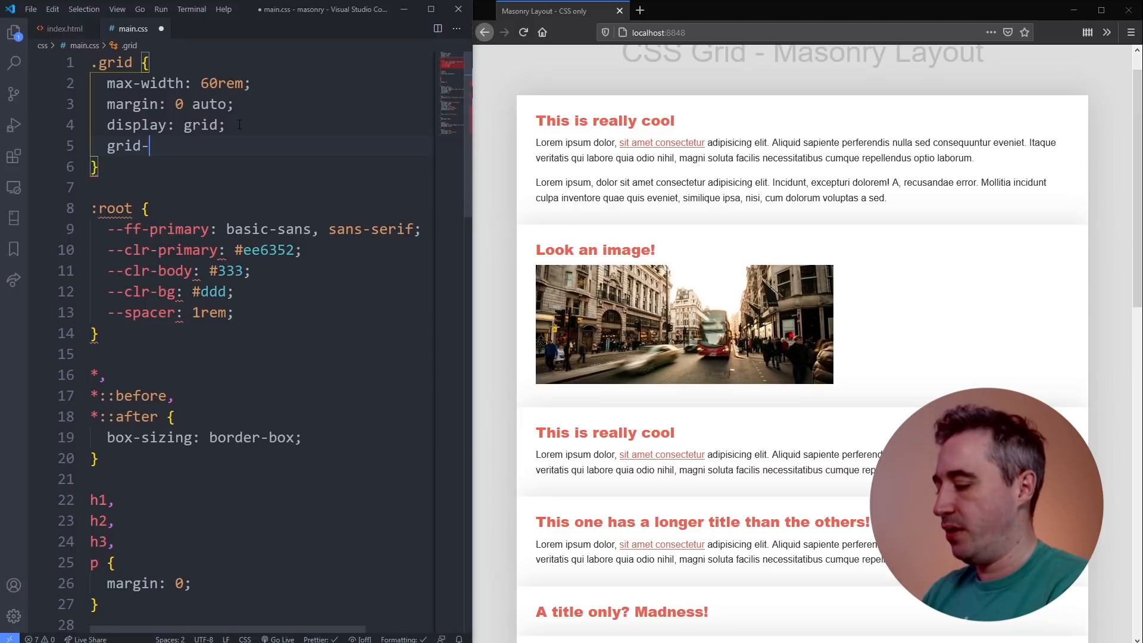
text(tem)
key(Tab)
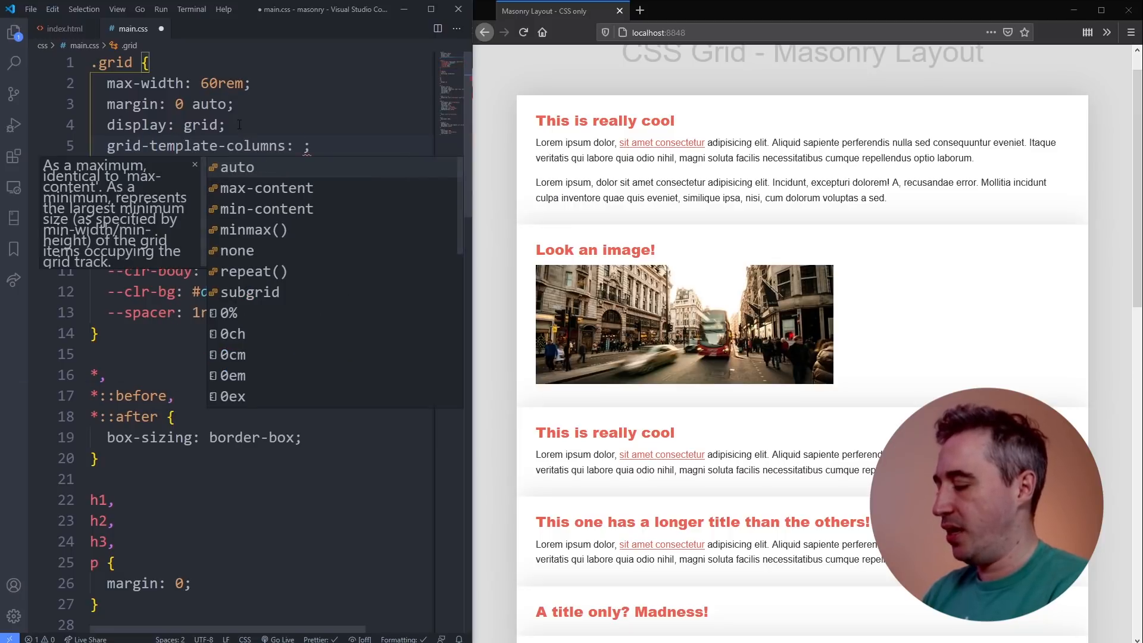
text(re)
key(Tab)
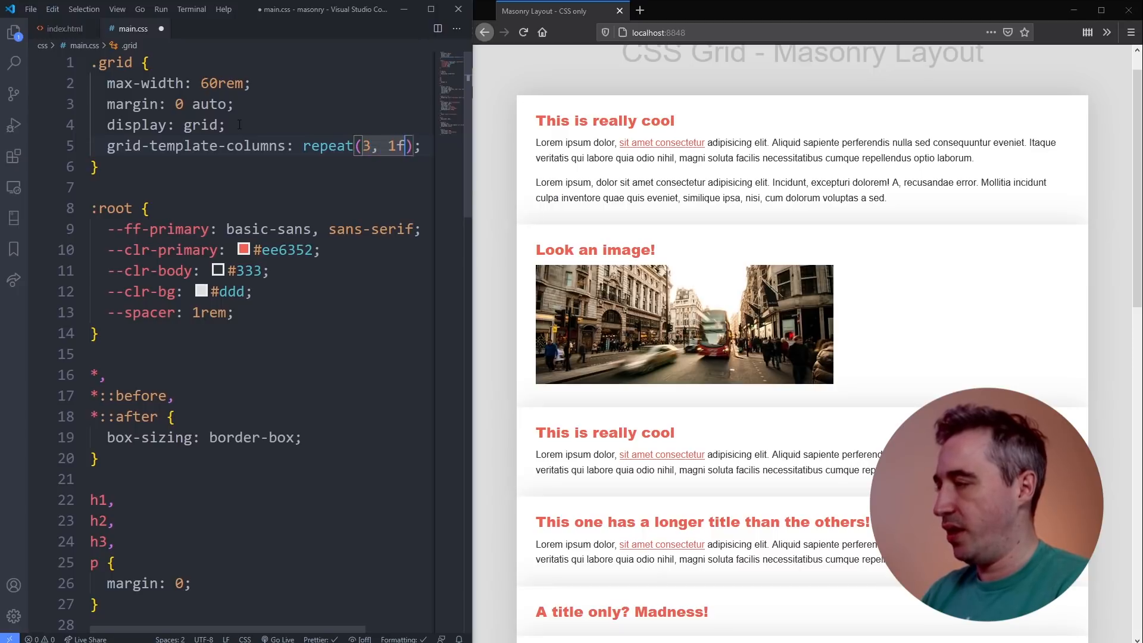
click(260, 132)
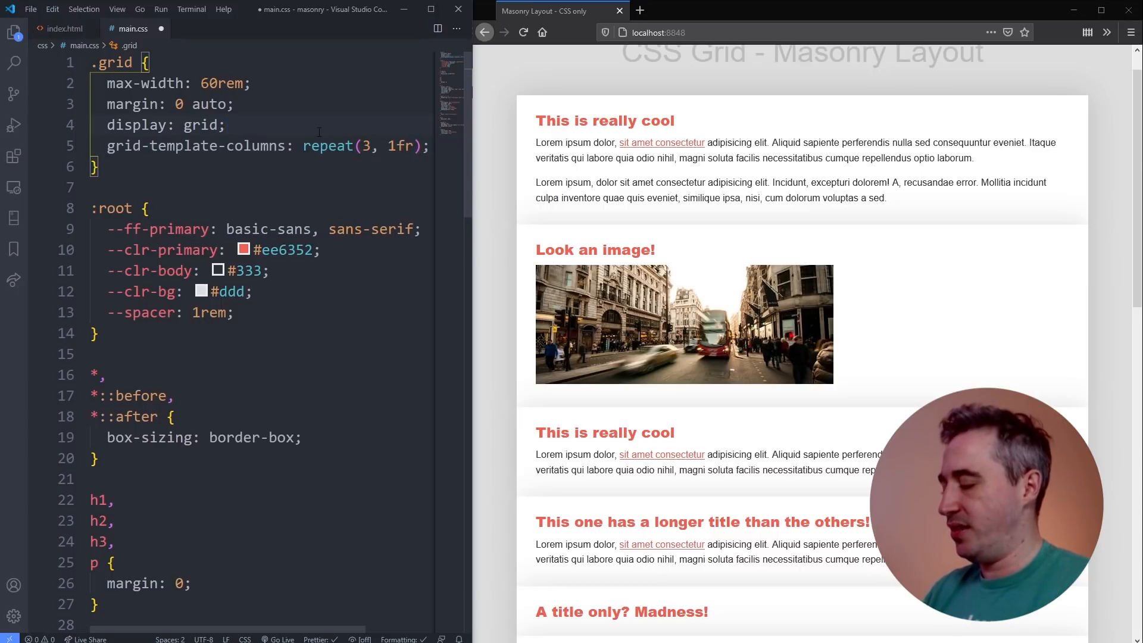
key(ctrl+s)
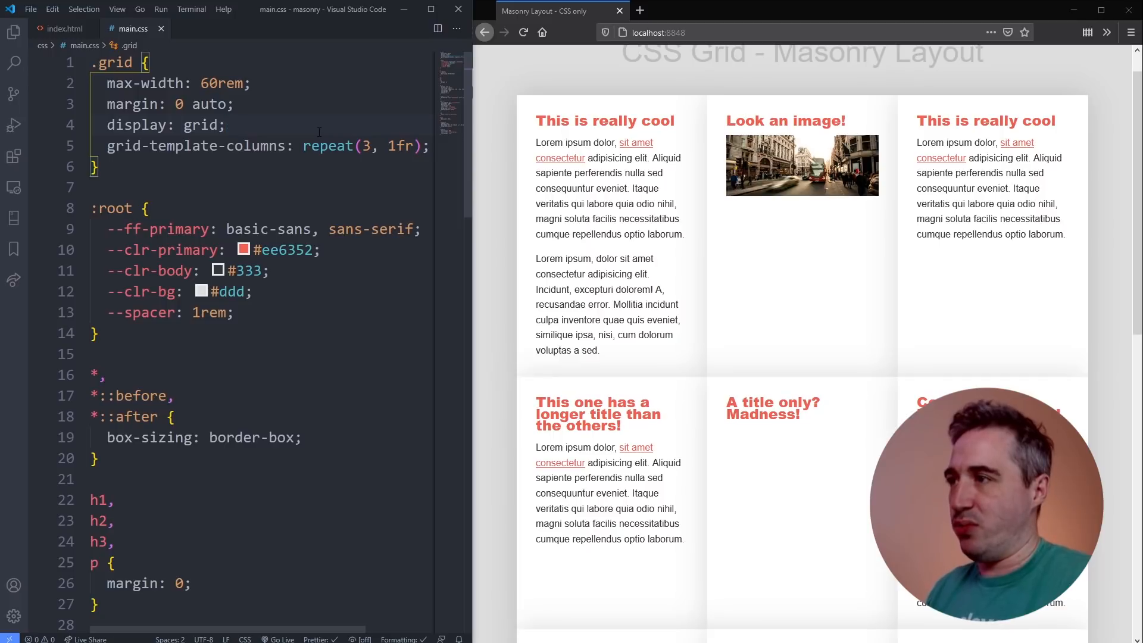
scroll(806, 290, down, 4)
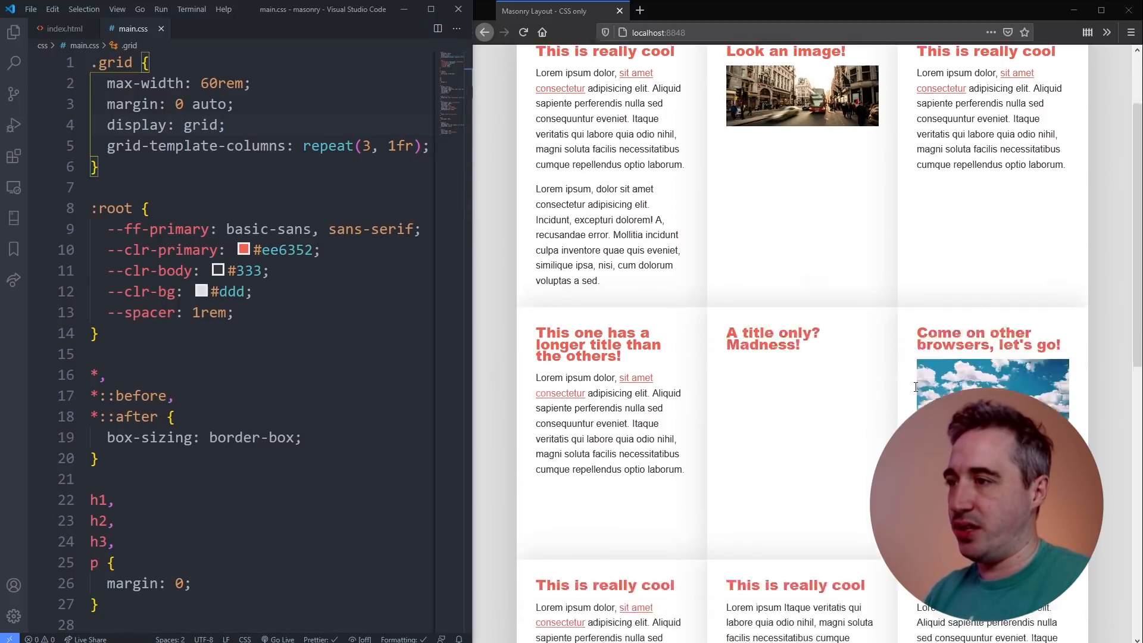
scroll(806, 290, down, 3)
scroll(852, 479, down, 4)
scroll(853, 480, up, 3)
scroll(853, 480, up, 3)
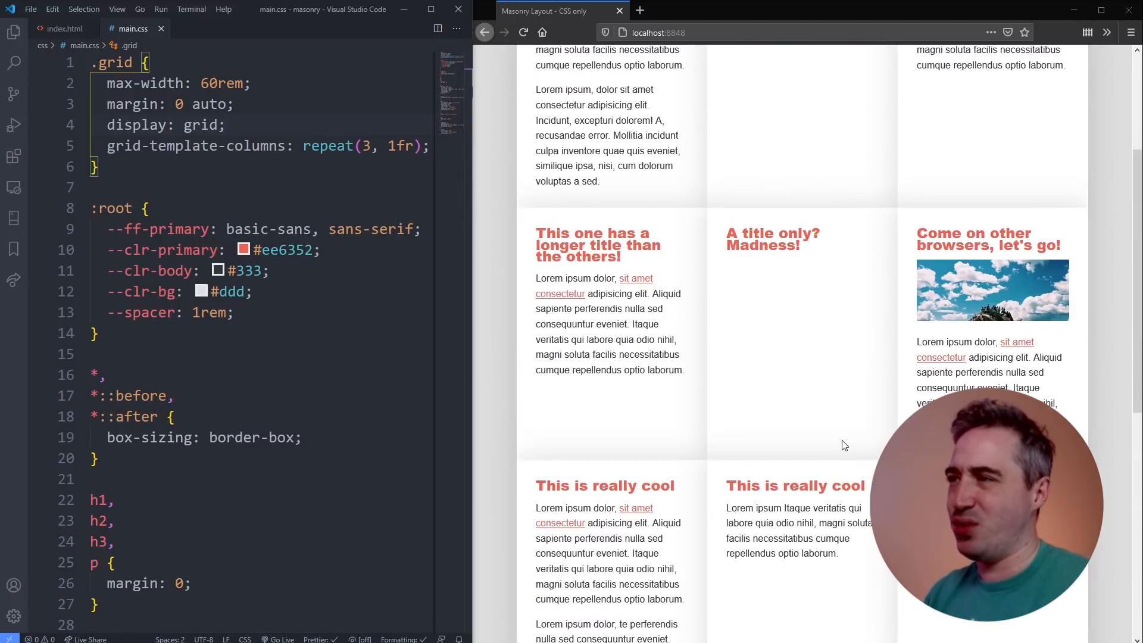
Step: Try align-items: start in .grid, then cut the declaration again and save
click(239, 127)
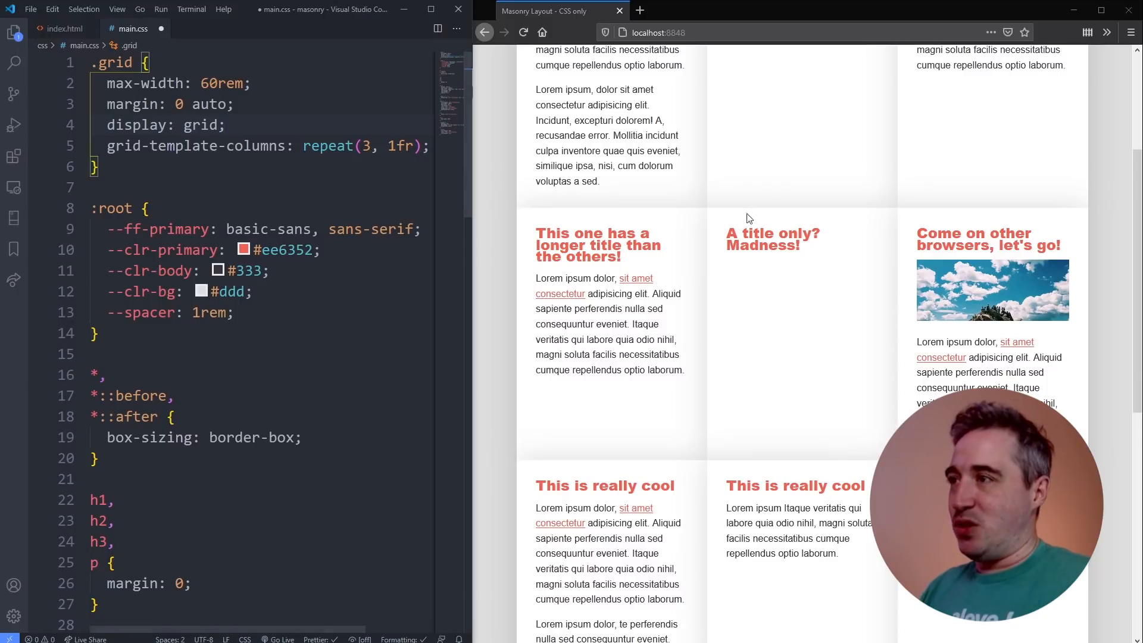
scroll(748, 217, up, 5)
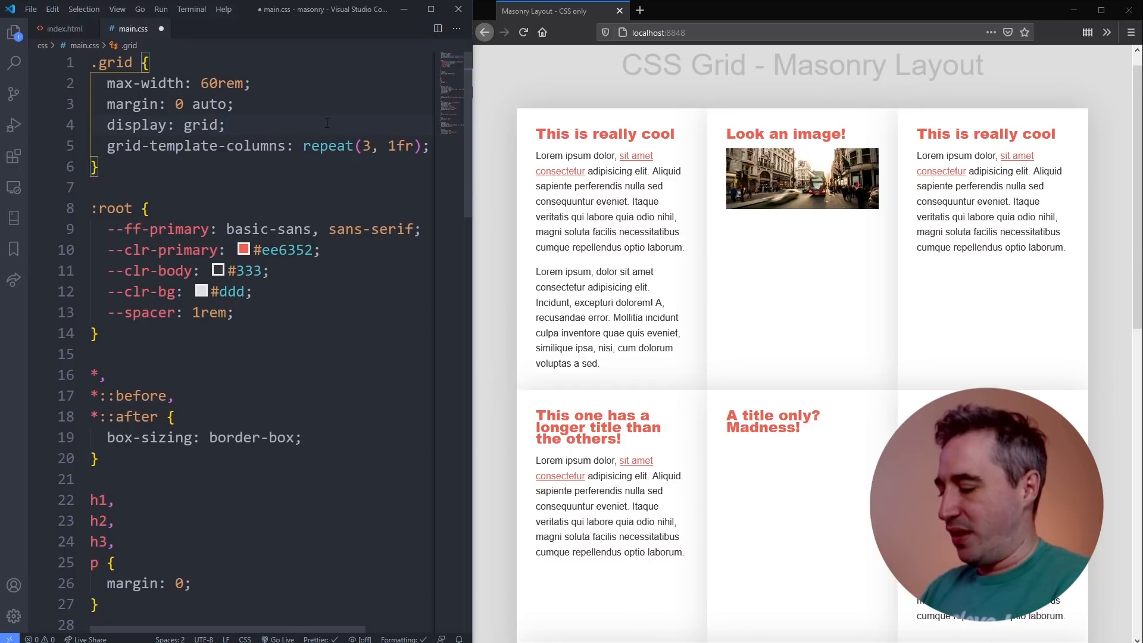
key(Return)
text(align)
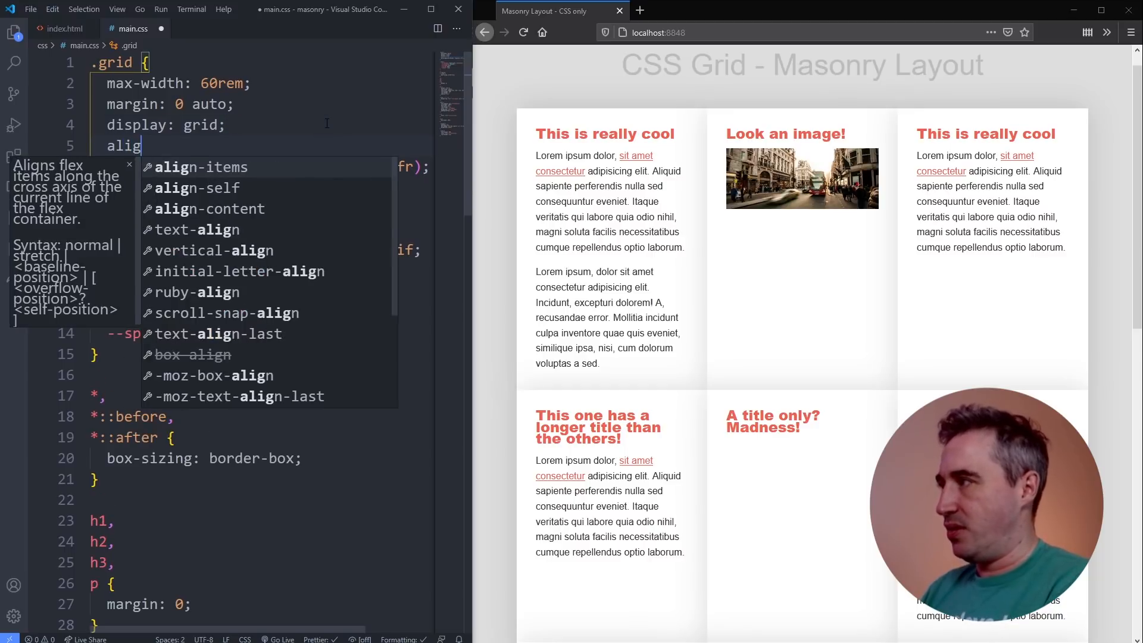
key(Return)
text(start;)
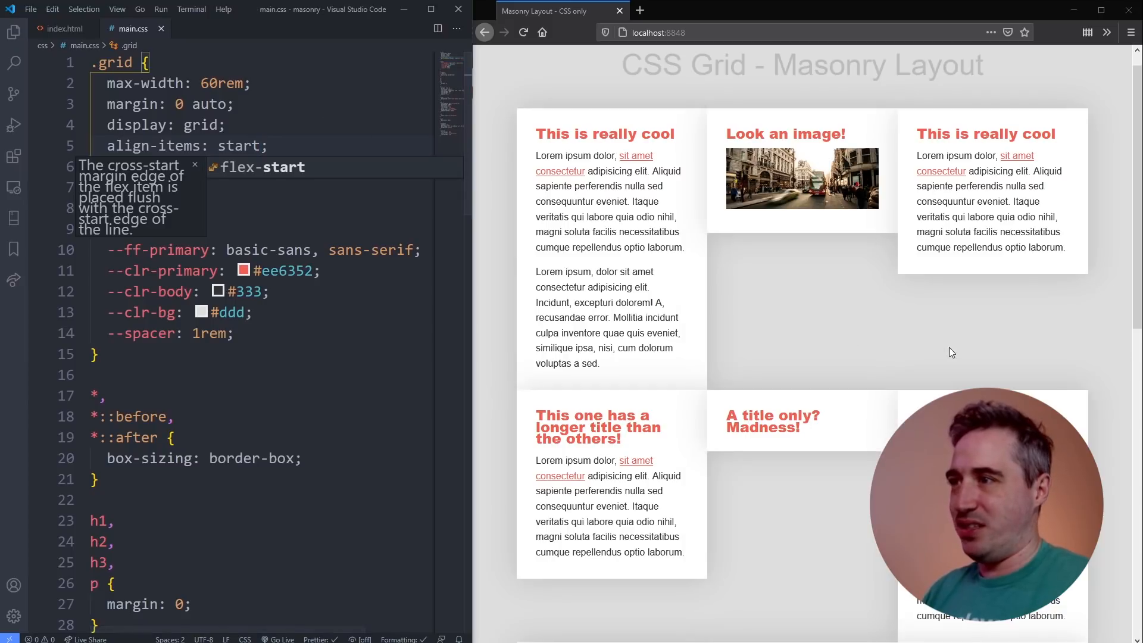
scroll(831, 387, down, 2)
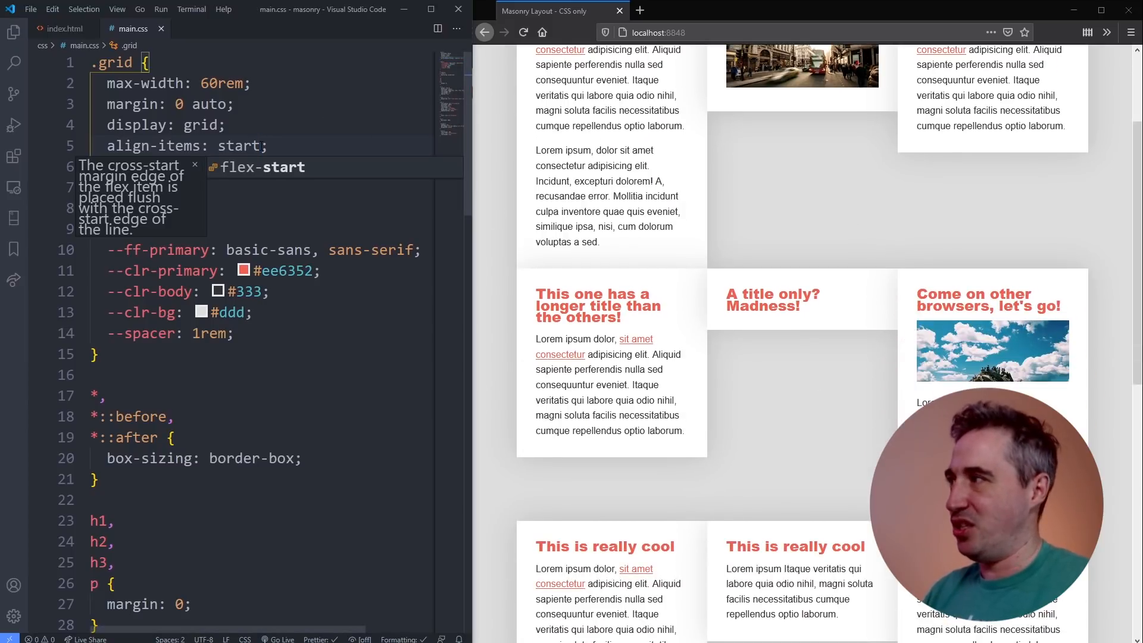
key(Escape)
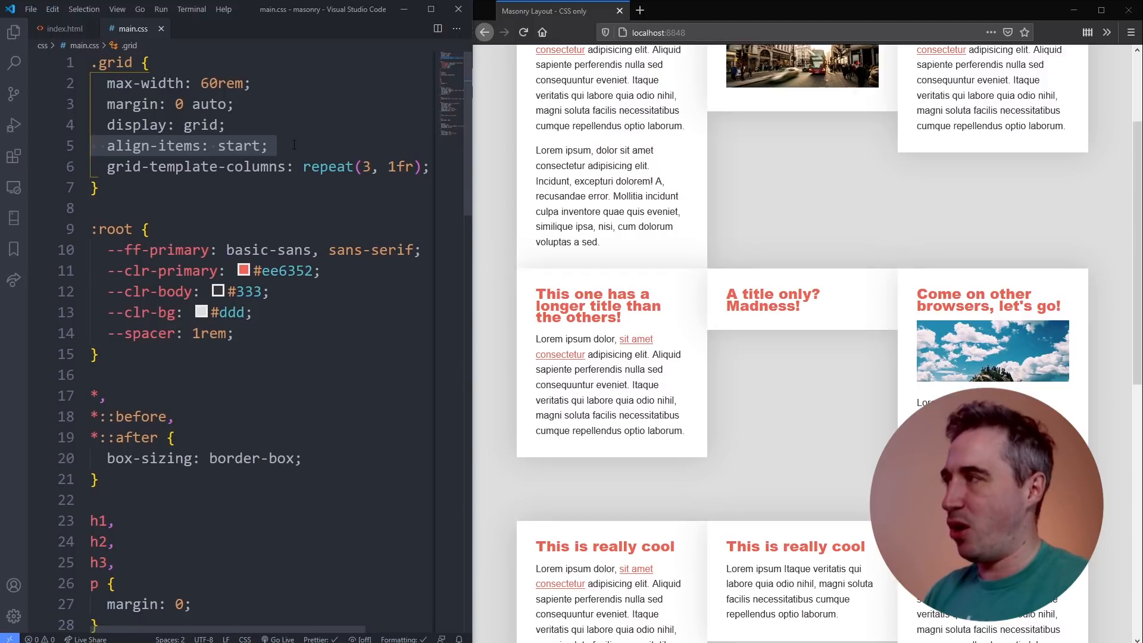
key(ctrl+x)
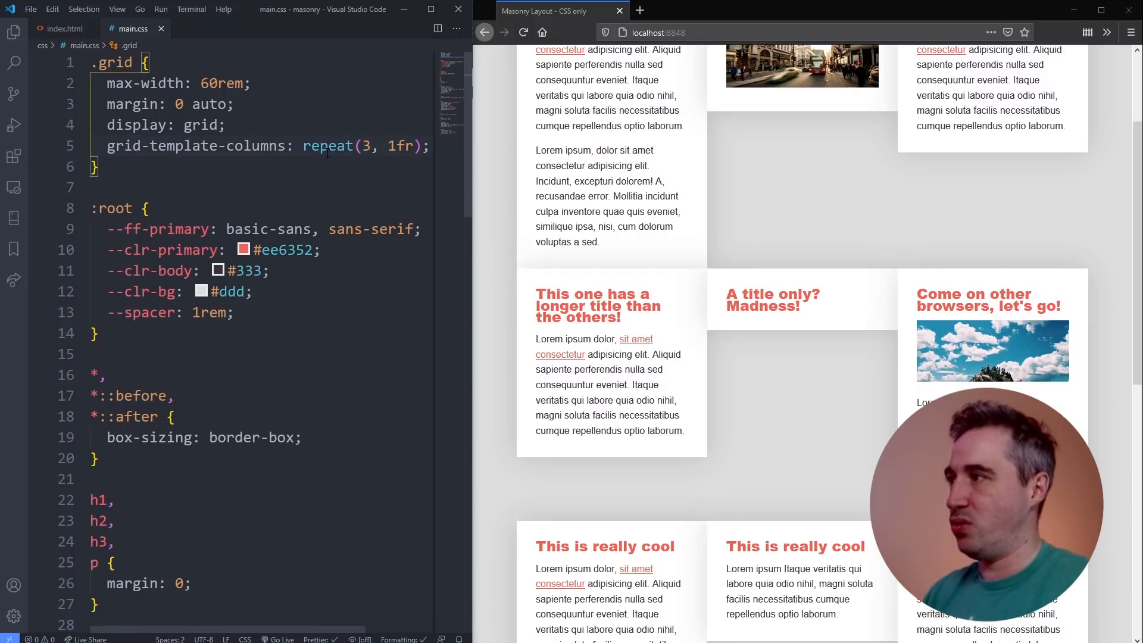
key(ctrl+s)
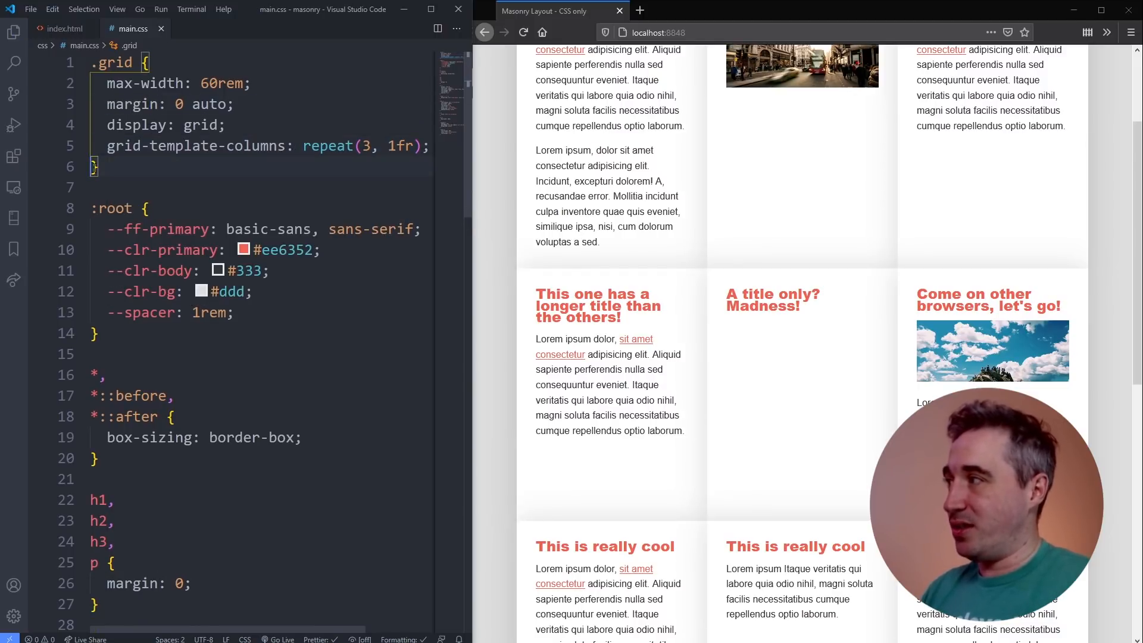
Step: Add grid-template-rows: masonry to .grid and save so cards pack into masonry columns
key(Return)
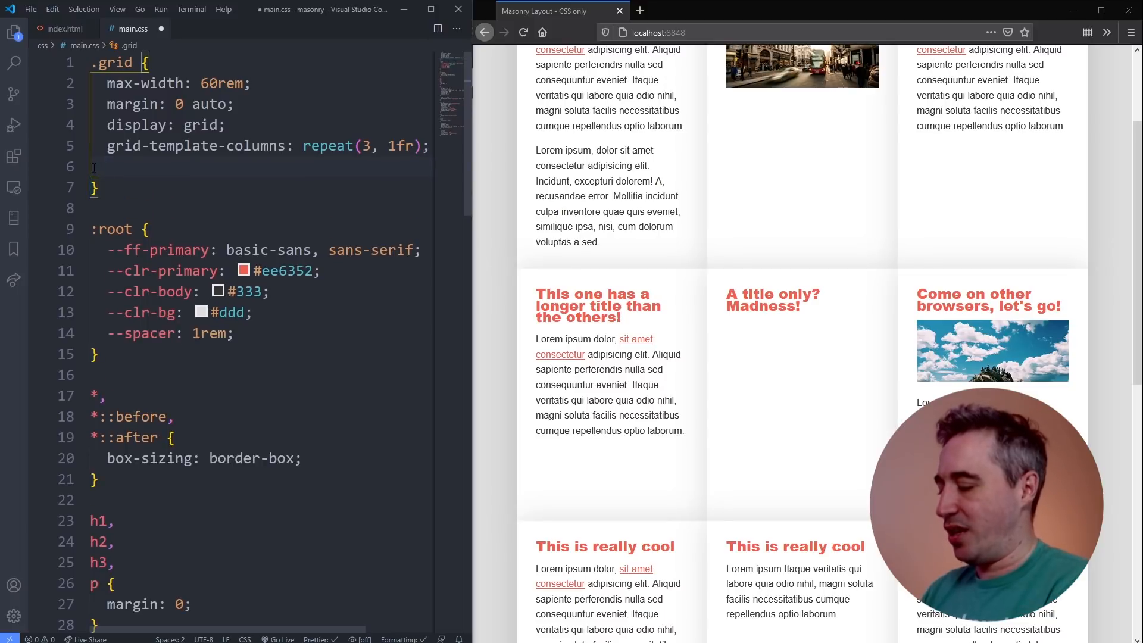
text(grid-te)
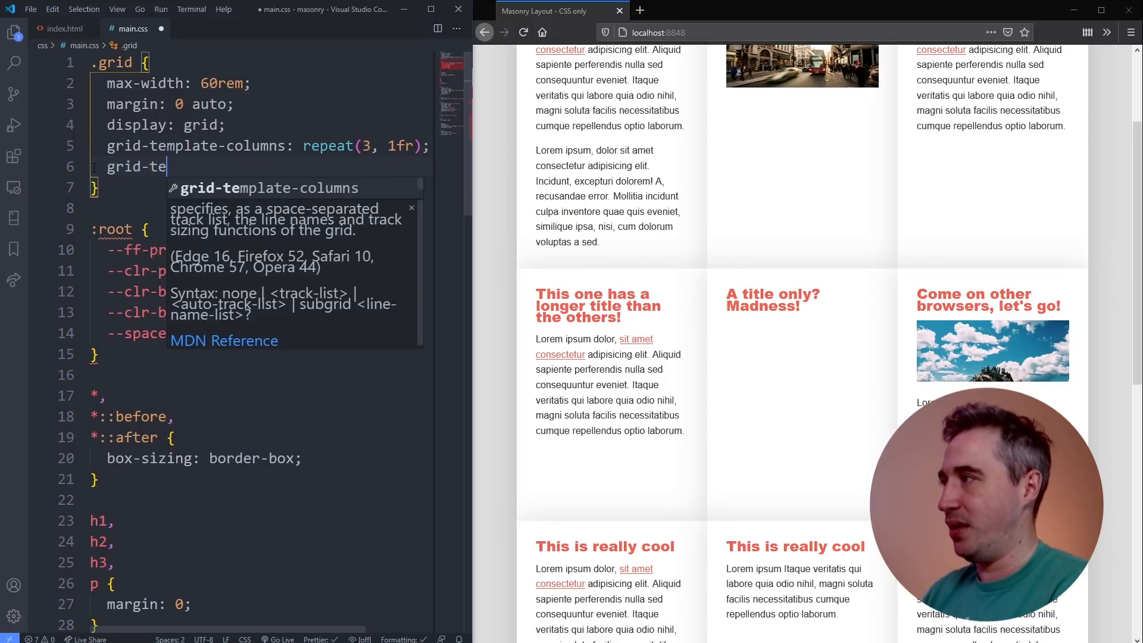
key(Return)
key(BackSpace)
key(BackSpace)
key(BackSpace)
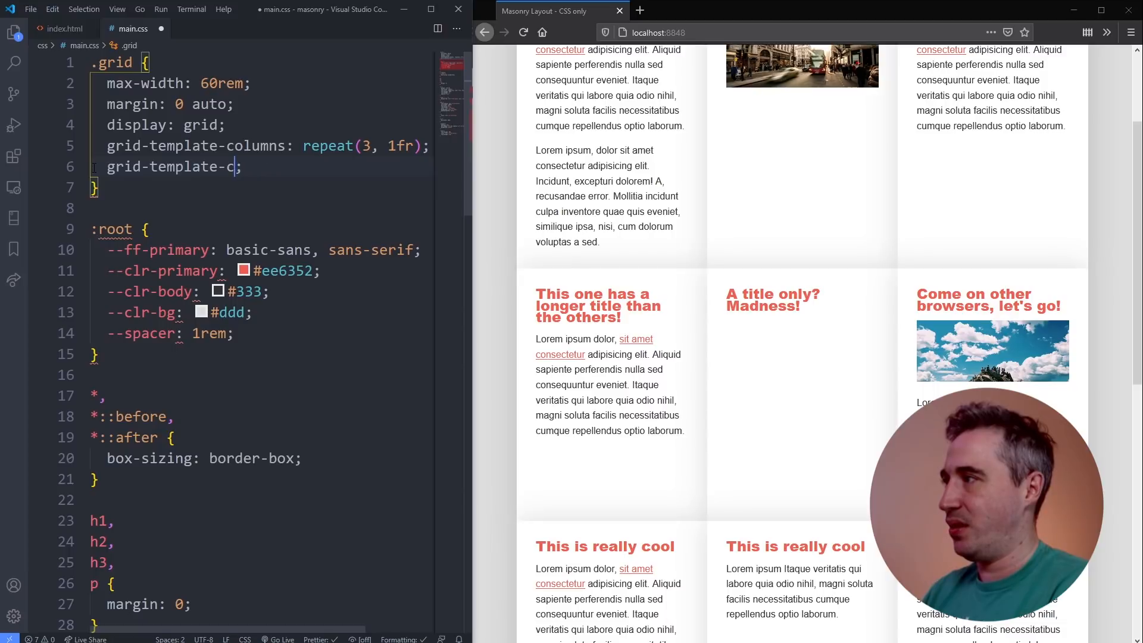
text(rows)
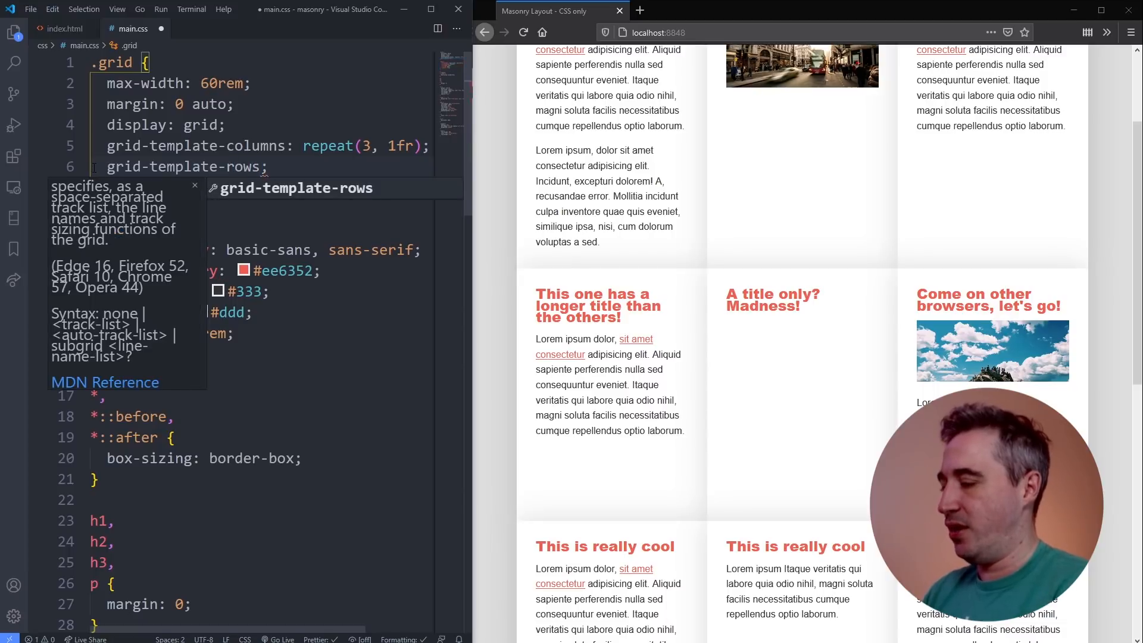
text(: masonry)
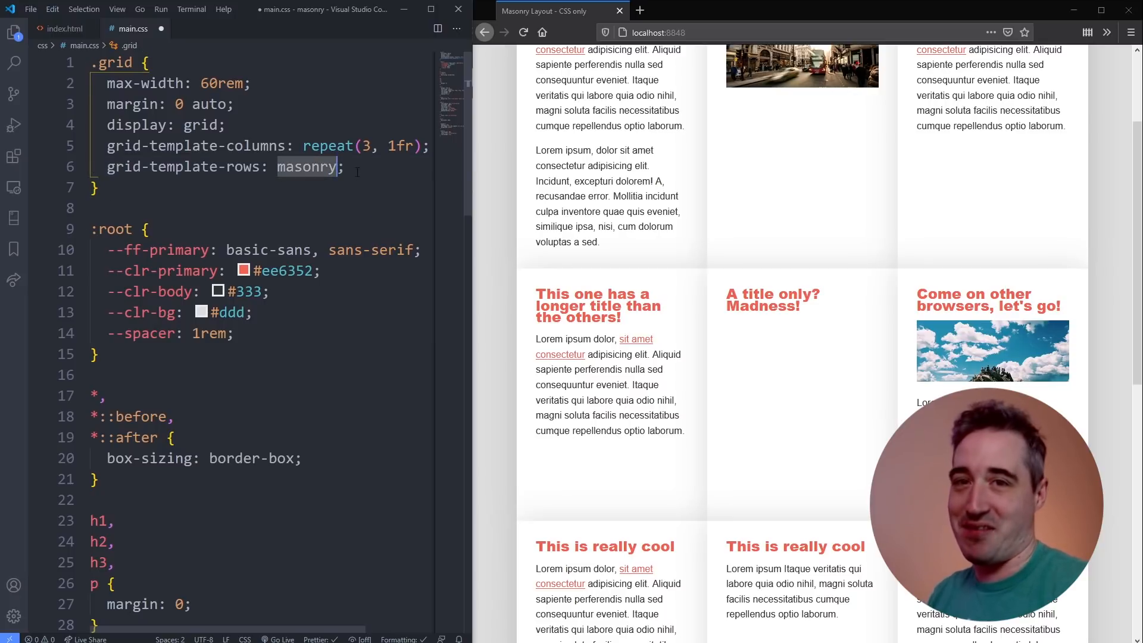
key(ctrl+s)
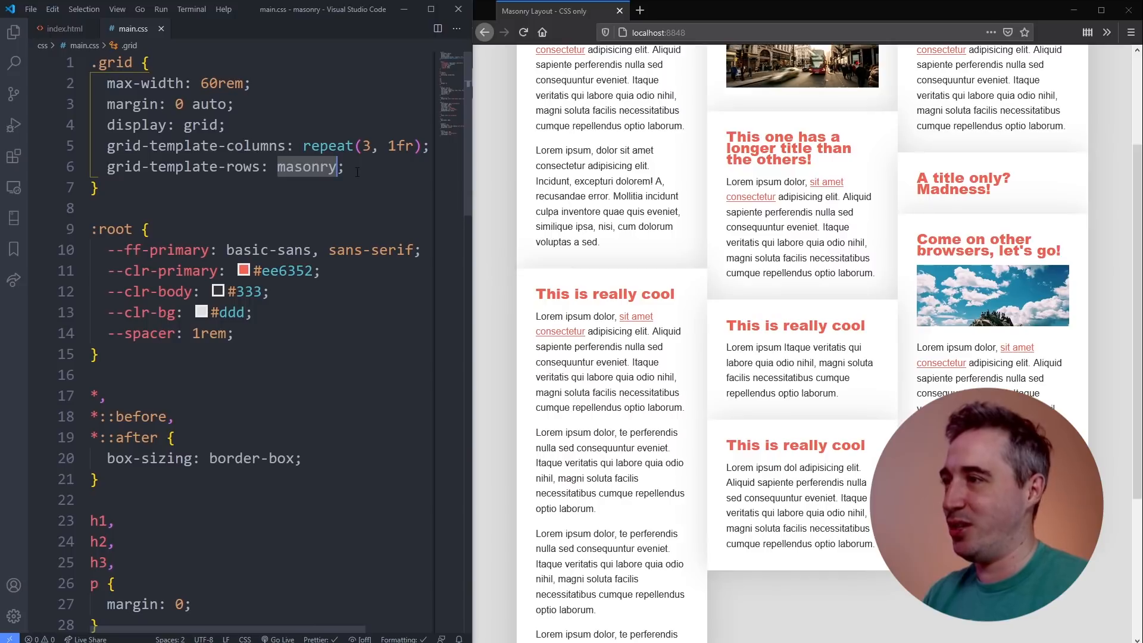
scroll(681, 249, up, 5)
scroll(804, 314, down, 2)
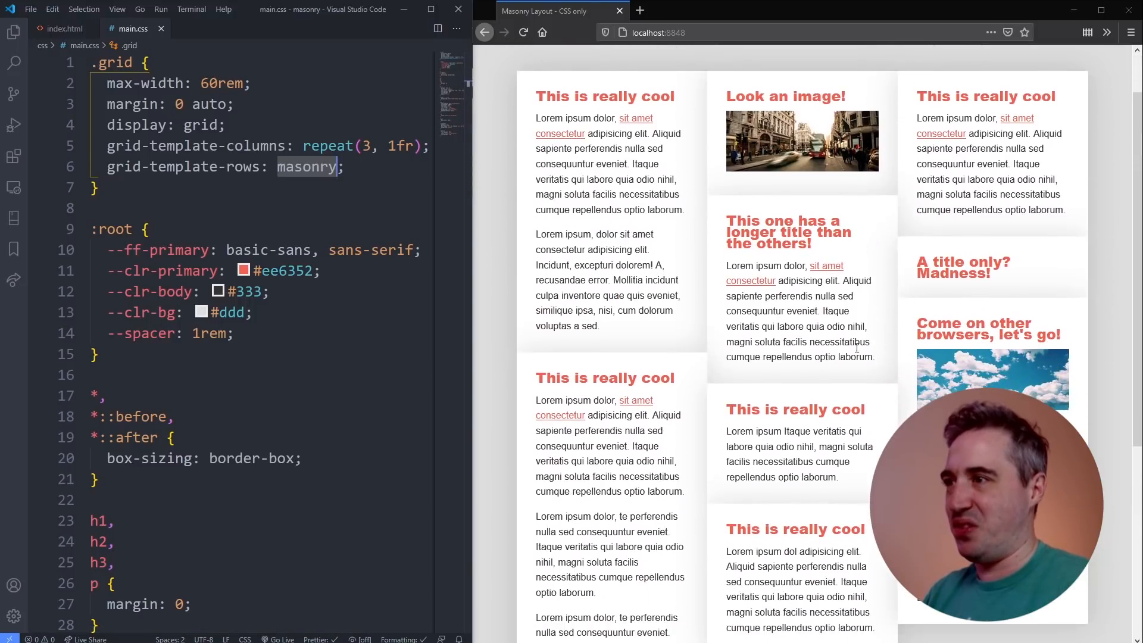
Step: View and dismiss the documentation popup for grid-template-rows
click(304, 166)
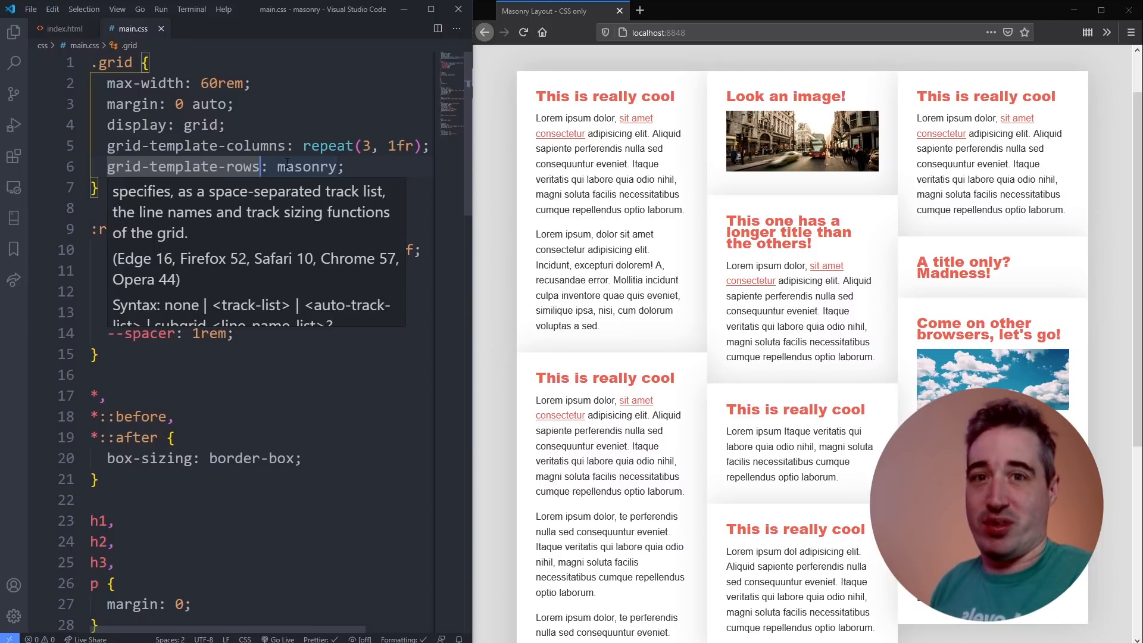
click(342, 166)
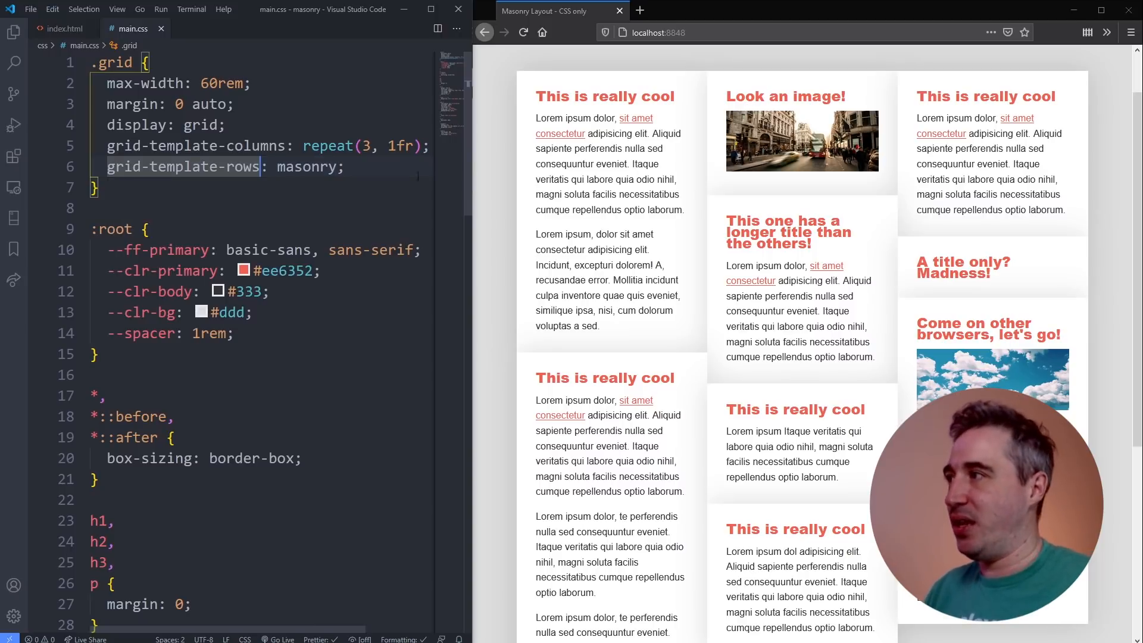
Step: Inspect a card in Firefox DevTools and enable the div.grid grid overlay
right_click(586, 164)
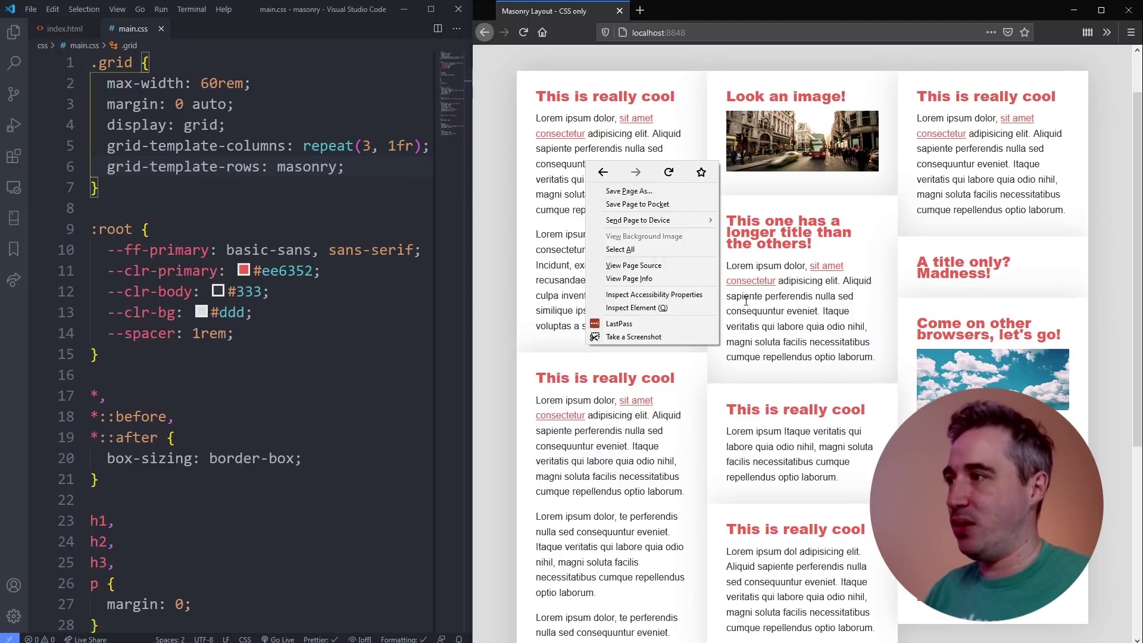
click(668, 307)
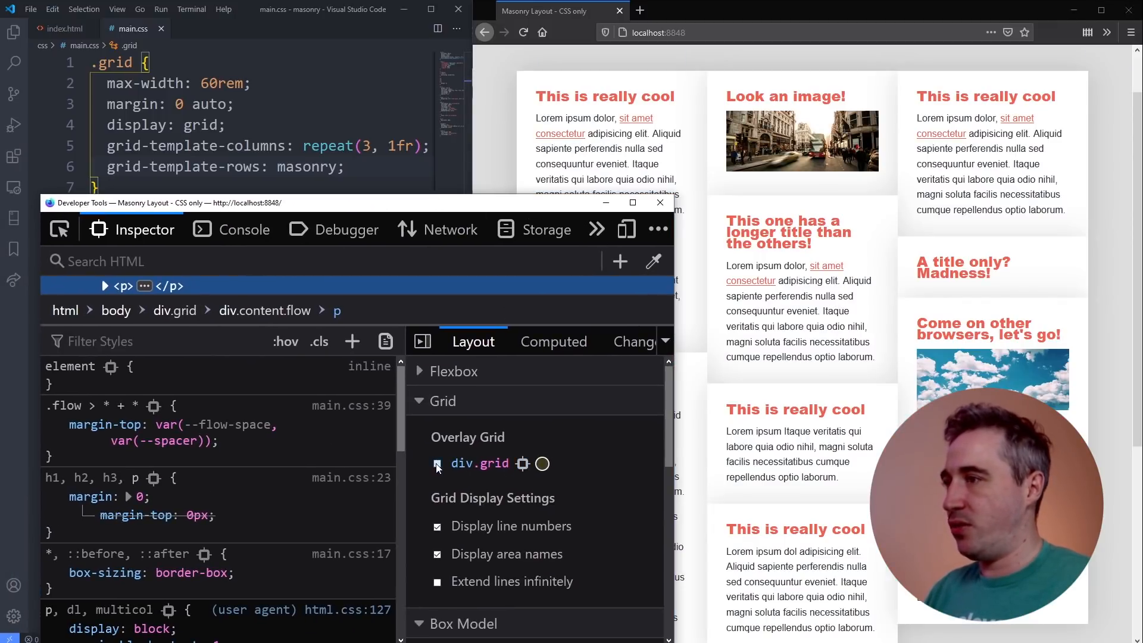
click(437, 463)
drag(444, 203, 237, 221)
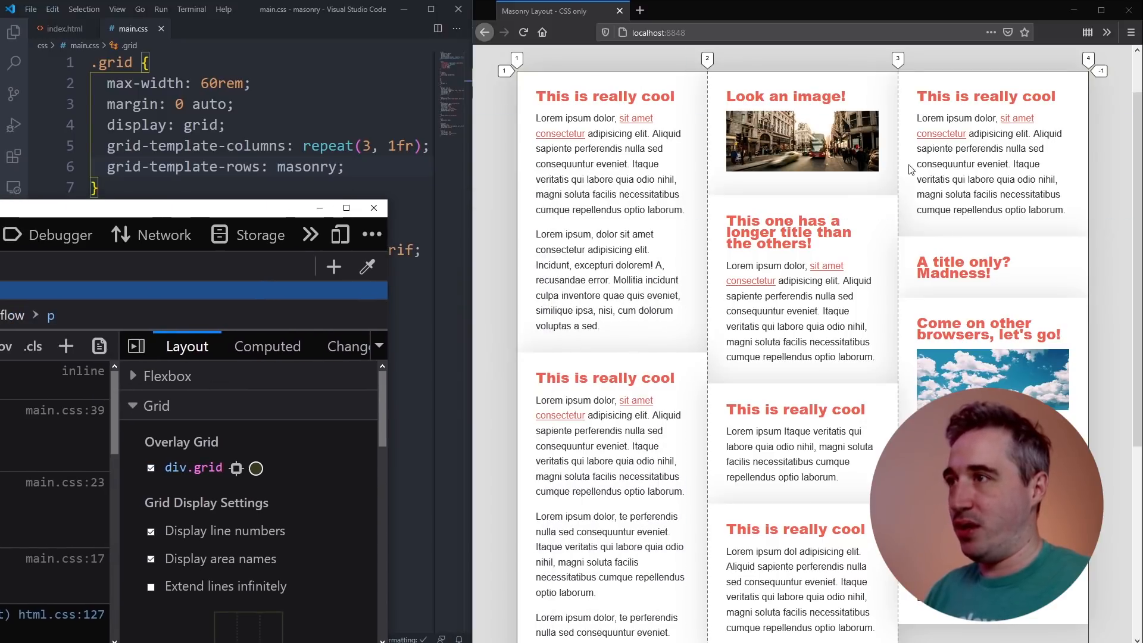
Step: Recolour the grid overlay through greens to red in the colour picker
click(257, 468)
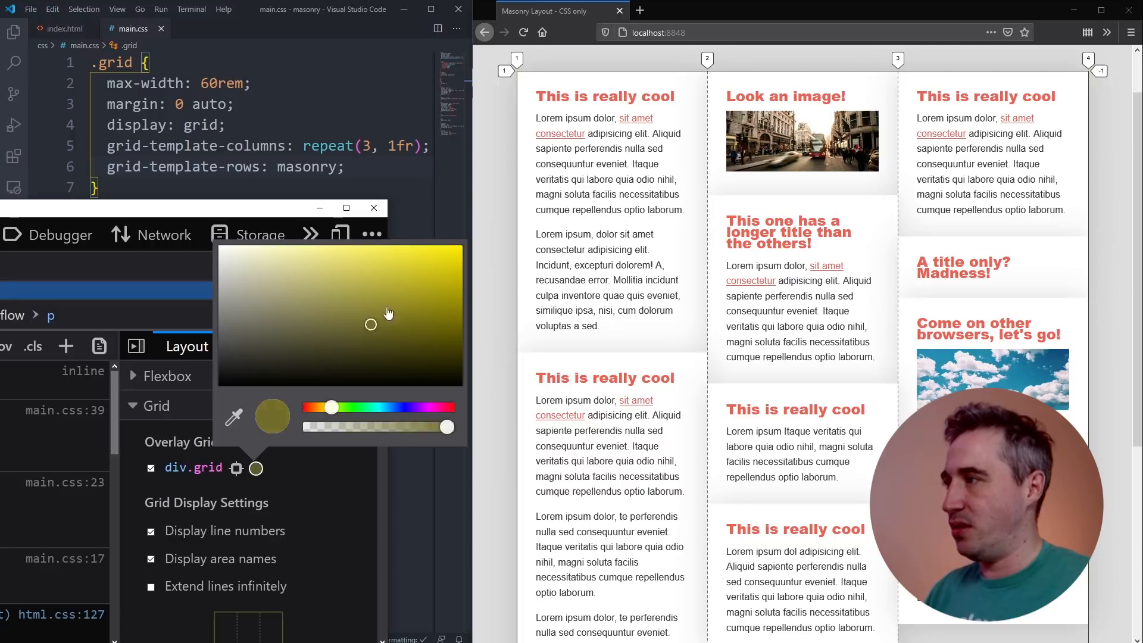
drag(333, 316, 429, 290)
drag(374, 408, 370, 412)
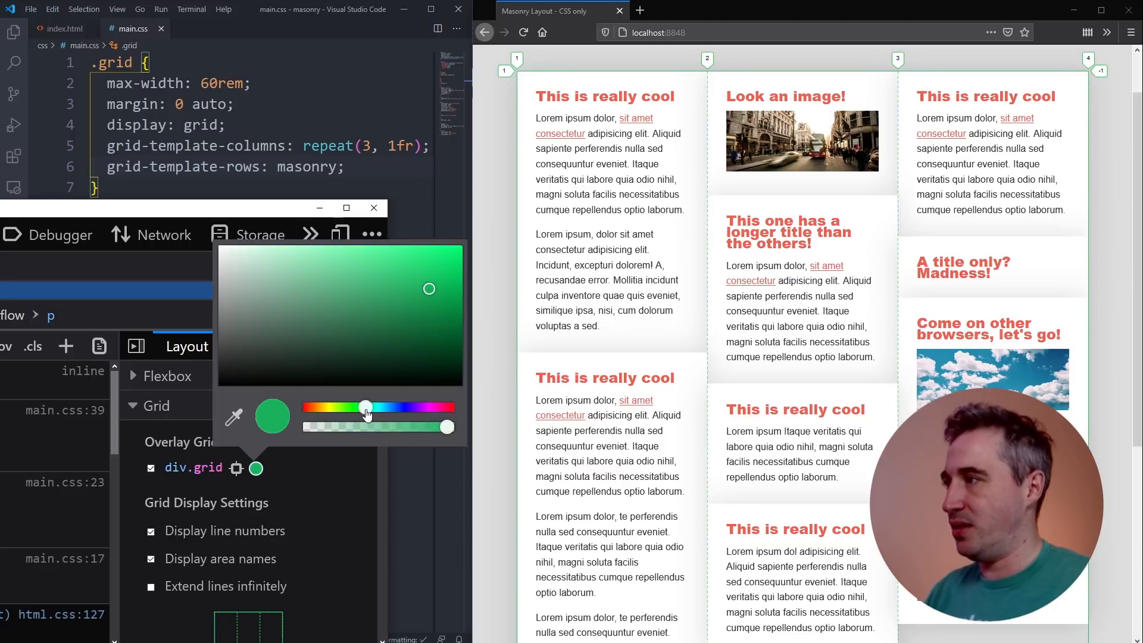
drag(430, 288, 452, 265)
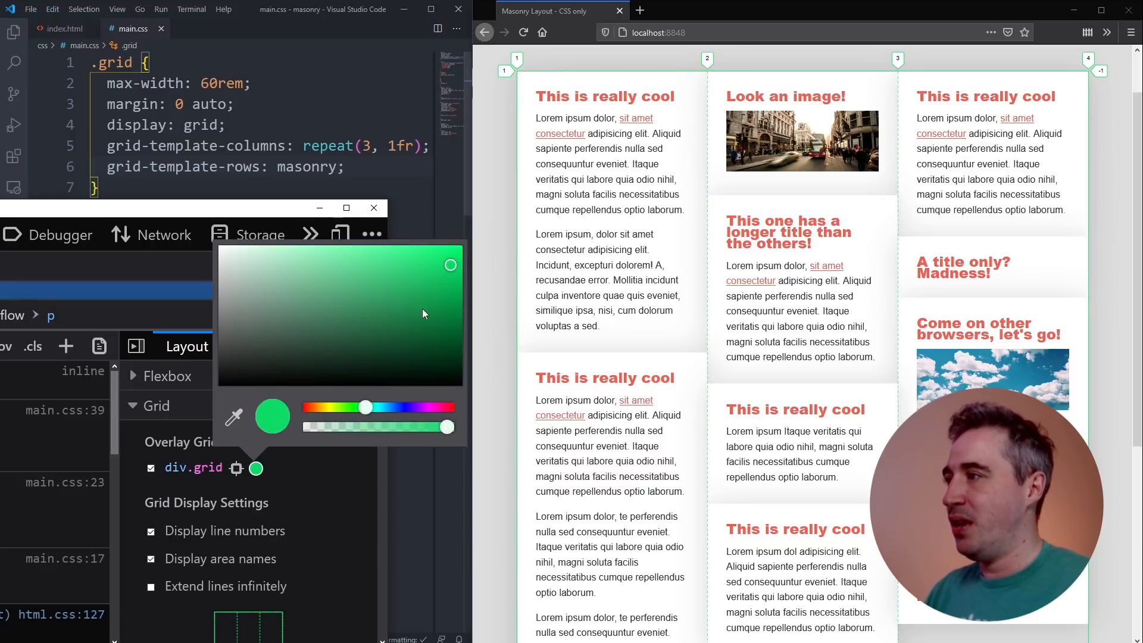
drag(424, 313, 435, 314)
drag(401, 409, 464, 412)
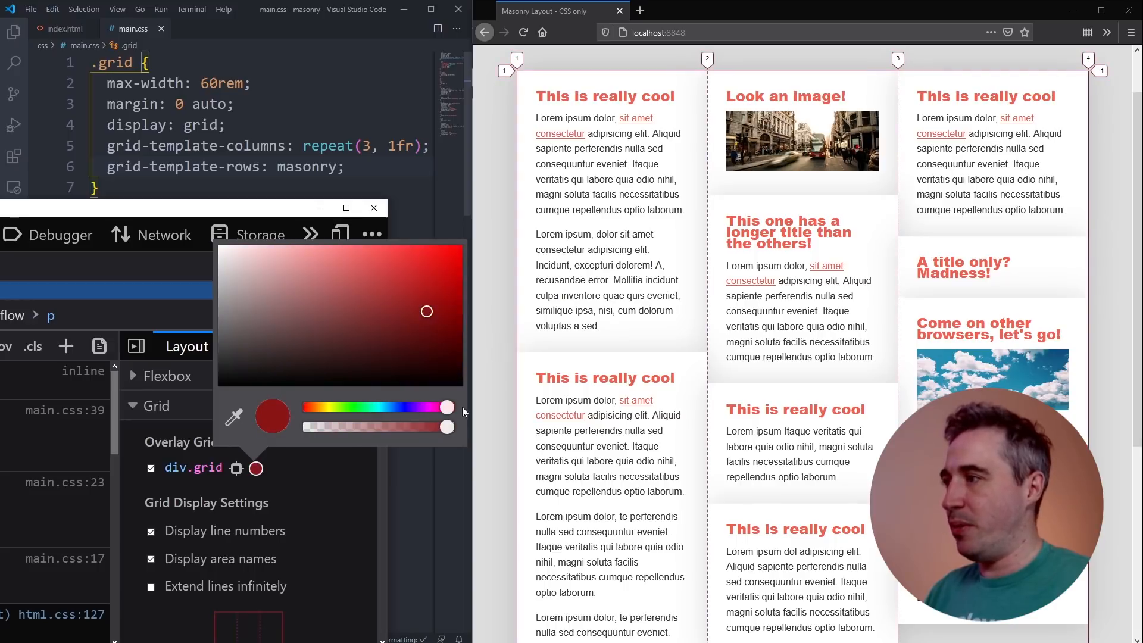
click(446, 285)
click(485, 245)
scroll(485, 245, up, 3)
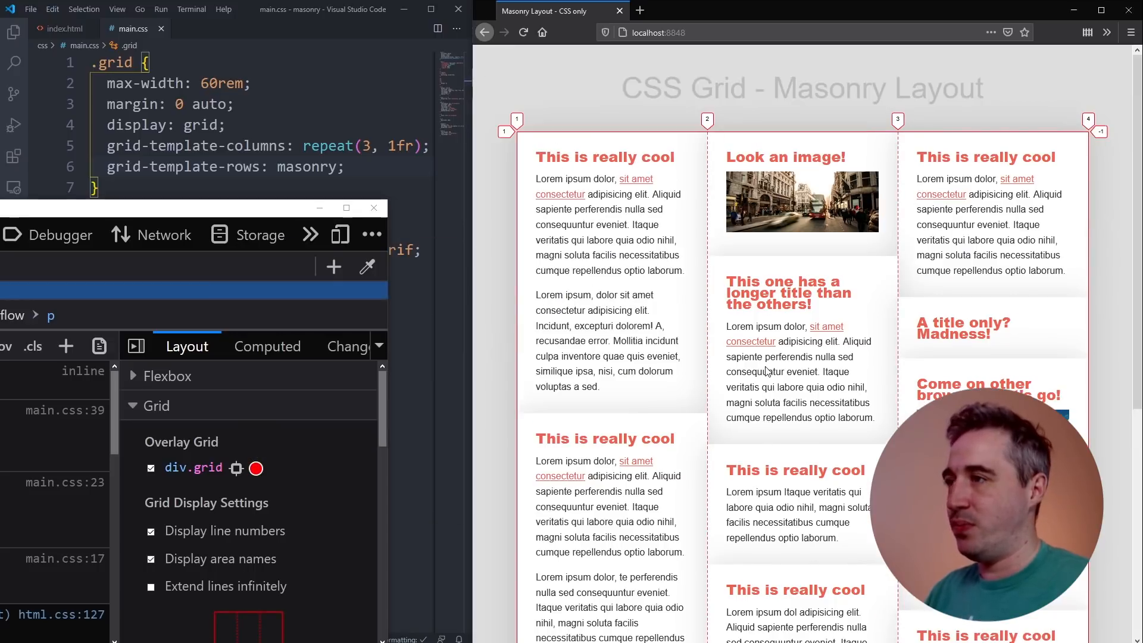
scroll(777, 368, down, 6)
scroll(777, 368, down, 2)
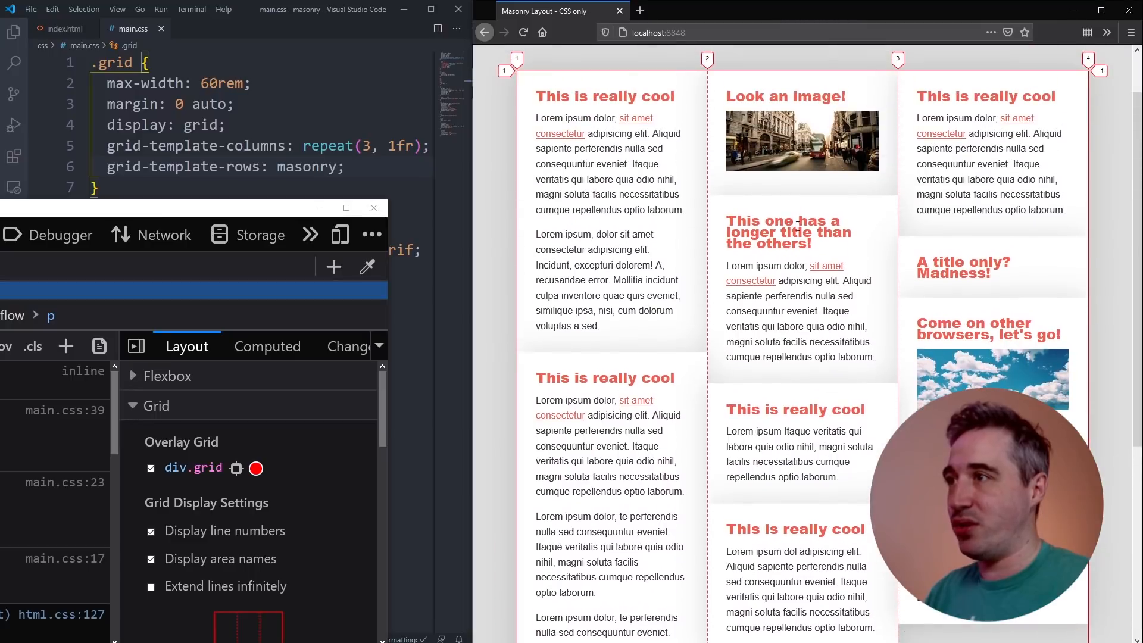
scroll(830, 310, up, 2)
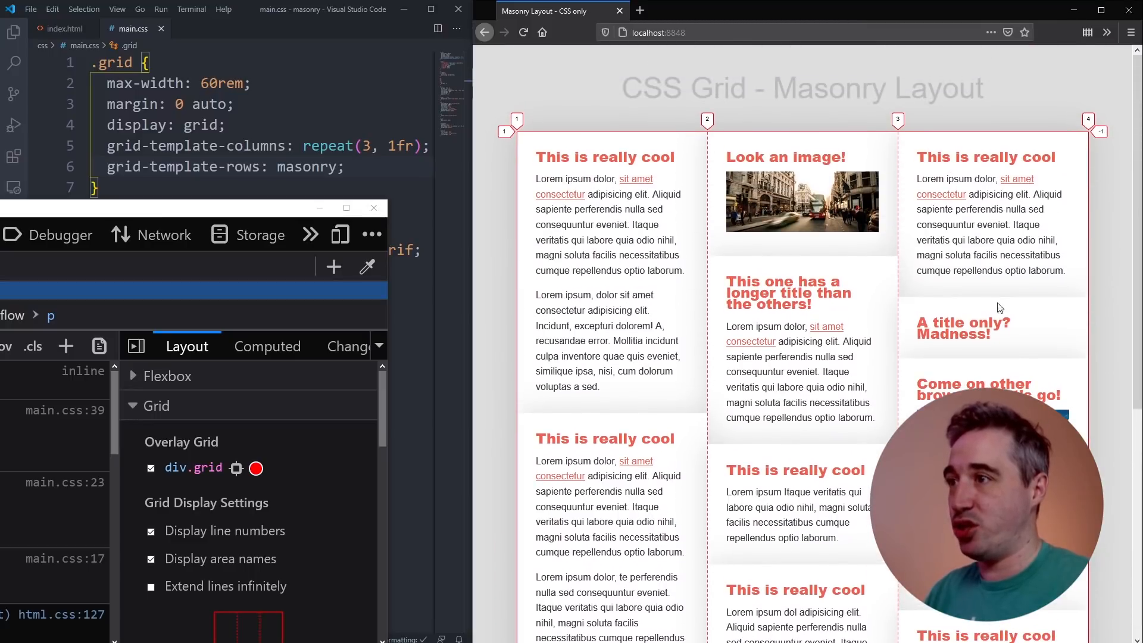
Step: Move the inspector back and switch the grid overlay off
drag(274, 210, 695, 137)
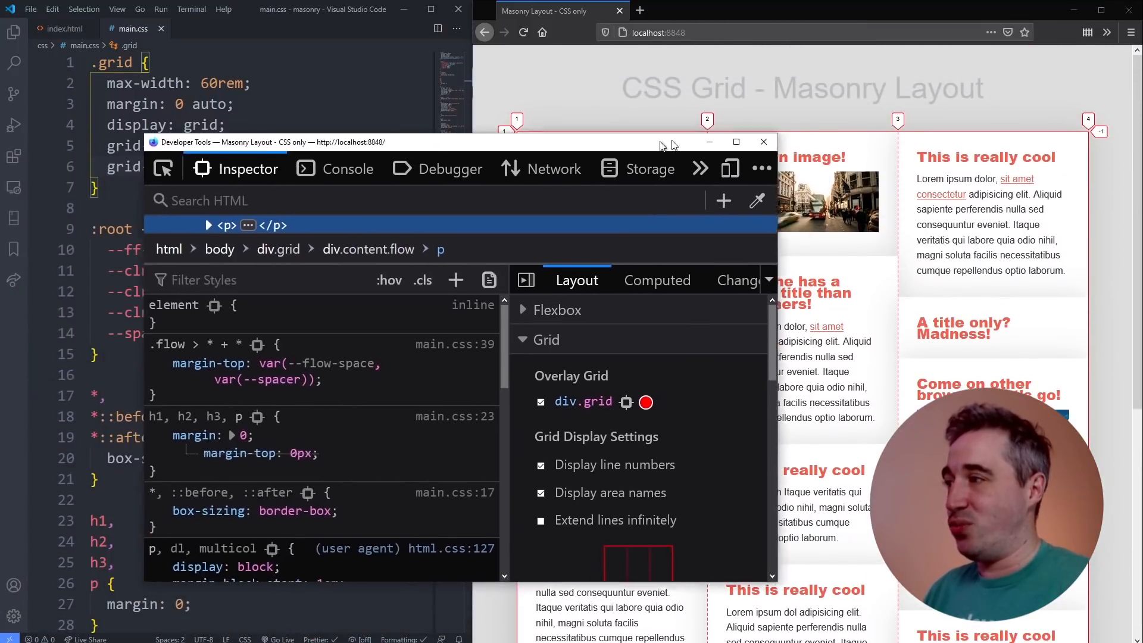
click(571, 394)
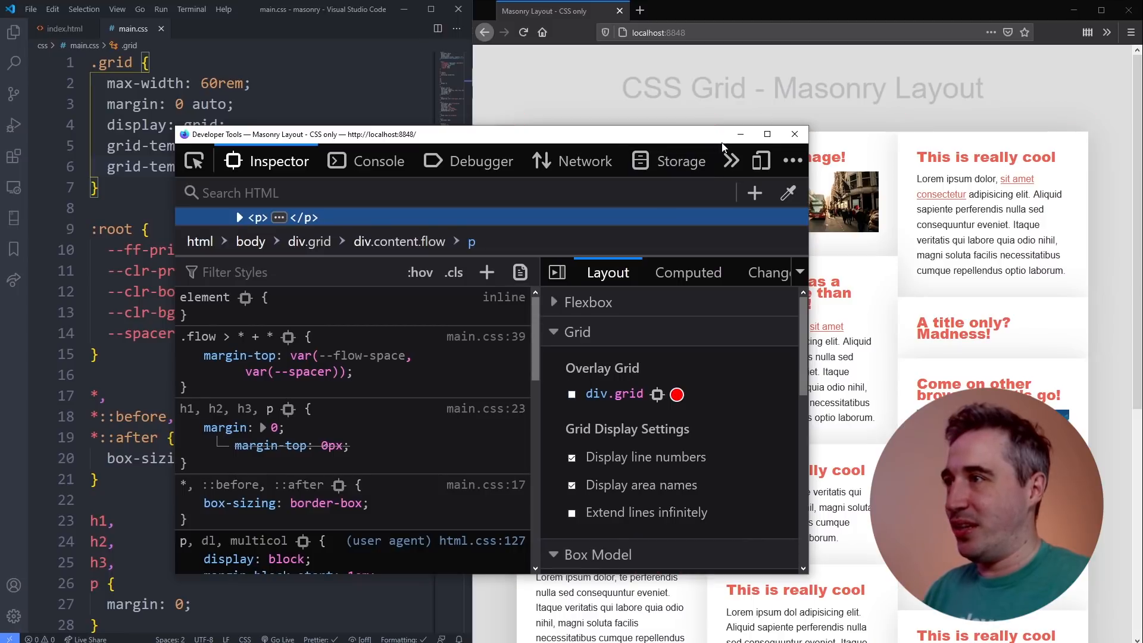
Step: Close DevTools and start a new declaration line below display: grid for gap: 1em
click(795, 133)
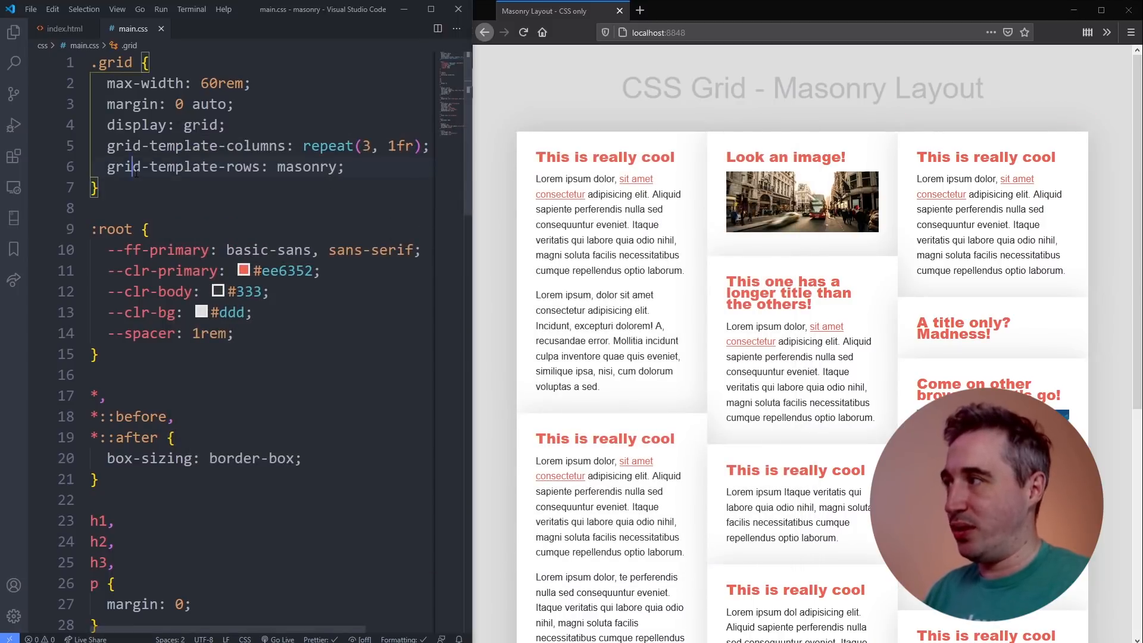
click(178, 166)
double_click(307, 167)
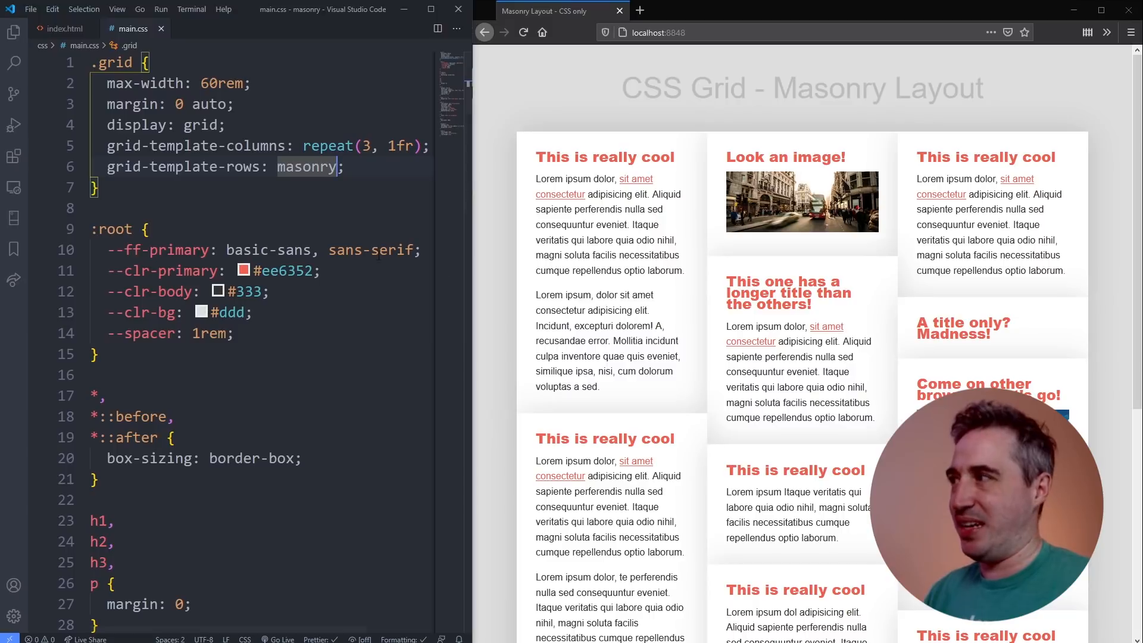
click(268, 125)
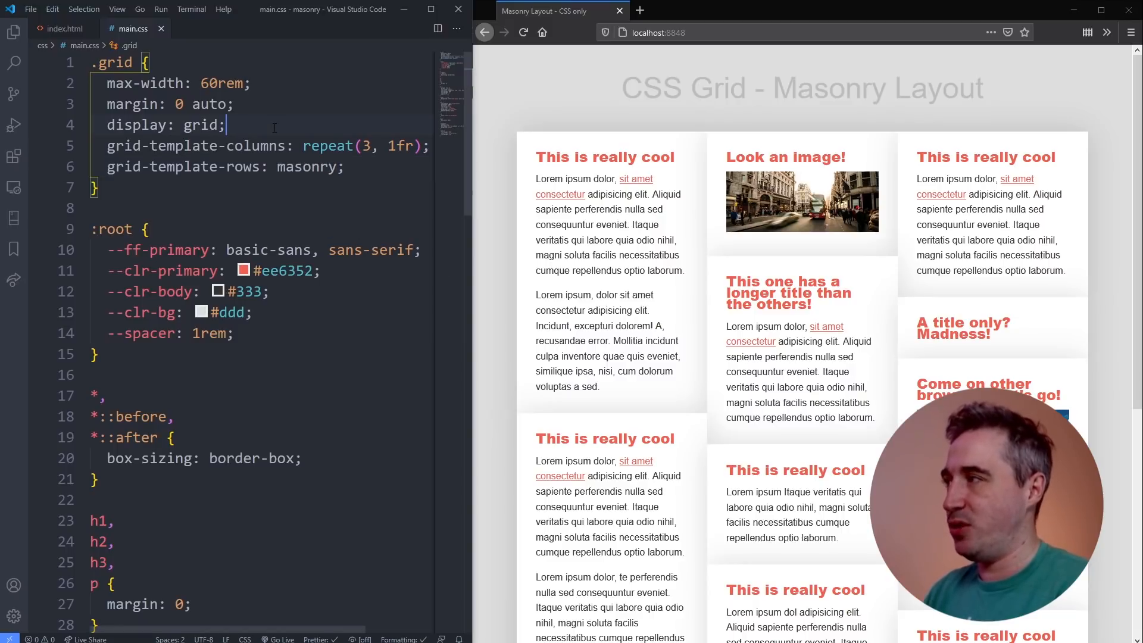
key(Return)
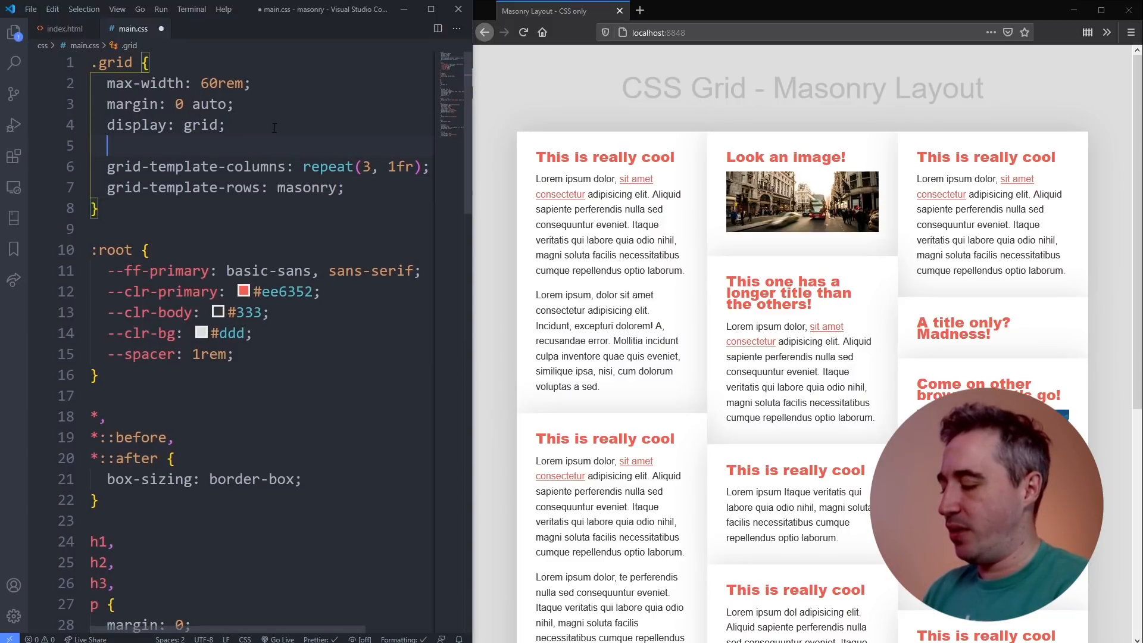
text(gap)
text(")
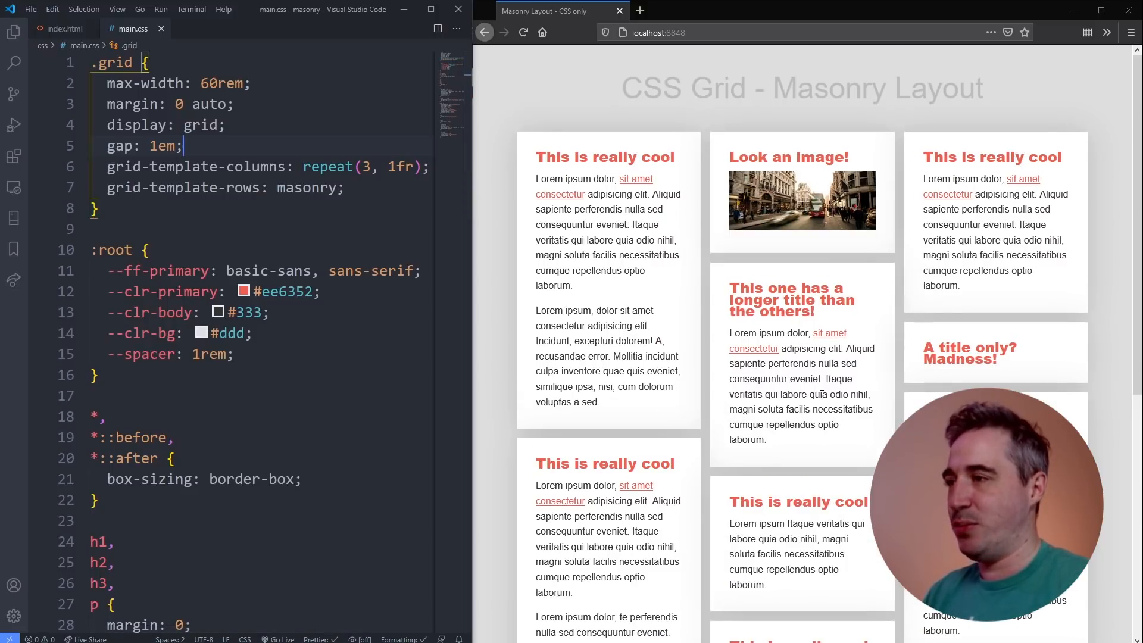
scroll(822, 393, down, 3)
scroll(821, 393, down, 2)
scroll(822, 393, down, 2)
scroll(824, 399, down, 2)
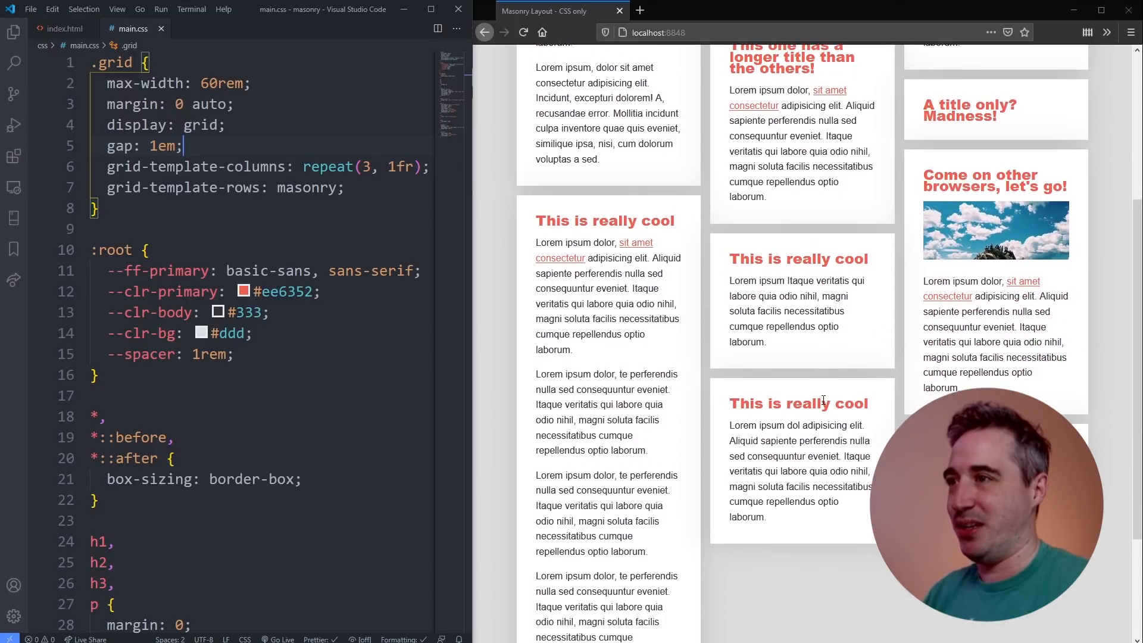
scroll(823, 400, up, 4)
scroll(824, 402, up, 4)
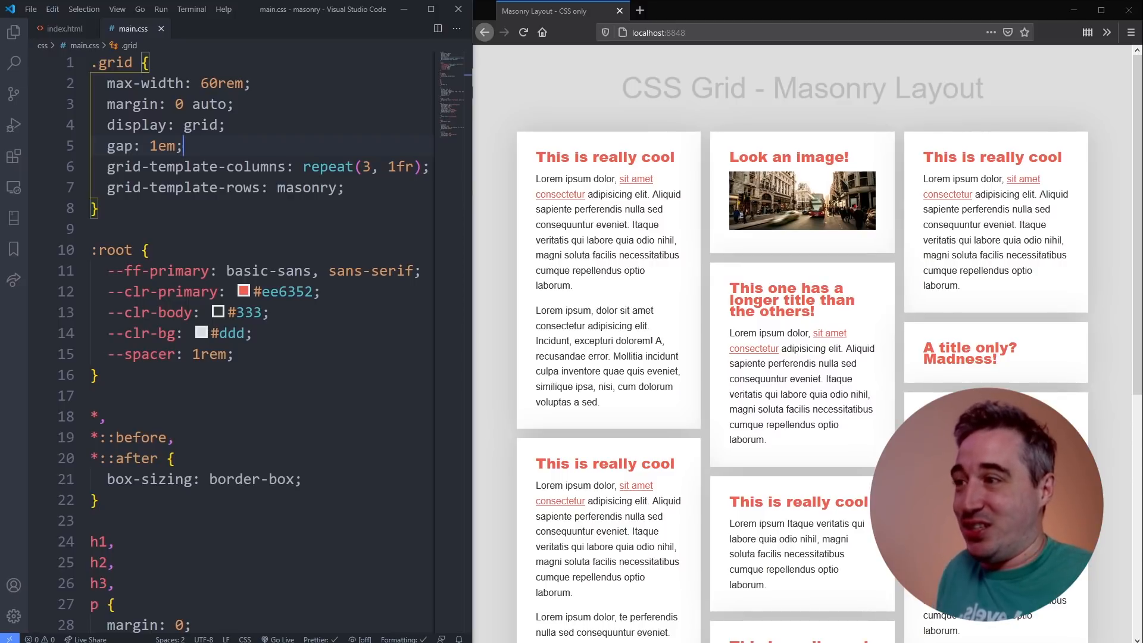
scroll(821, 394, down, 3)
scroll(821, 392, down, 2)
scroll(822, 393, up, 5)
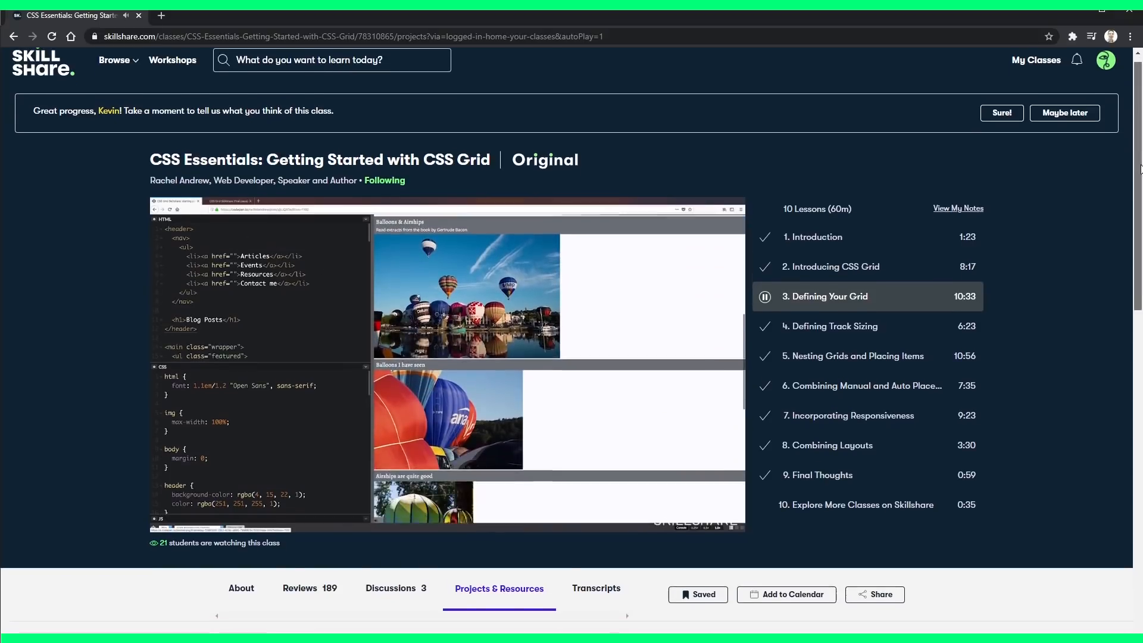
drag(1138, 160, 1138, 348)
scroll(572, 357, down, 3)
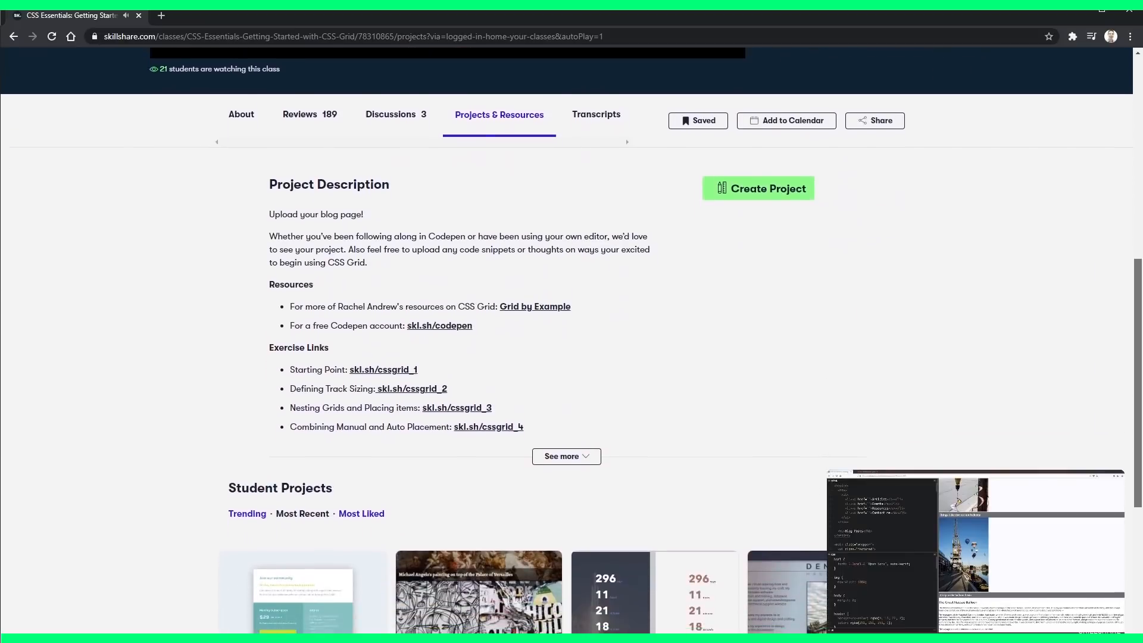
scroll(572, 357, up, 5)
scroll(1113, 221, up, 5)
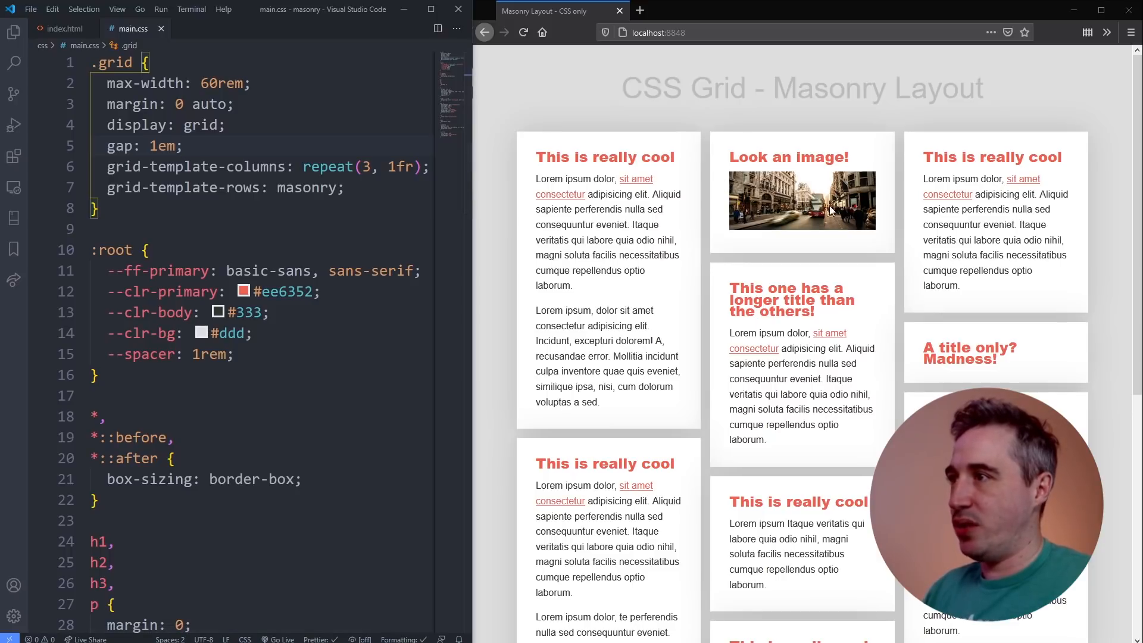
Step: Add a .featured rule with grid-column: span 2 below the grid rule
click(358, 187)
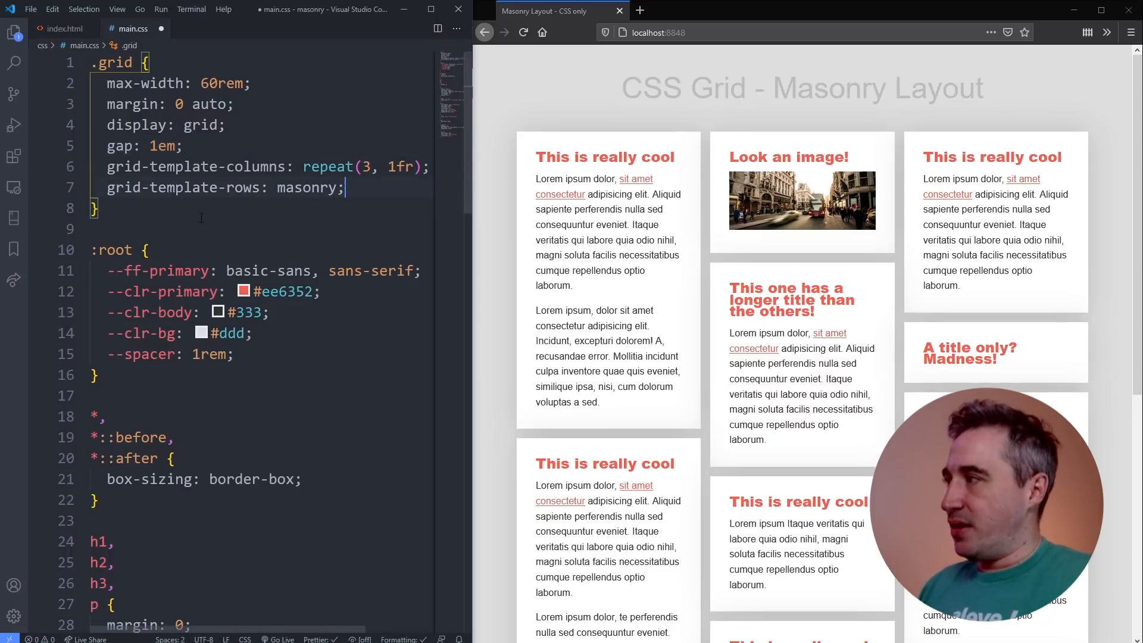
key(Return)
key(Return)
text(.fea)
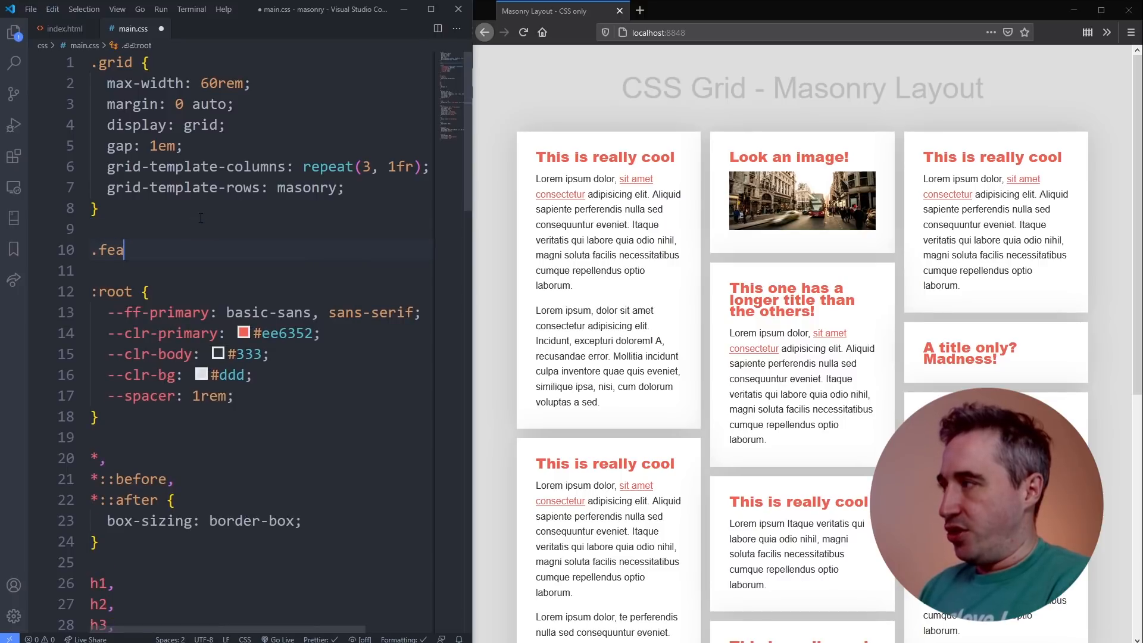
text(tured {)
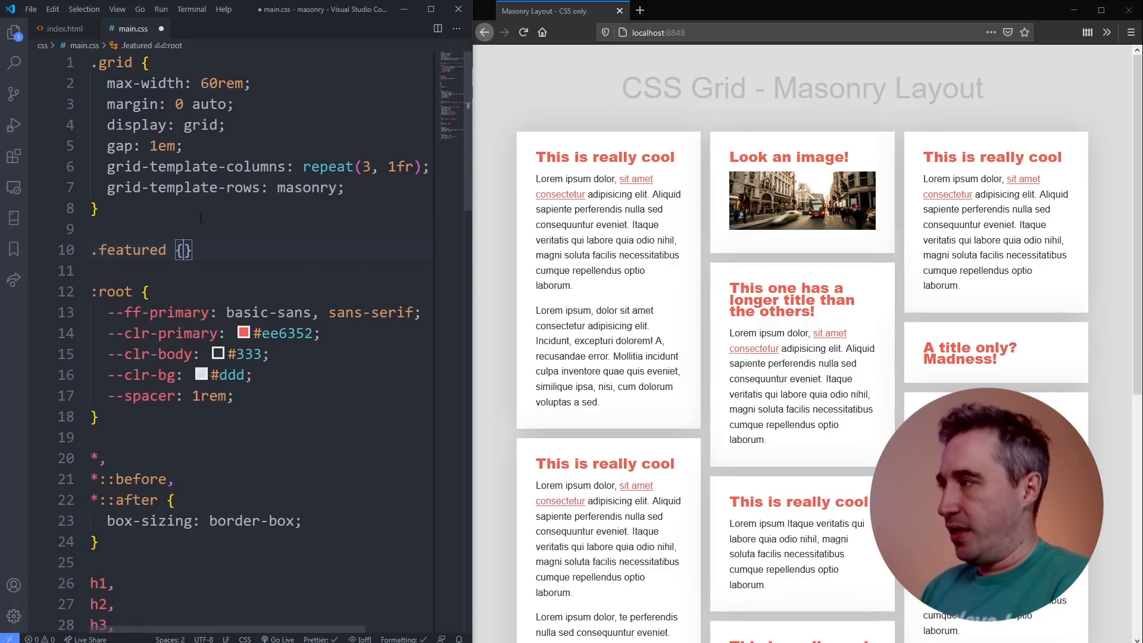
key(Return)
text(rid)
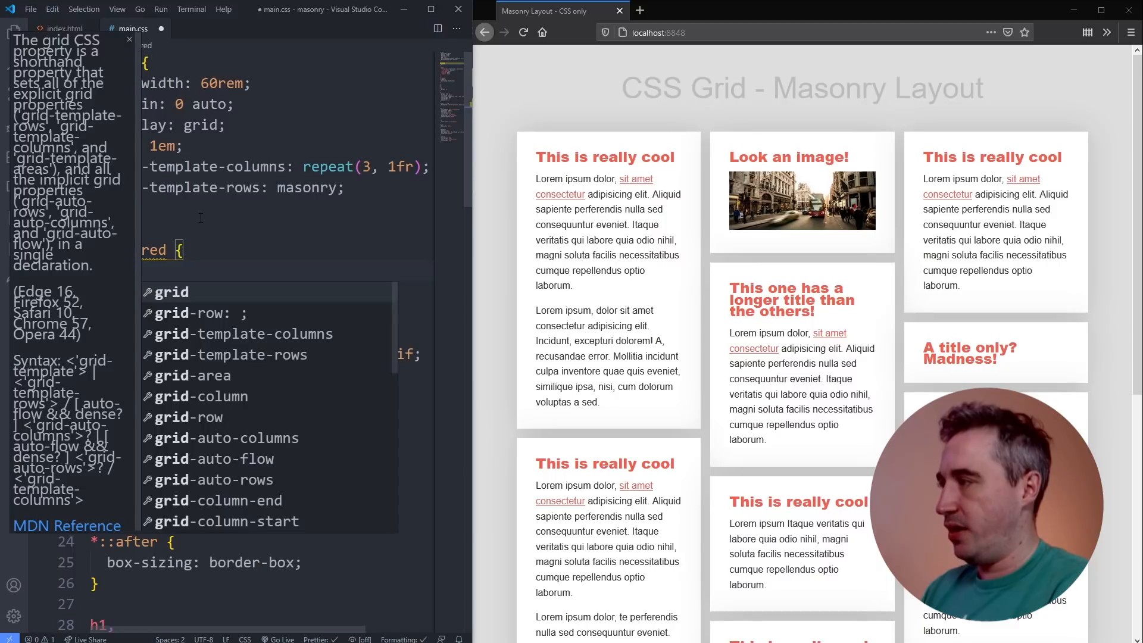
text(-col)
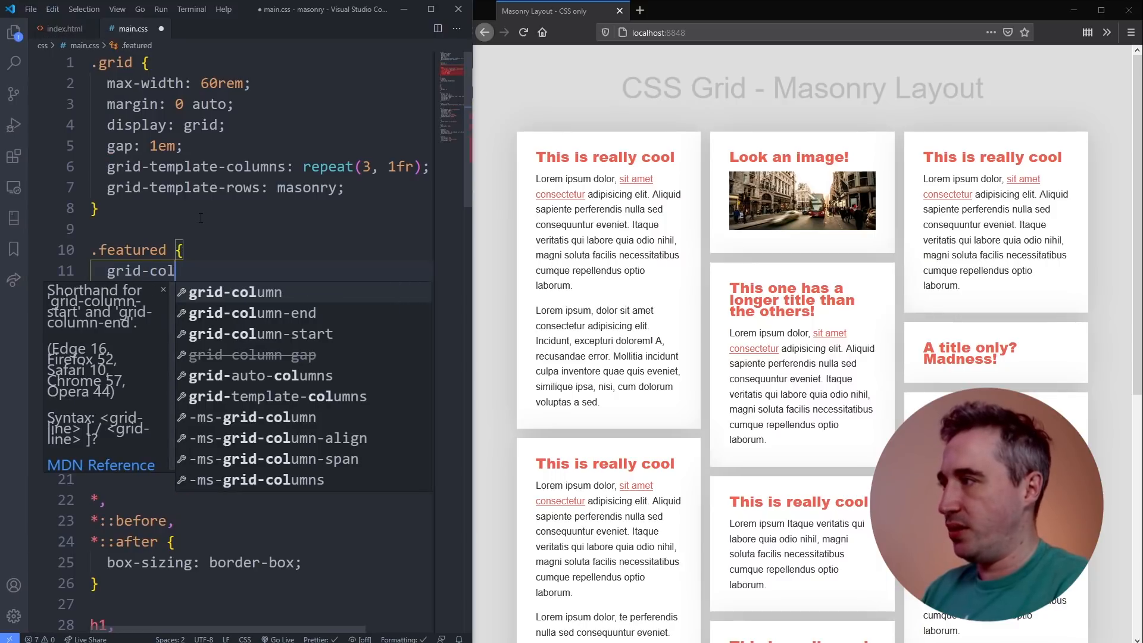
key(Tab)
text(sp)
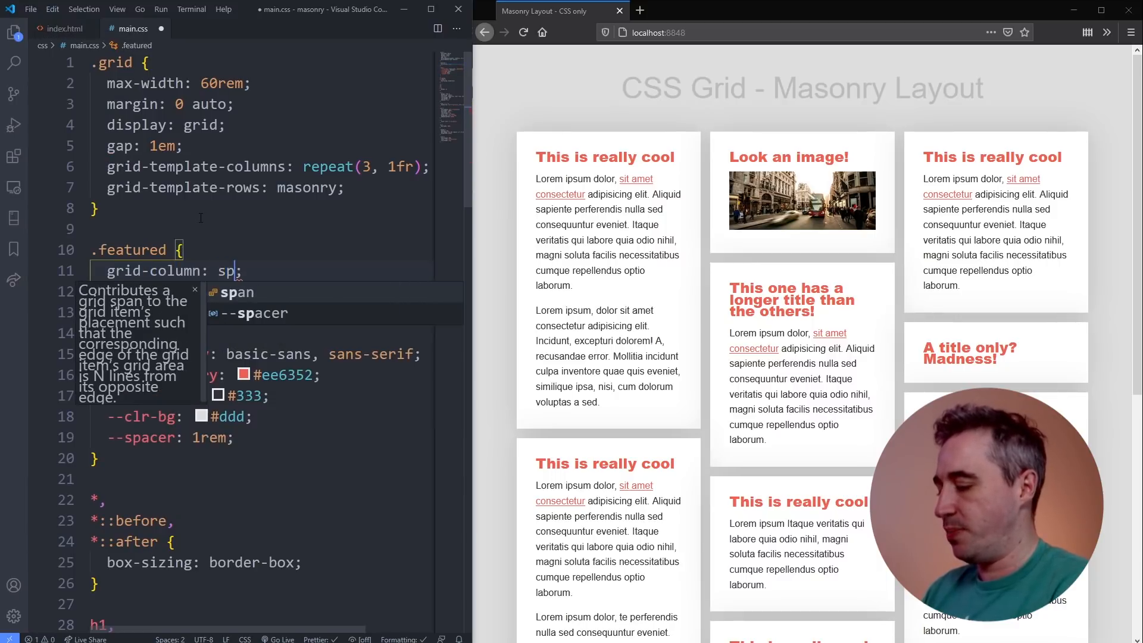
text(an 2)
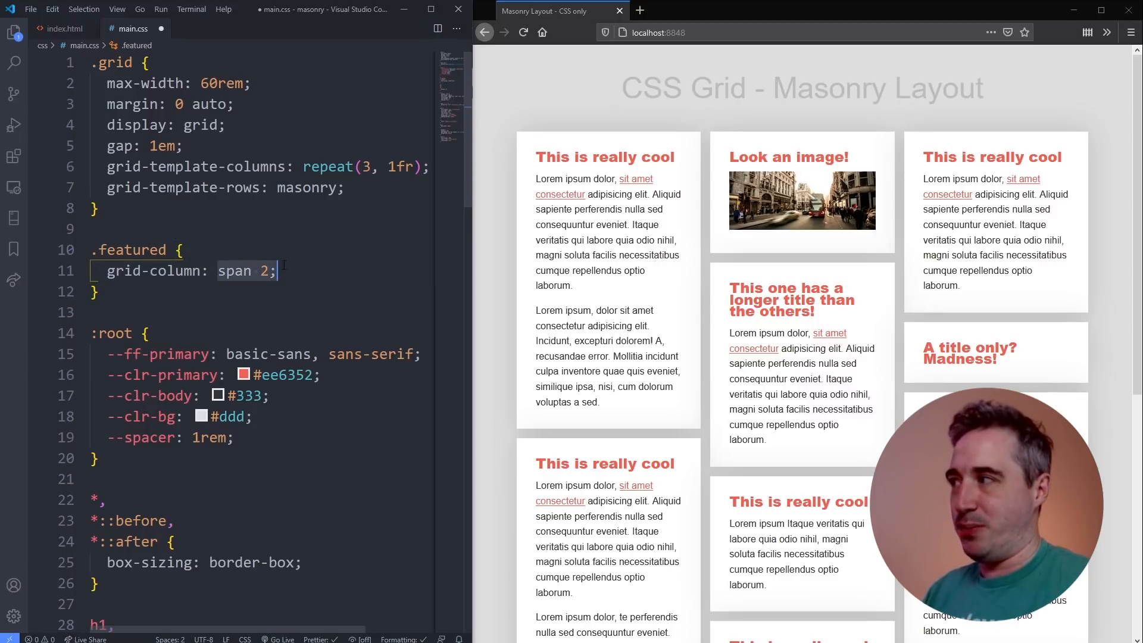
key(End)
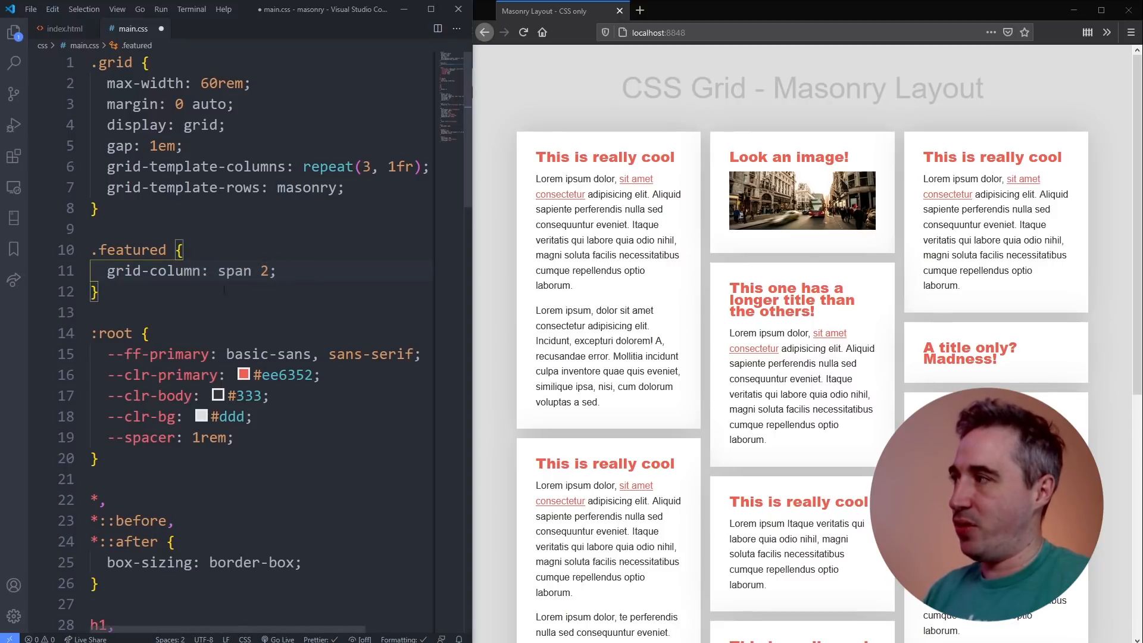
Step: Give the image card the featured class in index.html and save
click(65, 29)
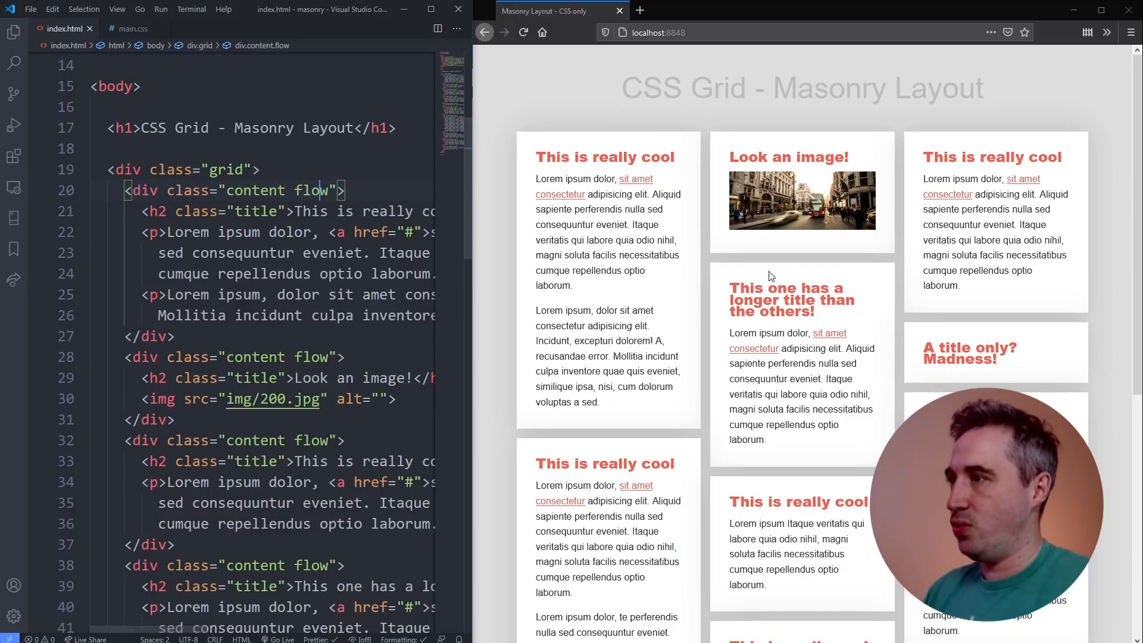
scroll(268, 312, down, 1)
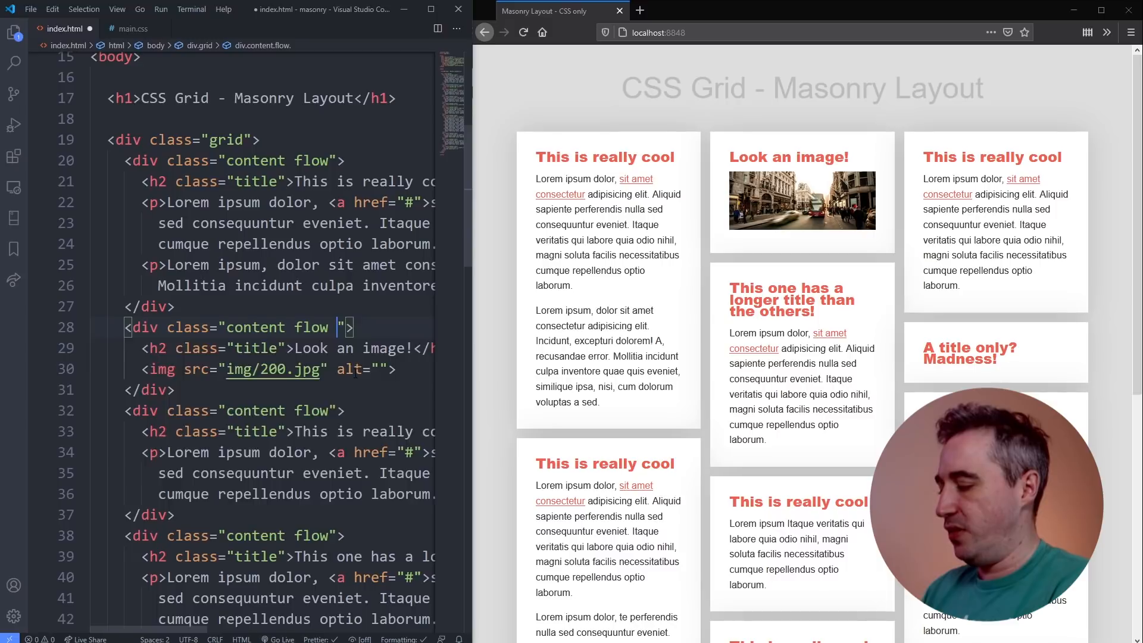
text(featured)
key(ctrl+s)
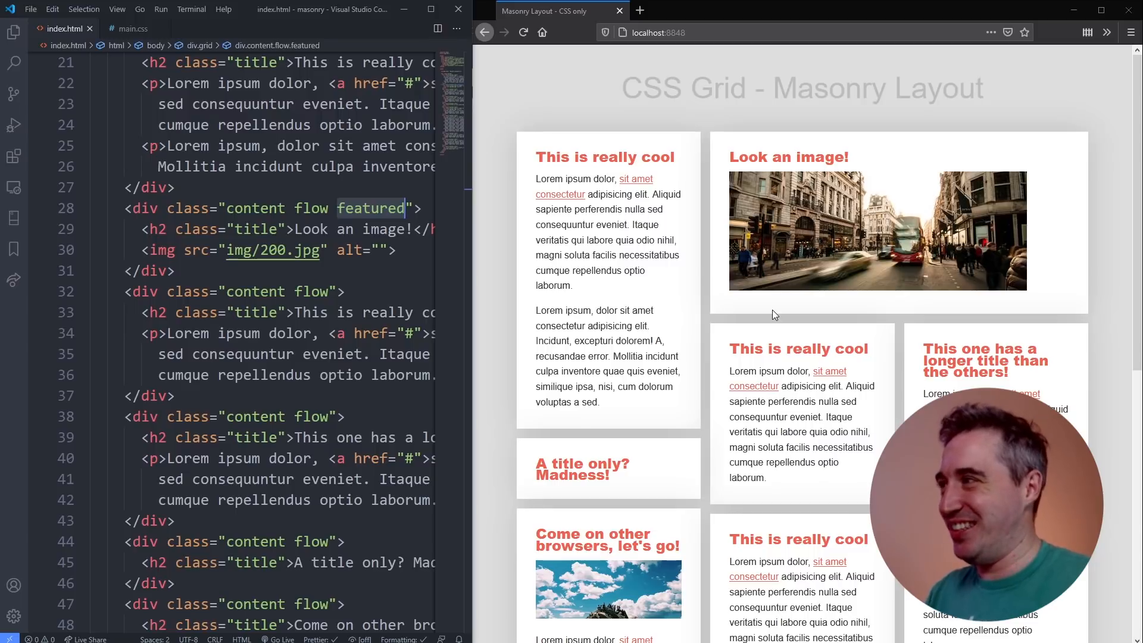
click(121, 33)
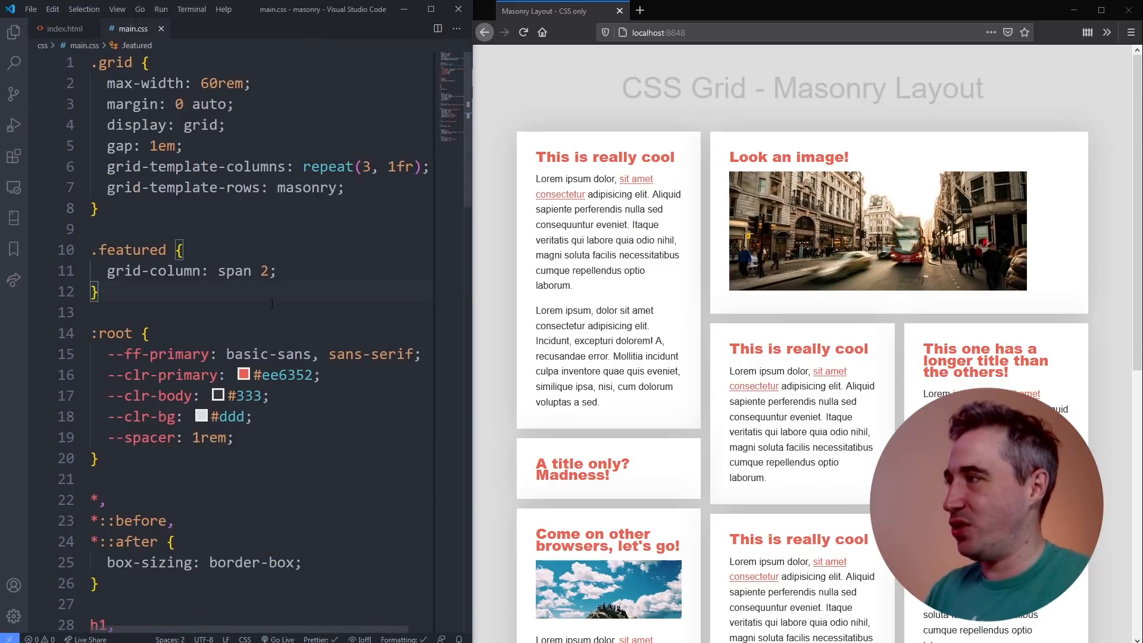
Step: Change the .featured span to 3 and save so the image card fills the row
click(268, 271)
text(3)
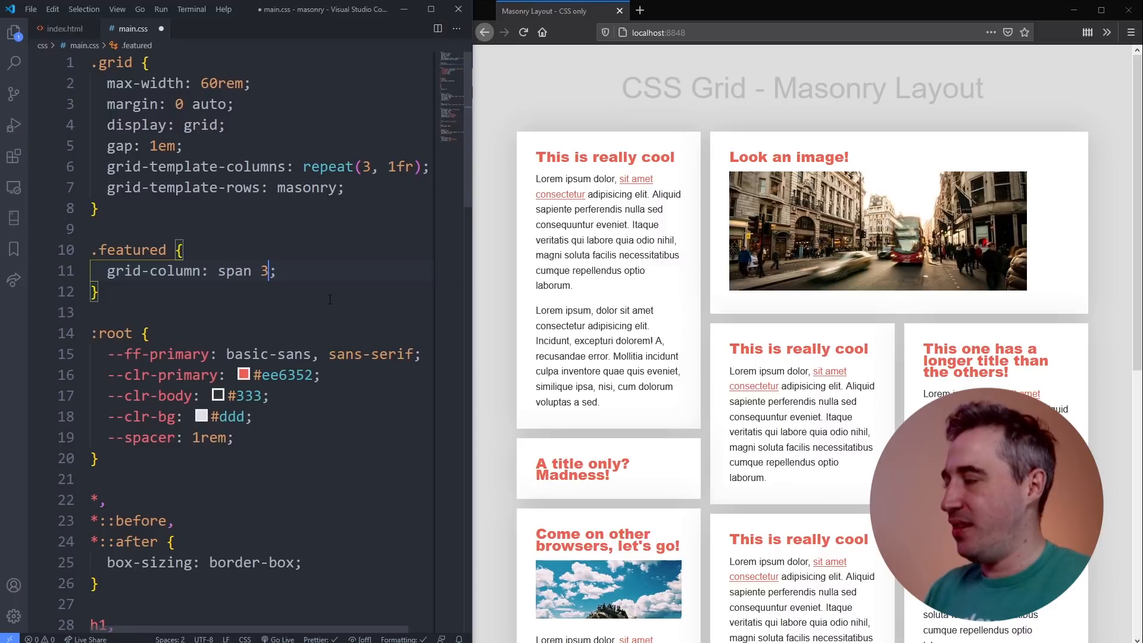
key(ctrl+s)
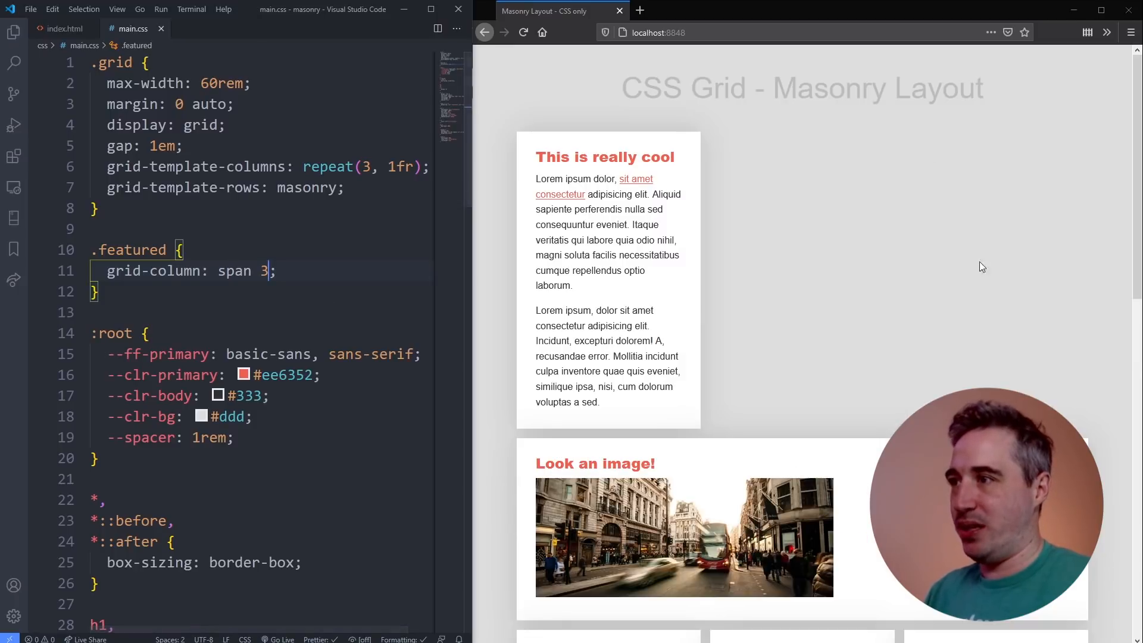
scroll(941, 272, down, 2)
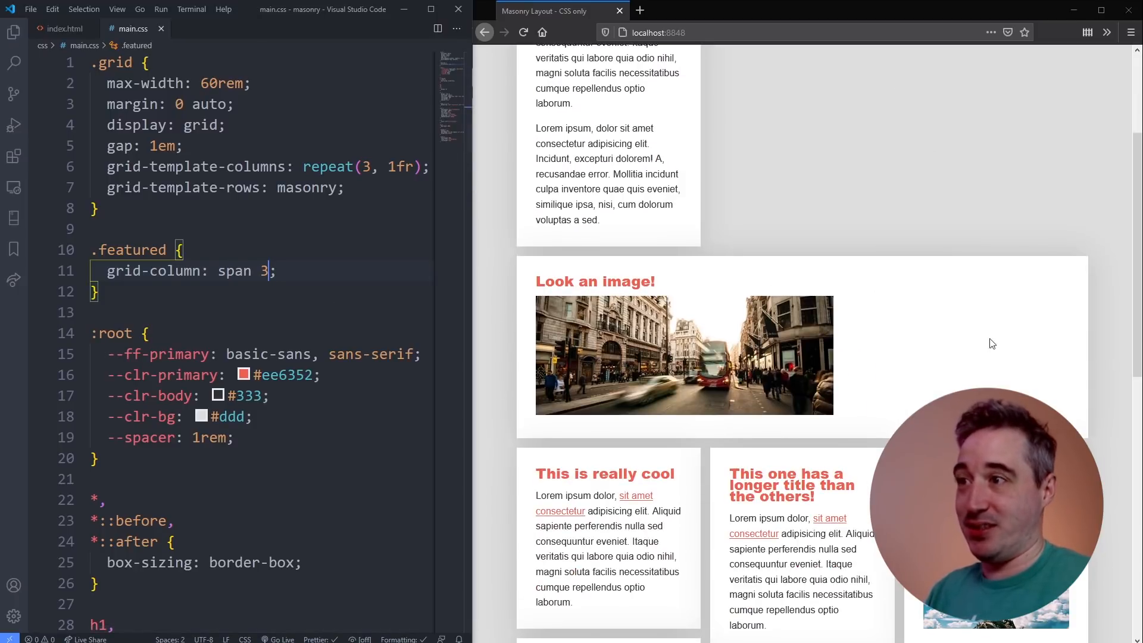
Step: Add grid-auto-flow: dense to .grid and save for dense packing
click(206, 146)
key(Return)
text(grid)
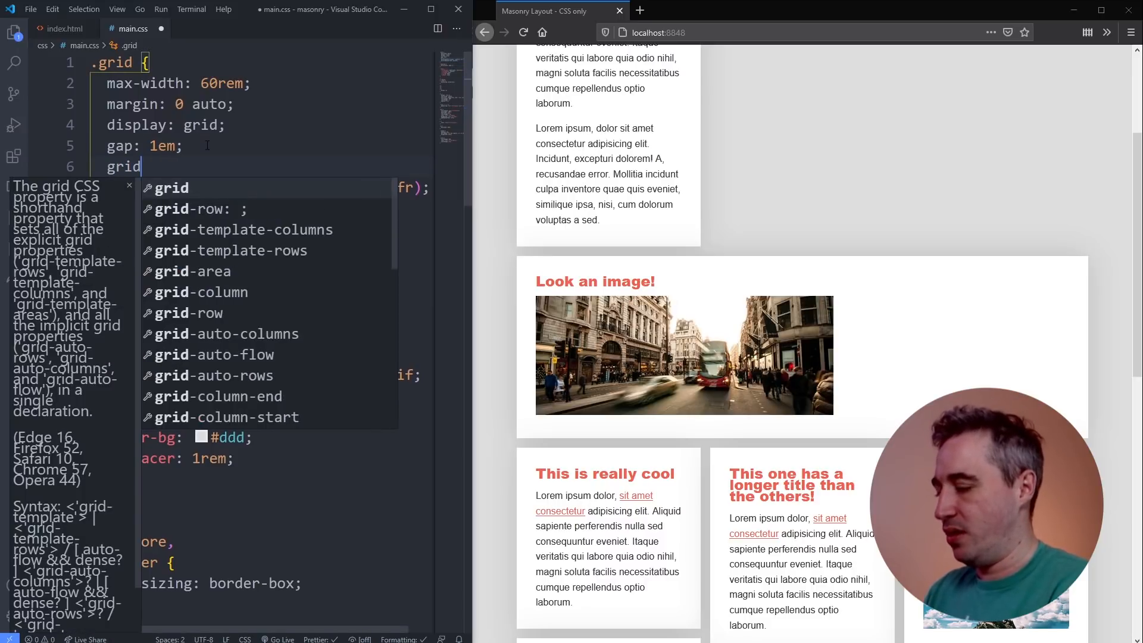
text(-auto)
key(Down)
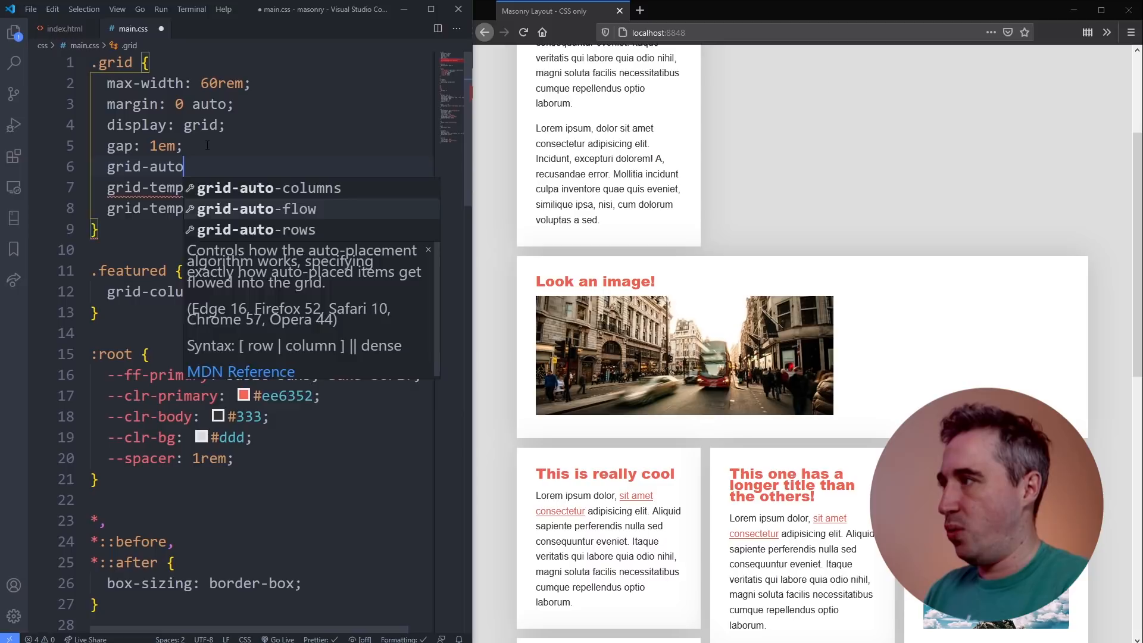
key(Return)
text(d;)
key(Return)
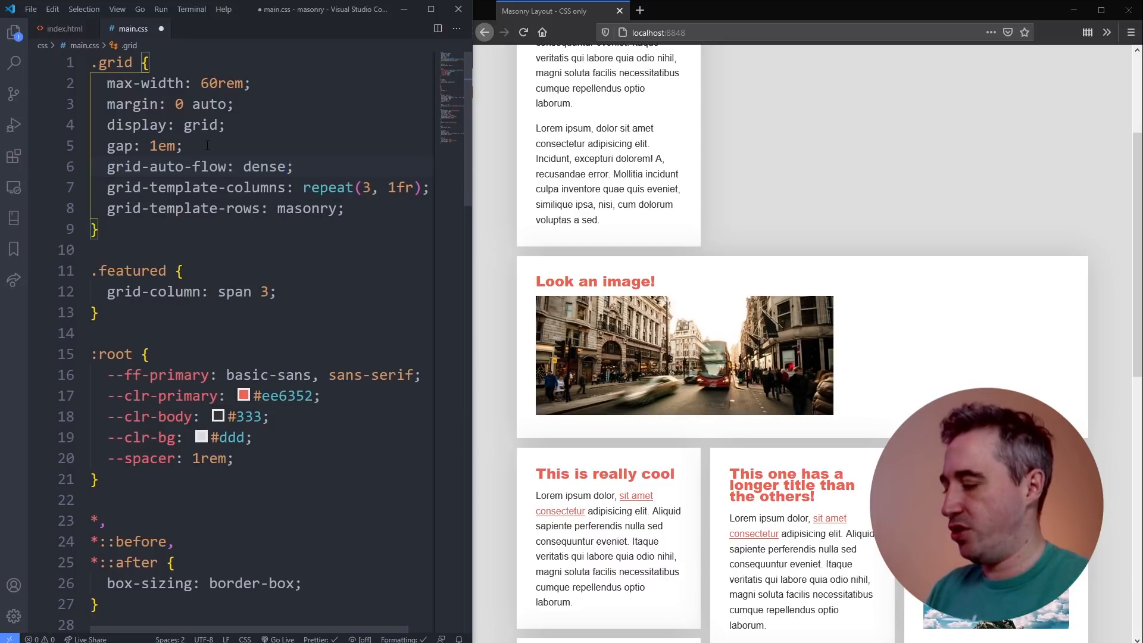
key(ctrl+s)
scroll(956, 236, up, 2)
scroll(957, 237, up, 4)
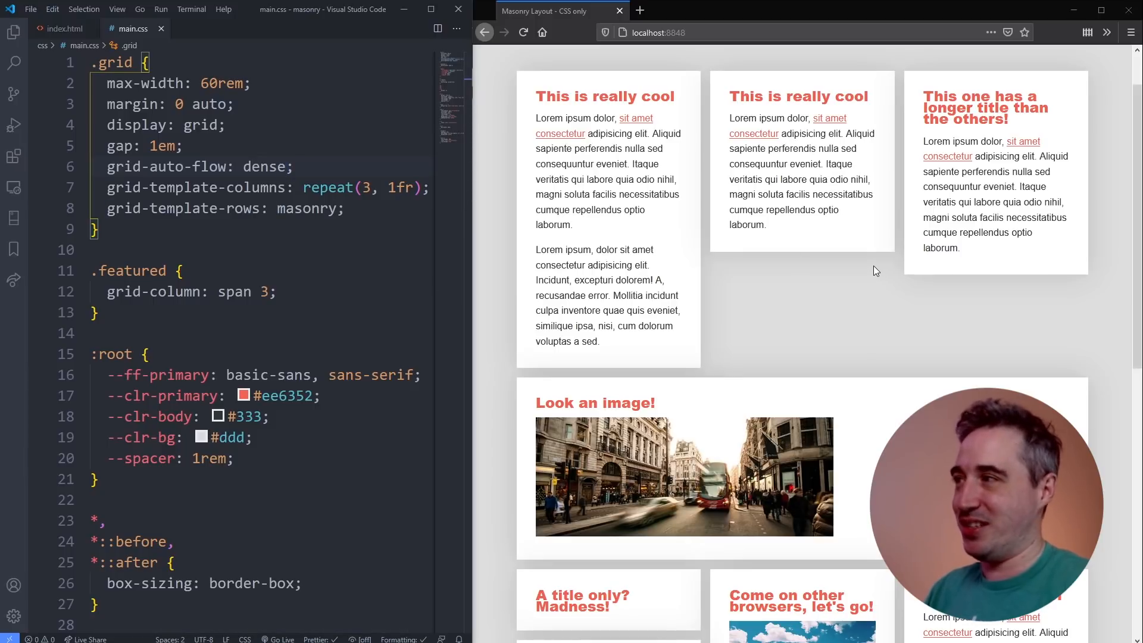
click(387, 208)
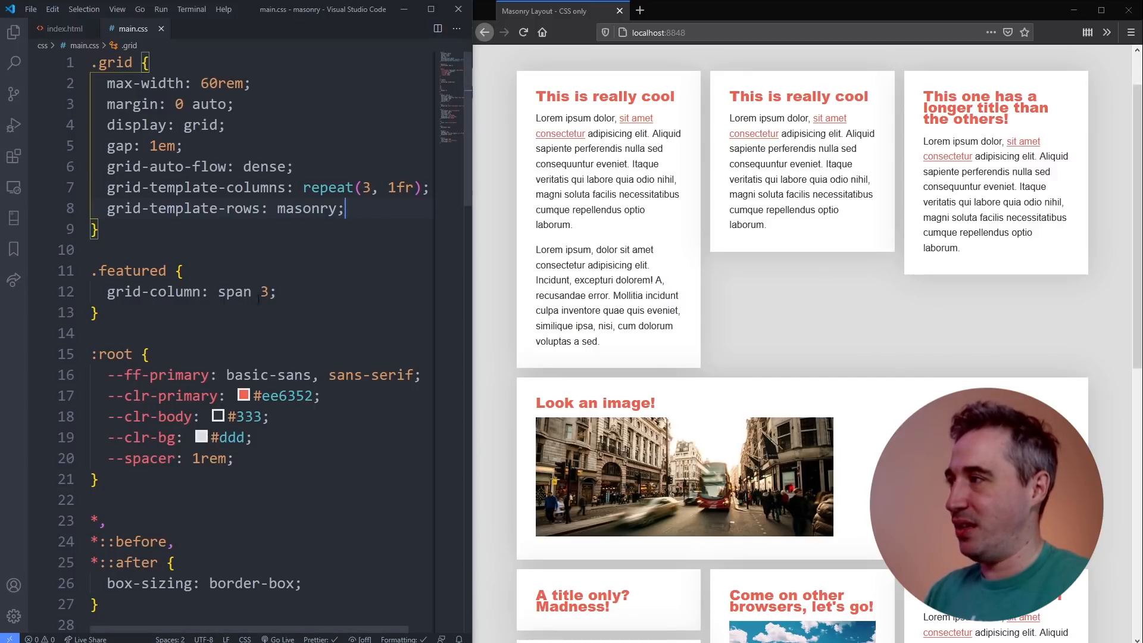
text(2)
Step: Save the span back at 2 and delete the grid-auto-flow: dense declaration
key(ctrl+s)
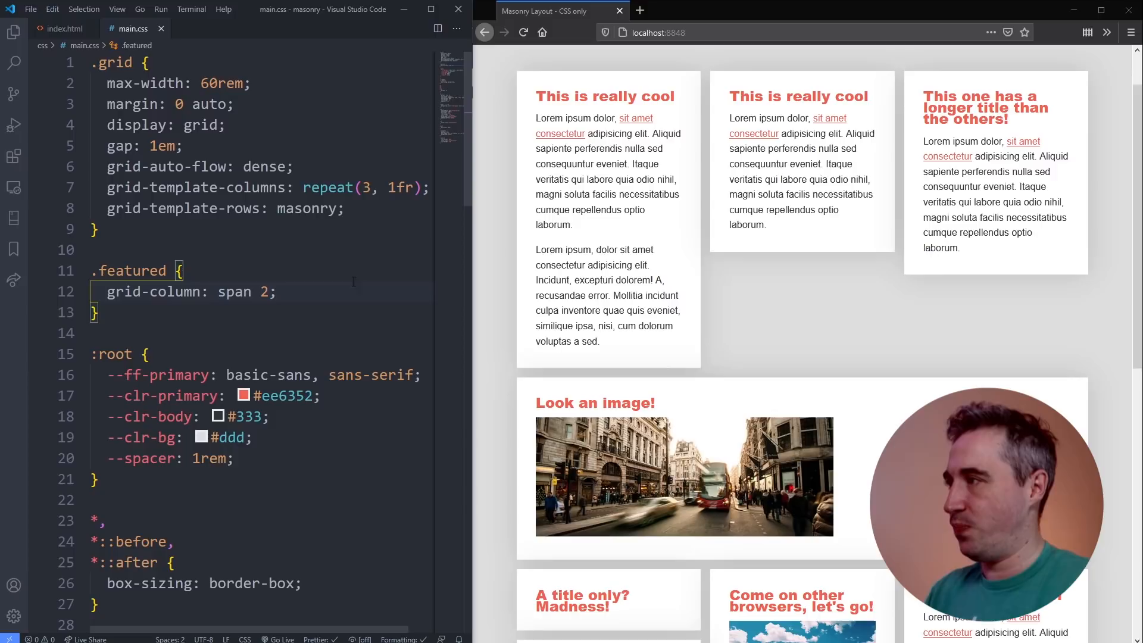
click(242, 166)
triple_click(237, 166)
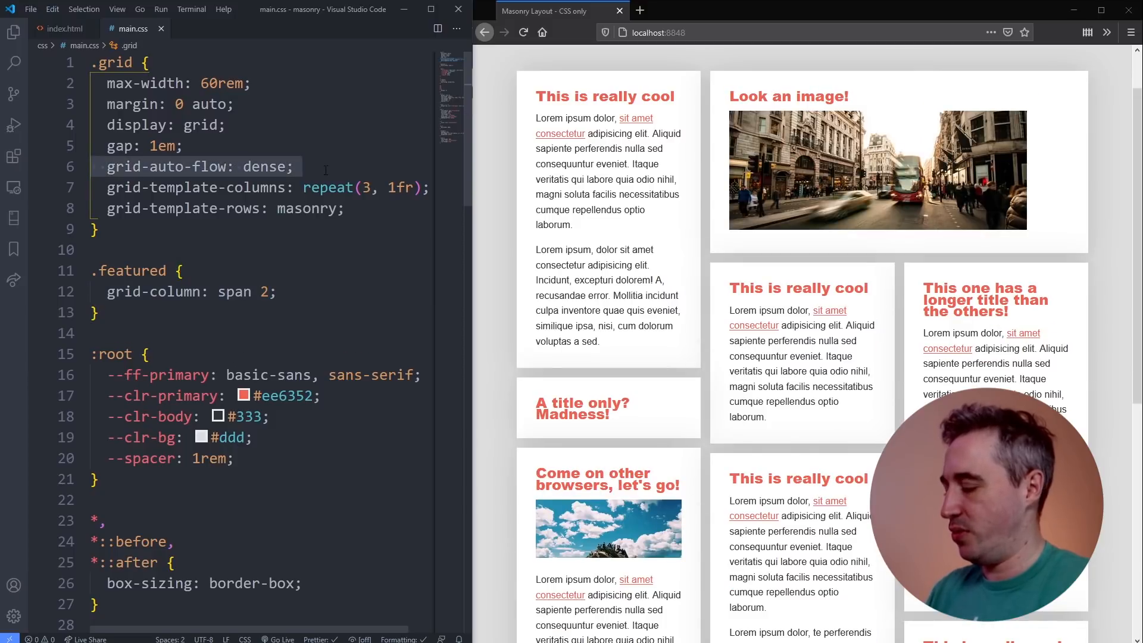
key(Delete)
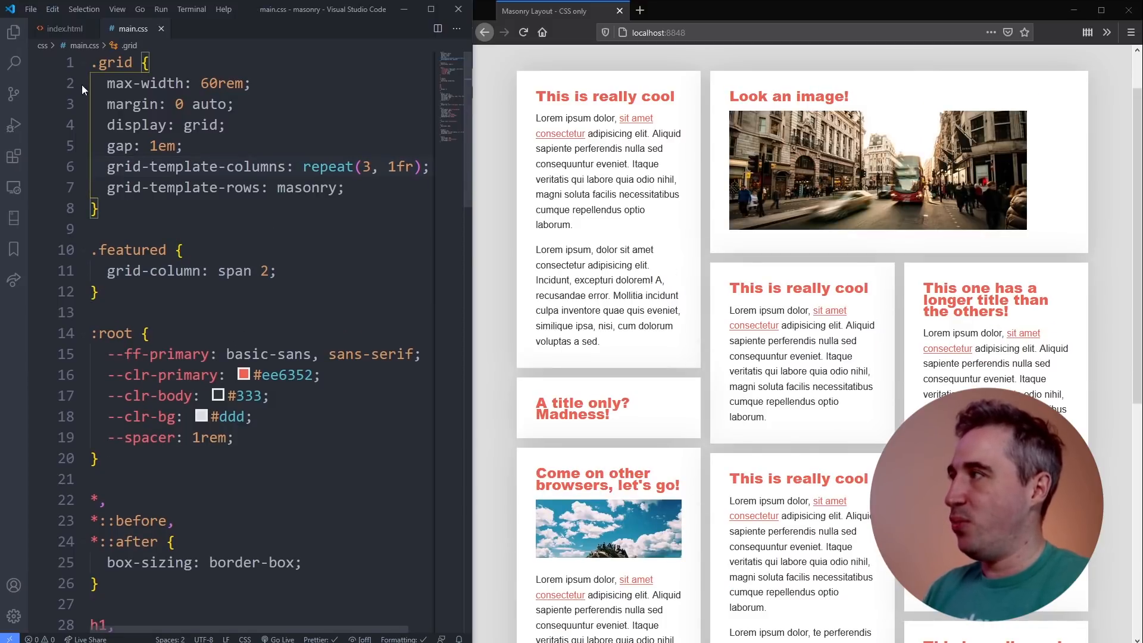
Step: Move the featured class from the 'Come on other browsers' card to the line 54 card and save
click(61, 29)
scroll(268, 312, down, 5)
scroll(267, 313, down, 3)
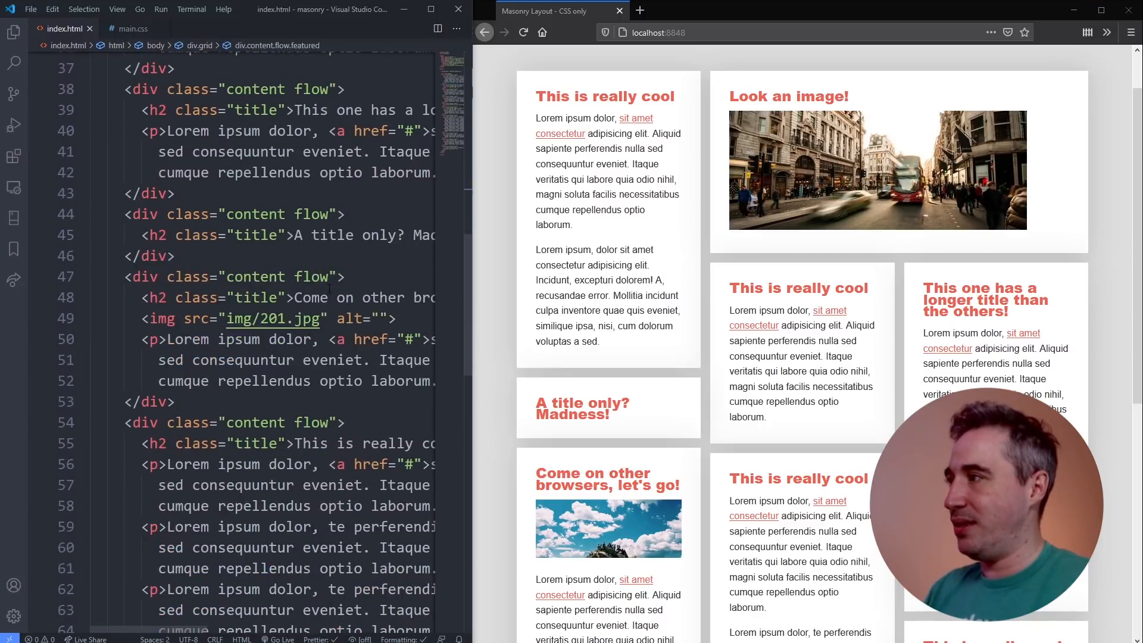
text(featured)
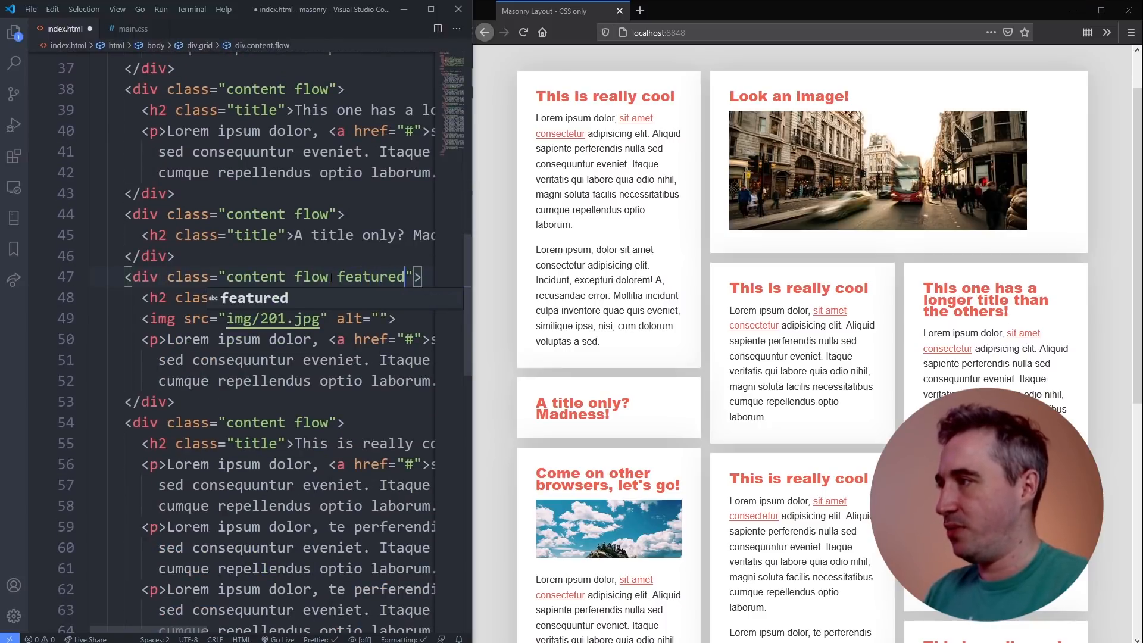
key(ctrl+s)
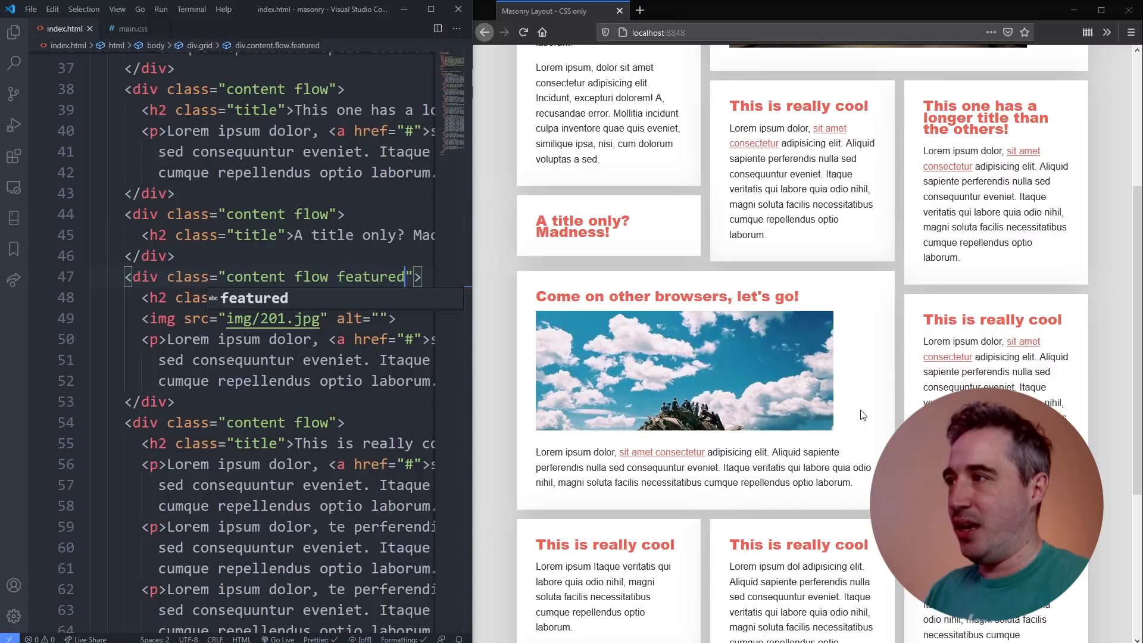
scroll(644, 262, down, 1)
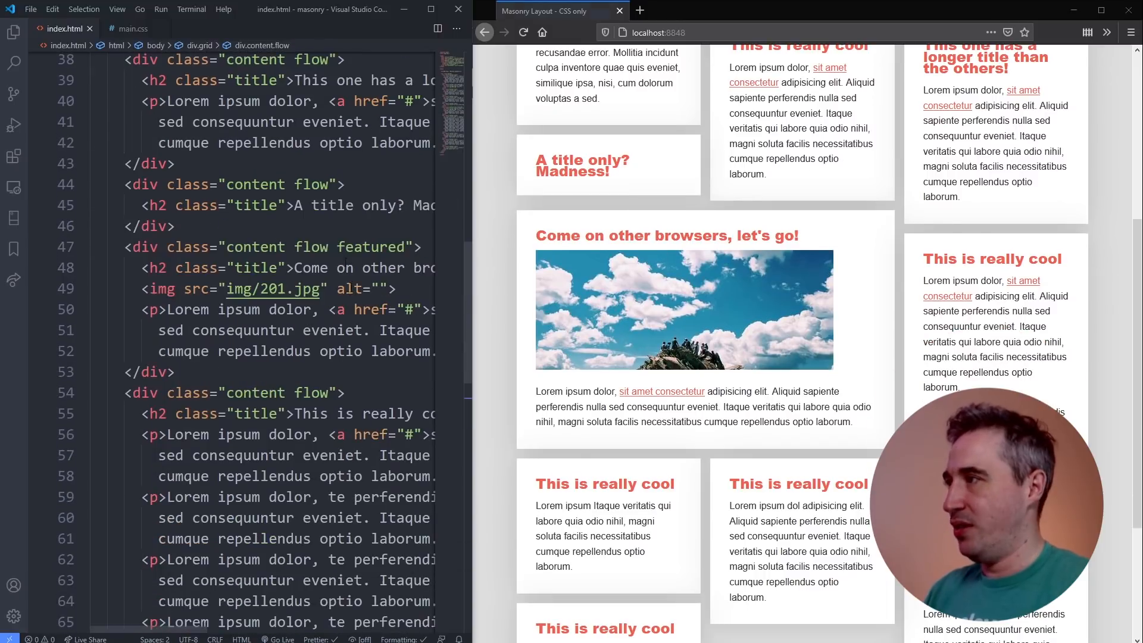
double_click(371, 247)
key(BackSpace)
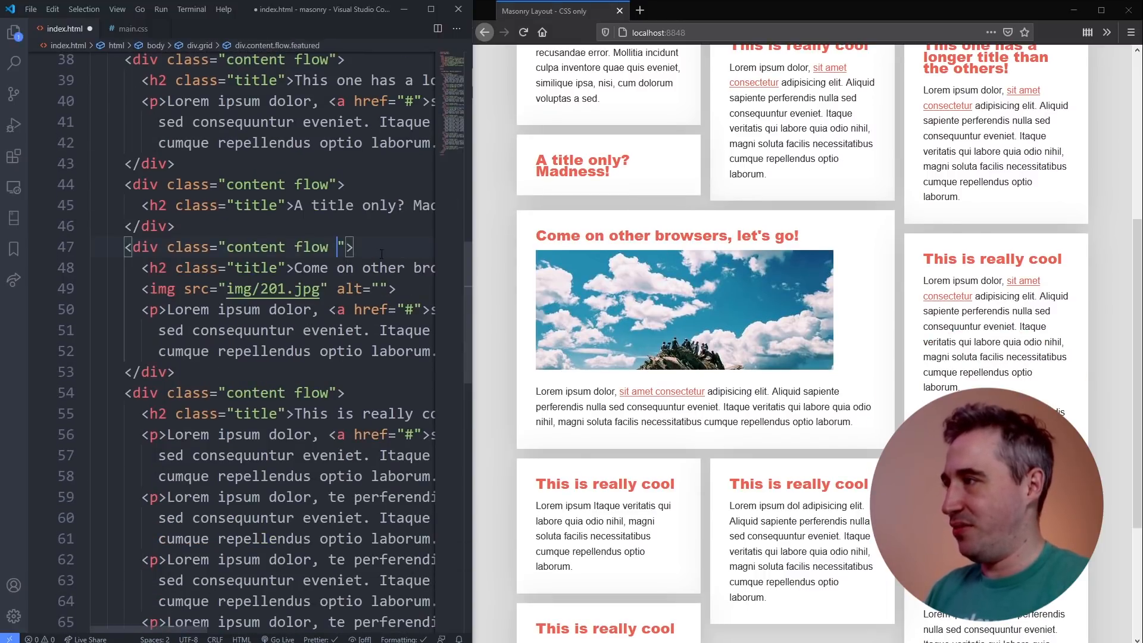
click(330, 396)
text(featured)
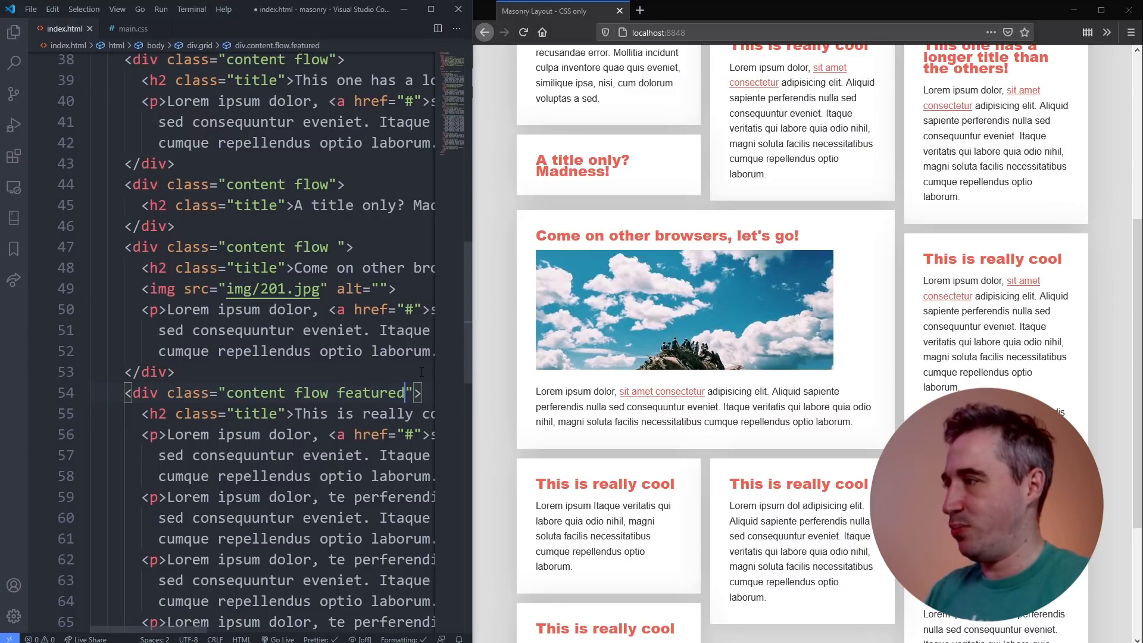
key(ctrl+s)
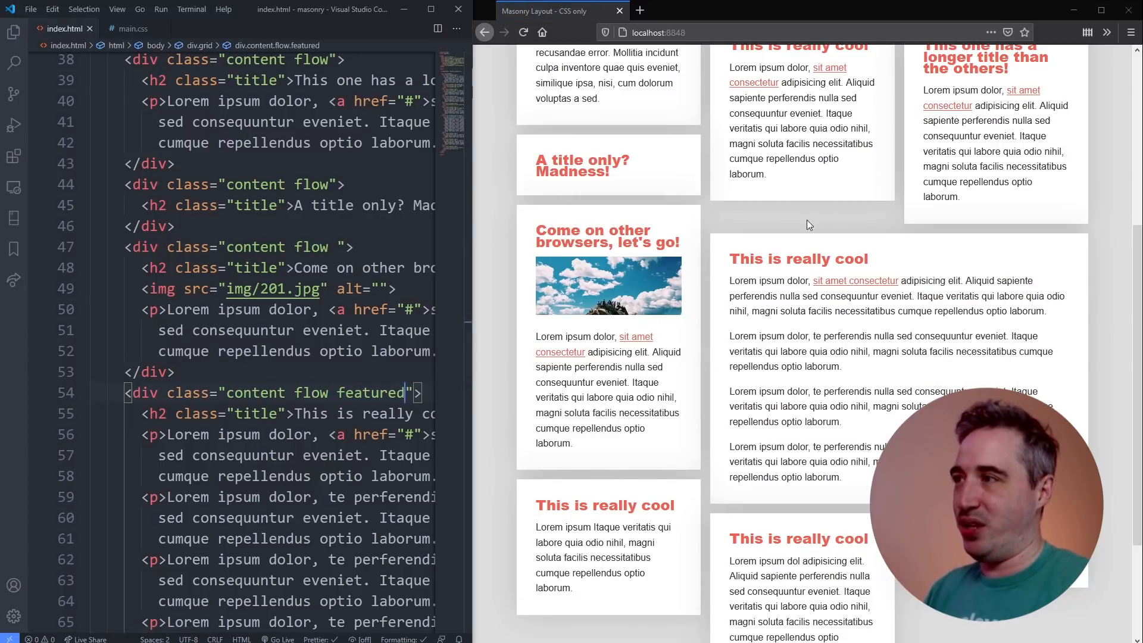
scroll(762, 268, up, 3)
scroll(787, 357, up, 3)
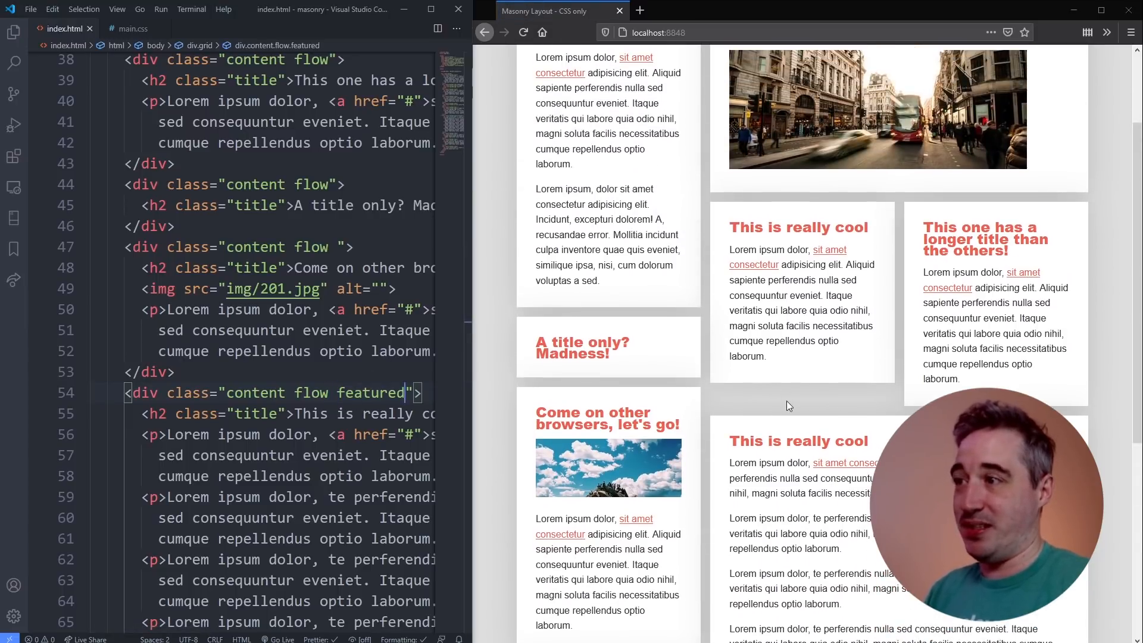
scroll(786, 401, up, 4)
scroll(787, 400, down, 3)
scroll(781, 357, down, 2)
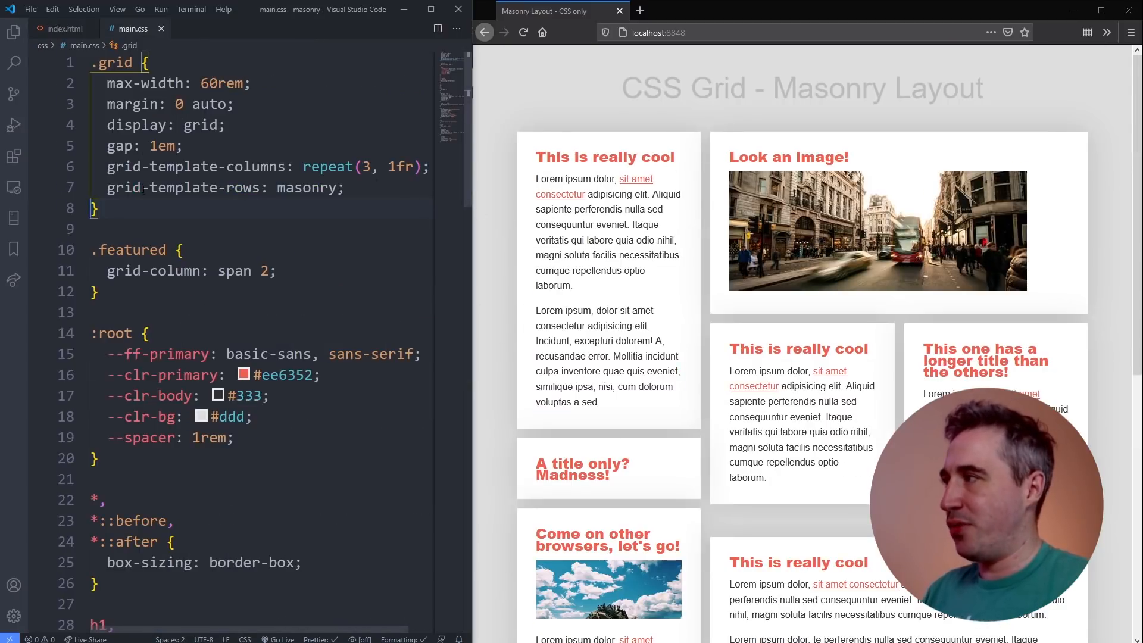
Step: Add align-tracks: end to .grid and save
click(376, 187)
key(Return)
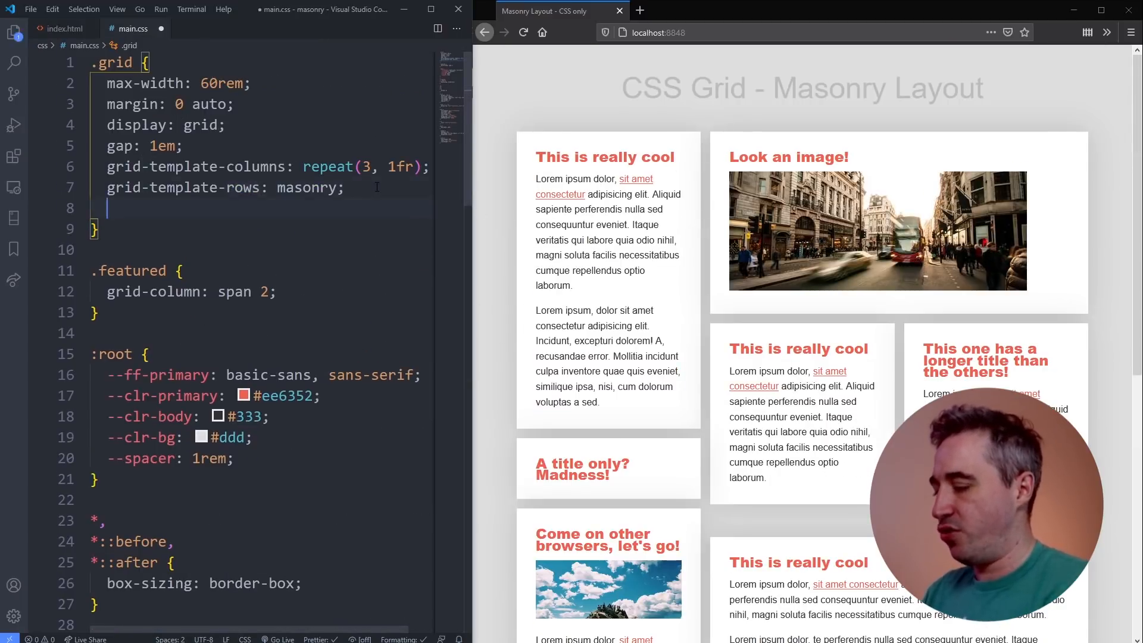
text(align-)
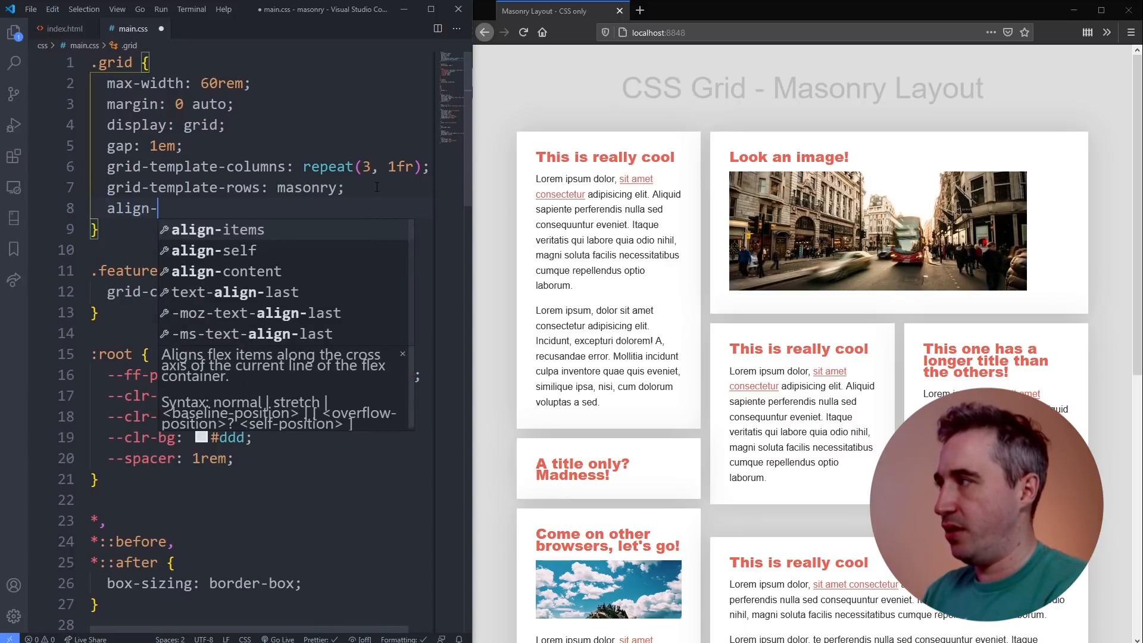
text(tracks)
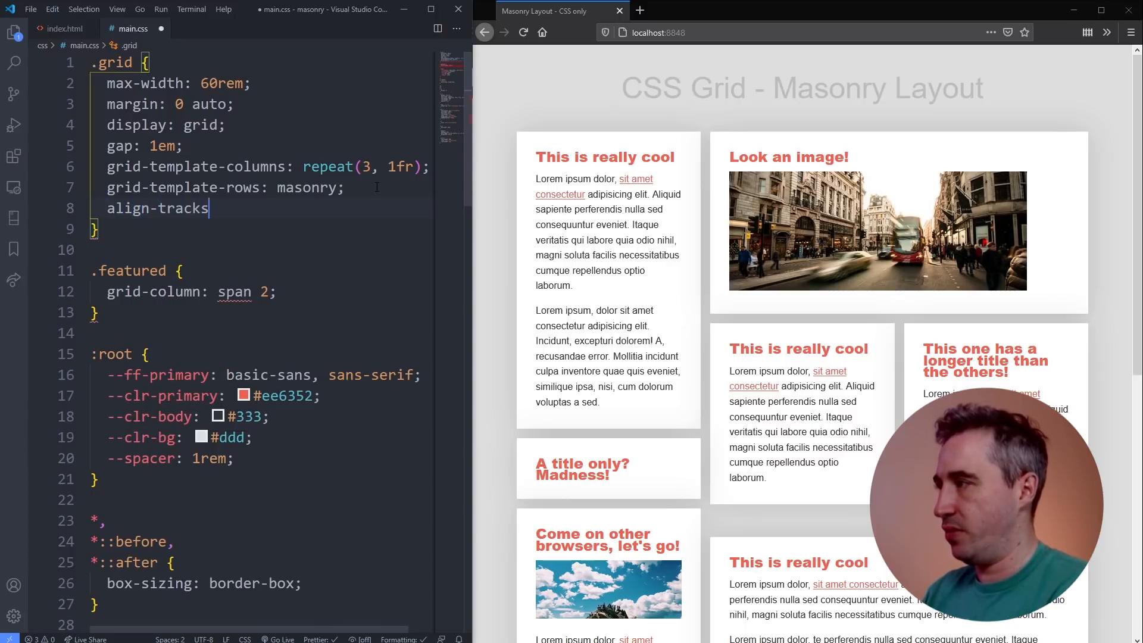
text(: end)
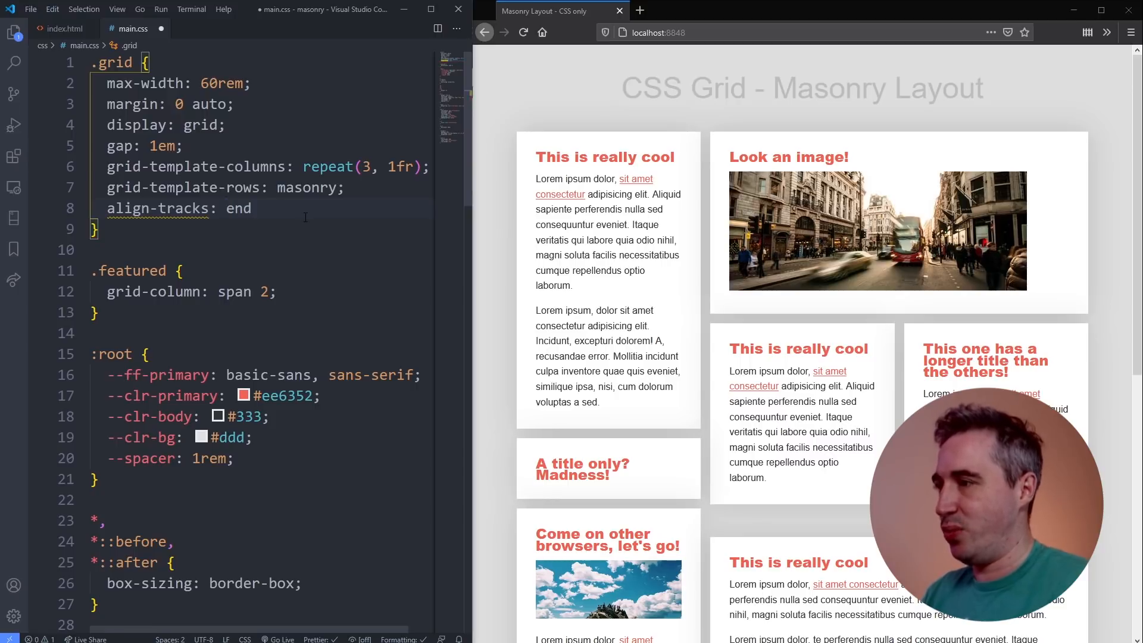
text(;)
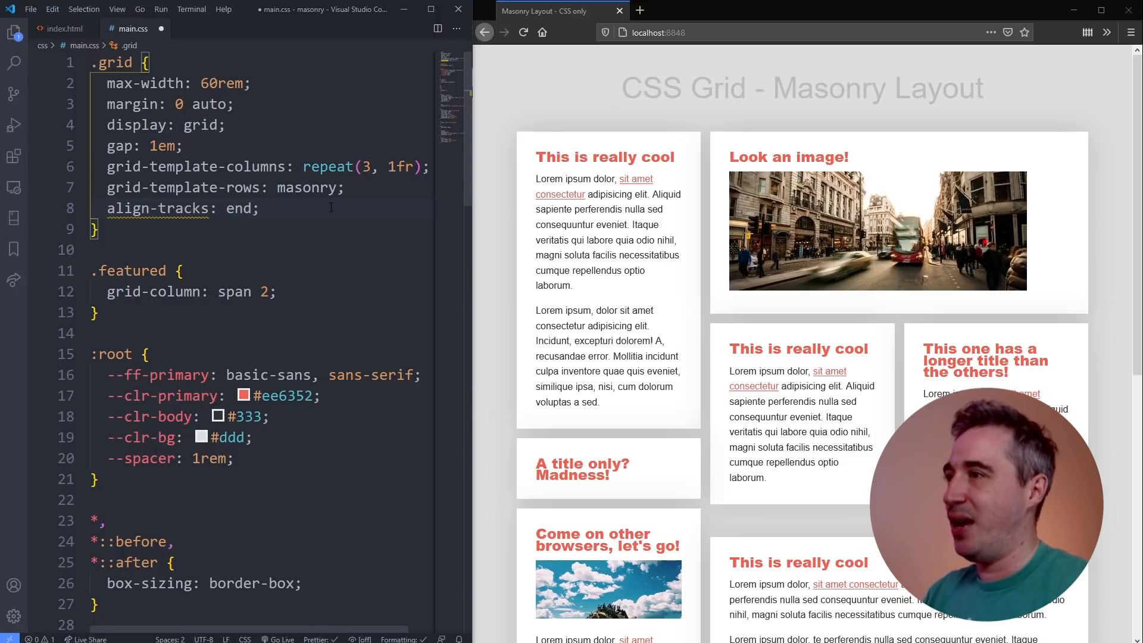
key(ctrl+s)
scroll(722, 170, down, 1)
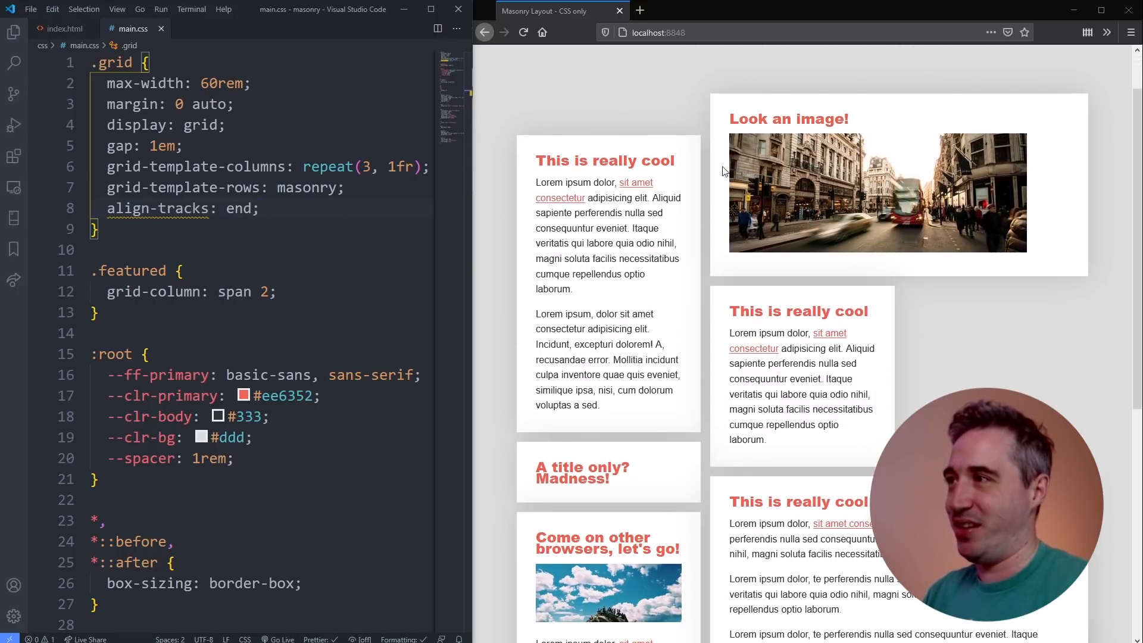
scroll(721, 170, down, 5)
scroll(721, 170, down, 1)
drag(572, 116, 989, 306)
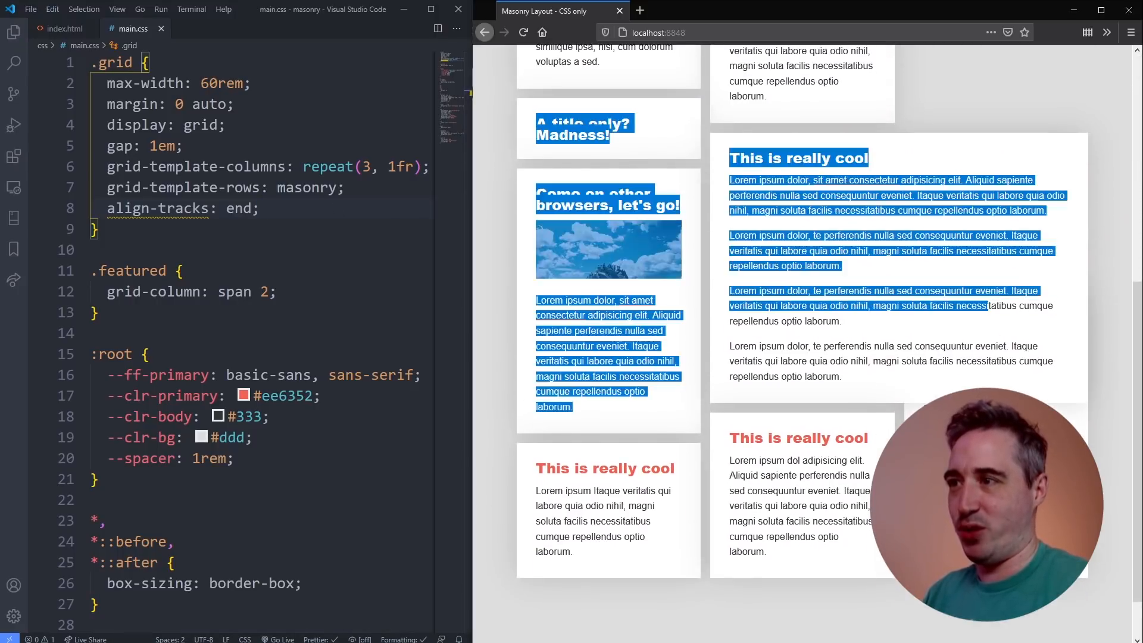
click(989, 306)
scroll(950, 347, up, 2)
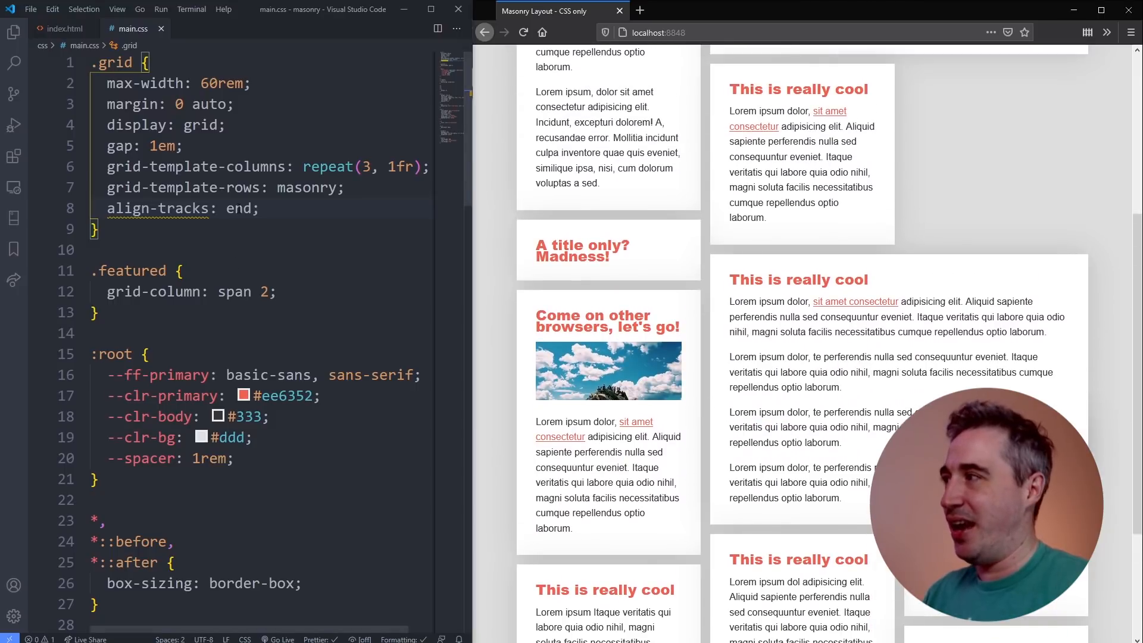
Step: Change align-tracks to stretch, save, and highlight the stretched cards in the preview
double_click(242, 208)
text(stretch)
key(ctrl+s)
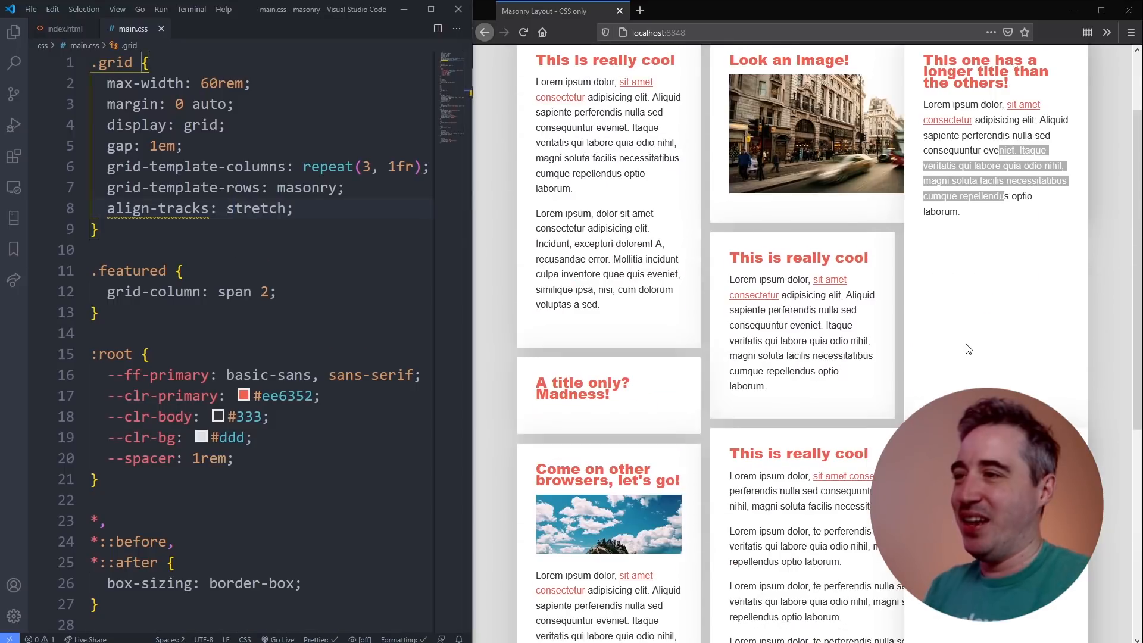
scroll(976, 334, up, 1)
scroll(977, 334, down, 1)
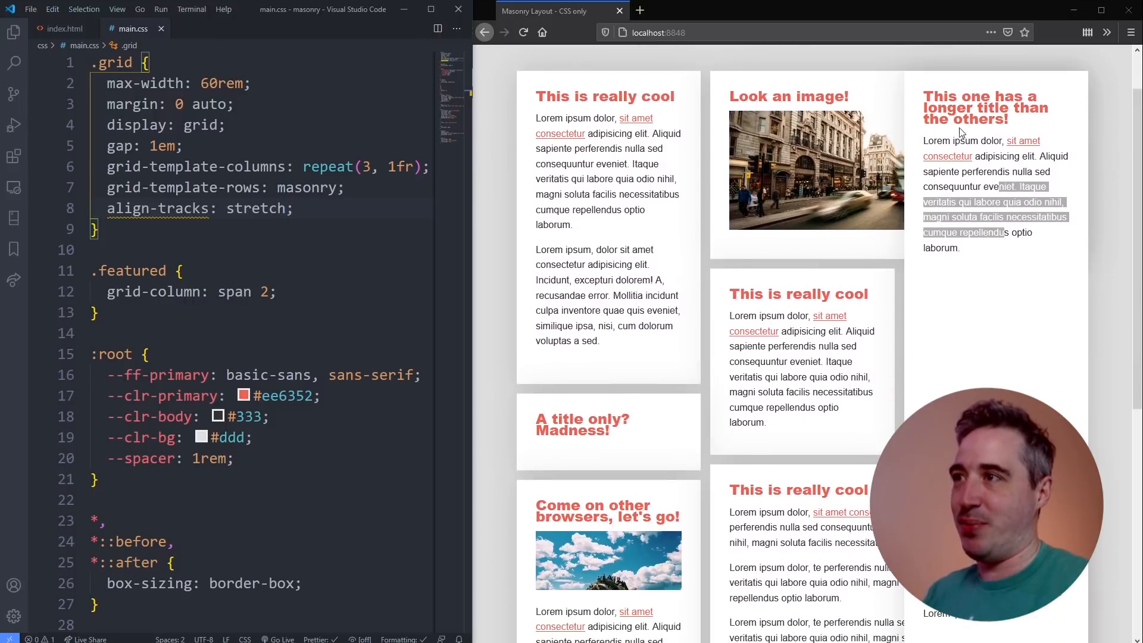
drag(949, 106, 1024, 375)
scroll(1024, 375, down, 1)
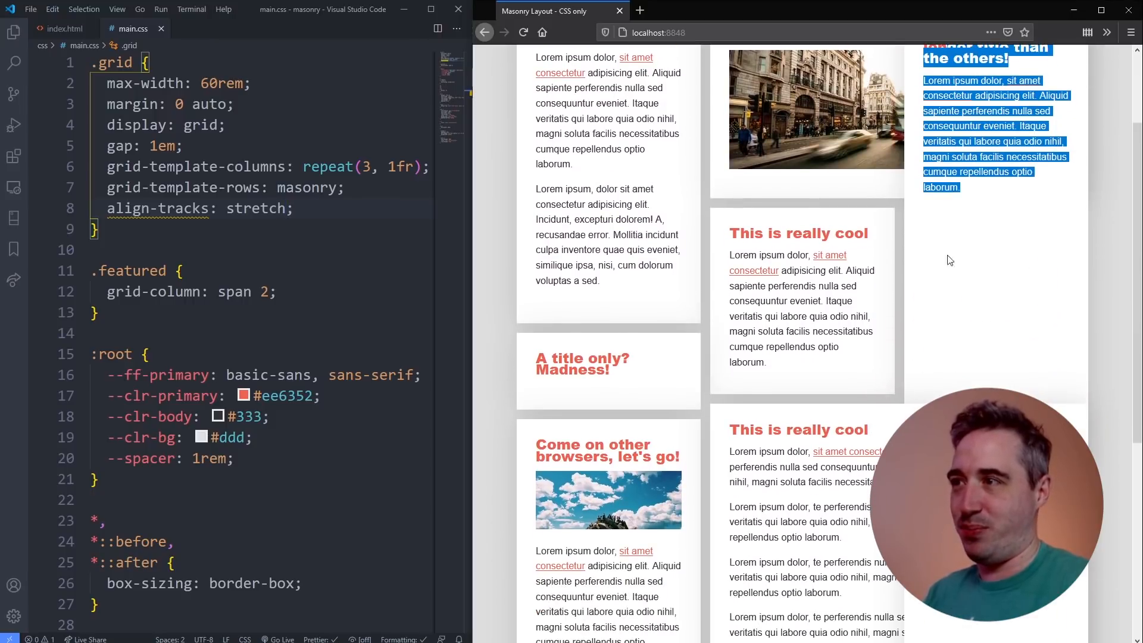
scroll(950, 316, down, 1)
scroll(950, 317, down, 1)
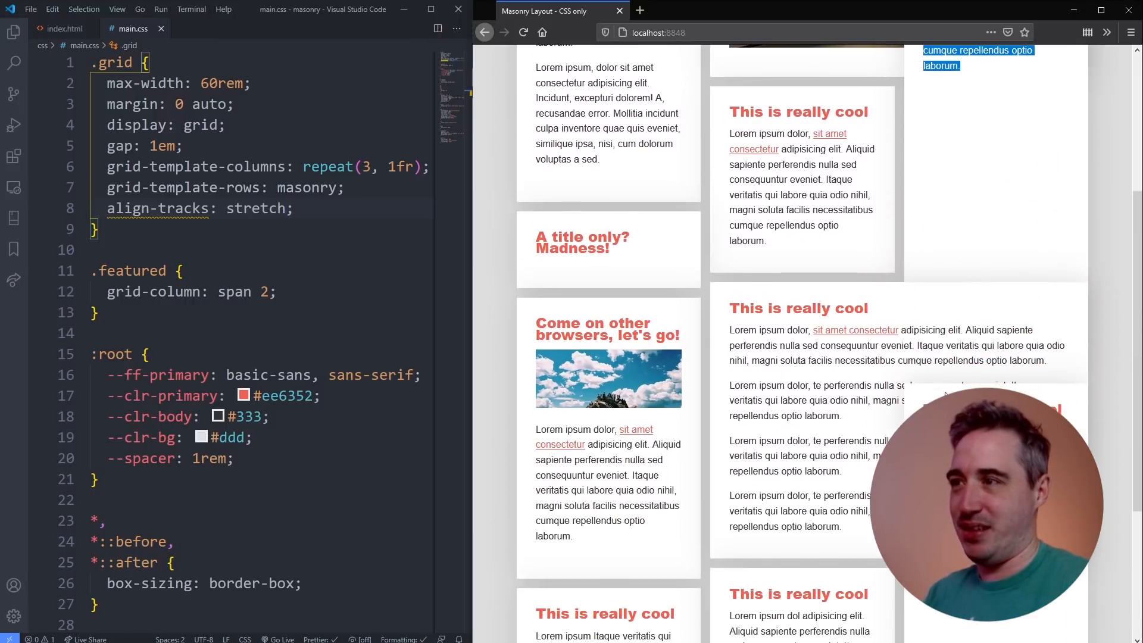
drag(993, 380, 1009, 320)
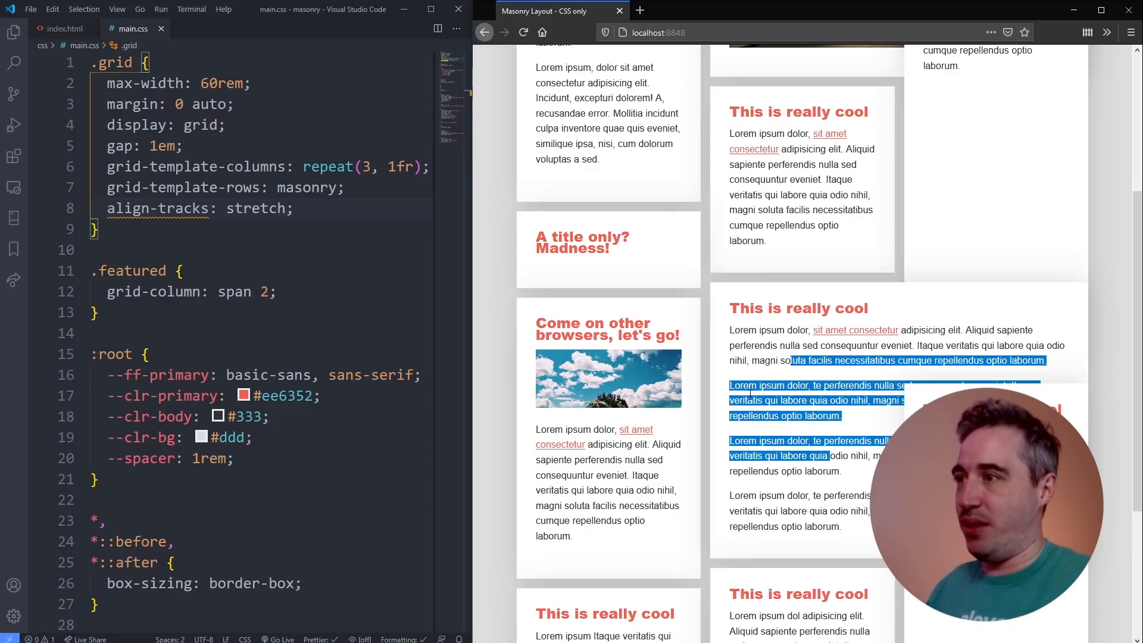
click(184, 271)
Step: Comment out grid-column: span 2 in the .featured rule and save
double_click(234, 292)
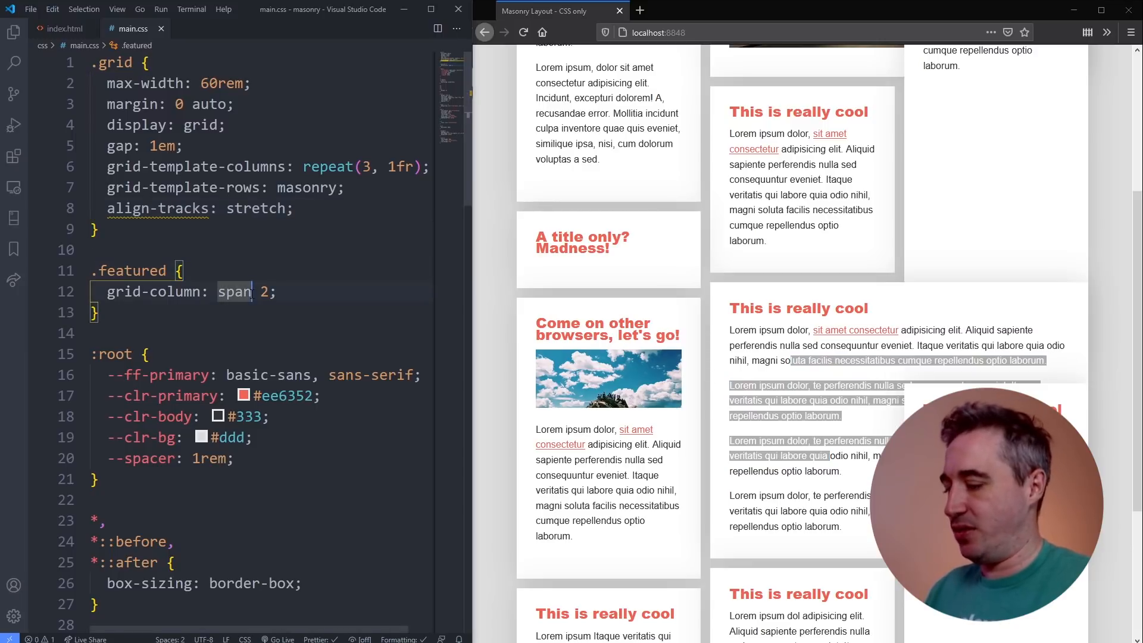
key(ctrl+slash)
key(ctrl+s)
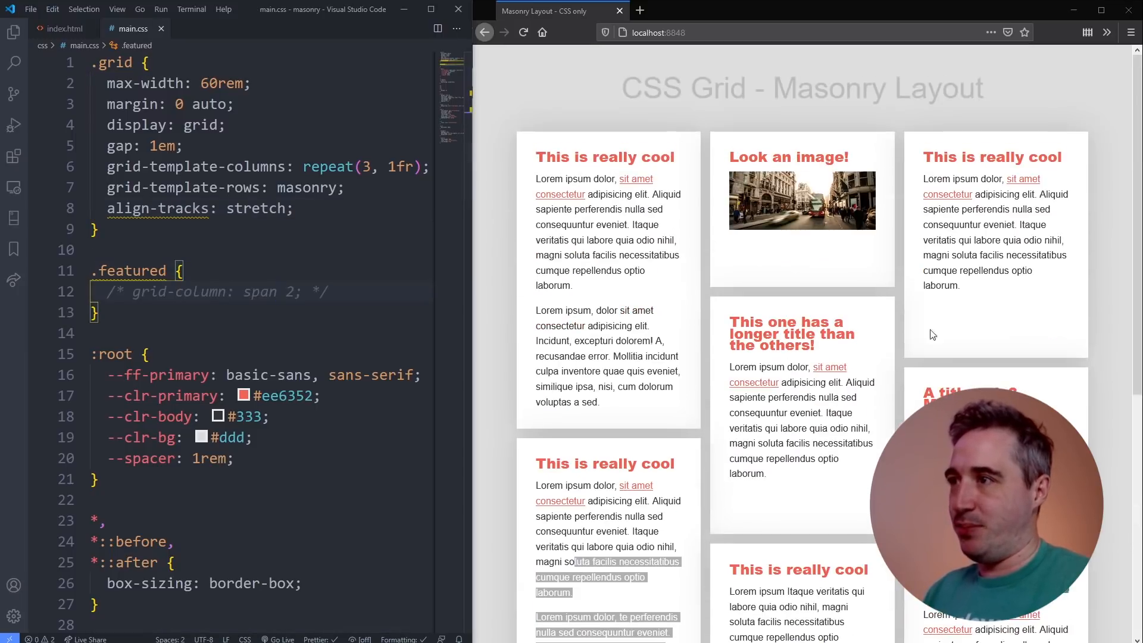
scroll(894, 357, down, 5)
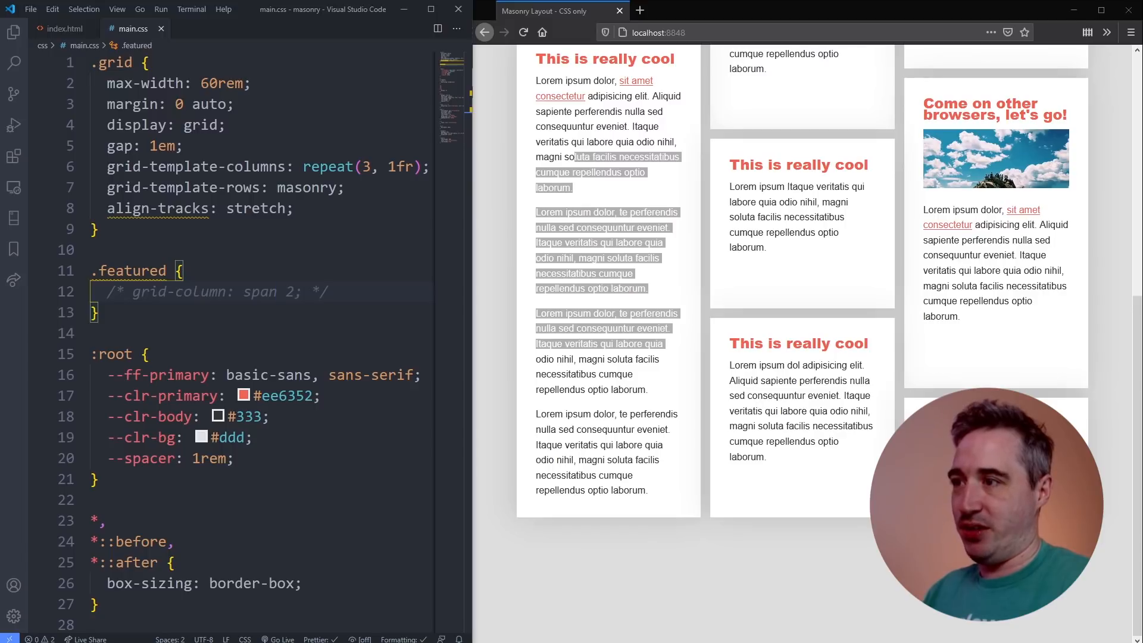
scroll(786, 383, up, 3)
scroll(785, 384, up, 3)
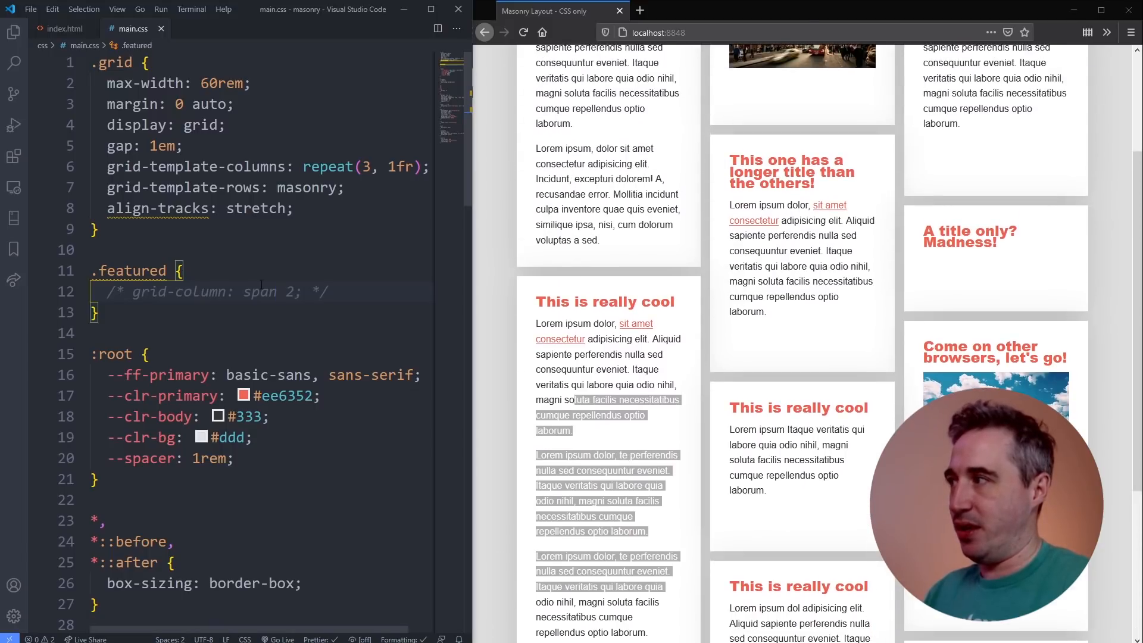
Step: Try align-tracks: end, toggle the declaration off and on, then restore stretch and save
double_click(258, 208)
text(e)
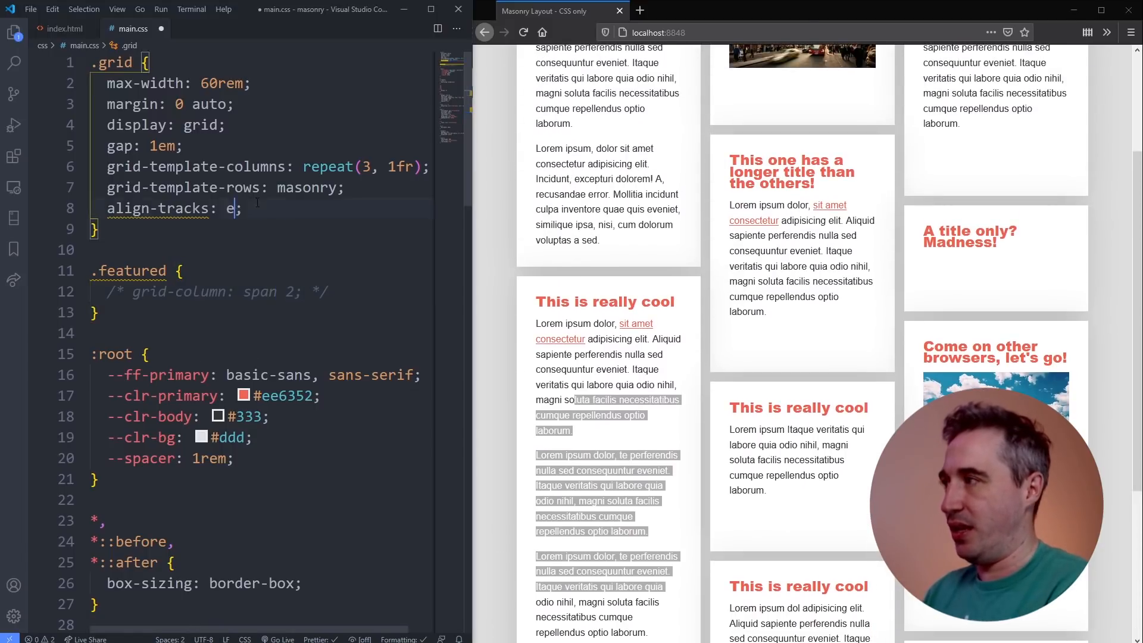
text(nd)
key(ctrl+s)
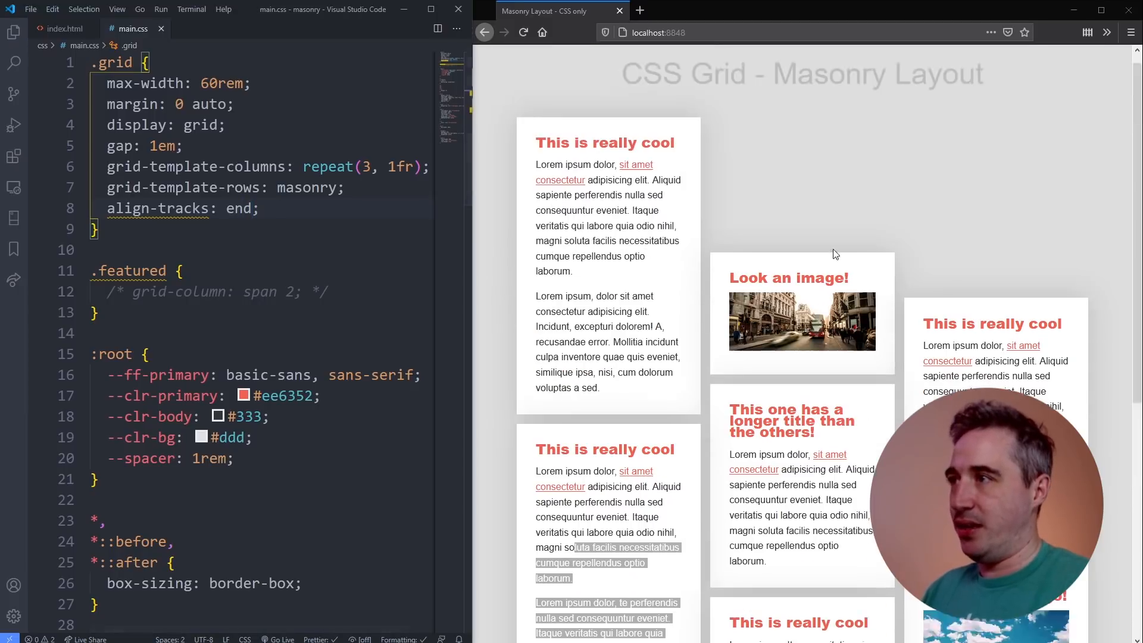
scroll(853, 293, down, 5)
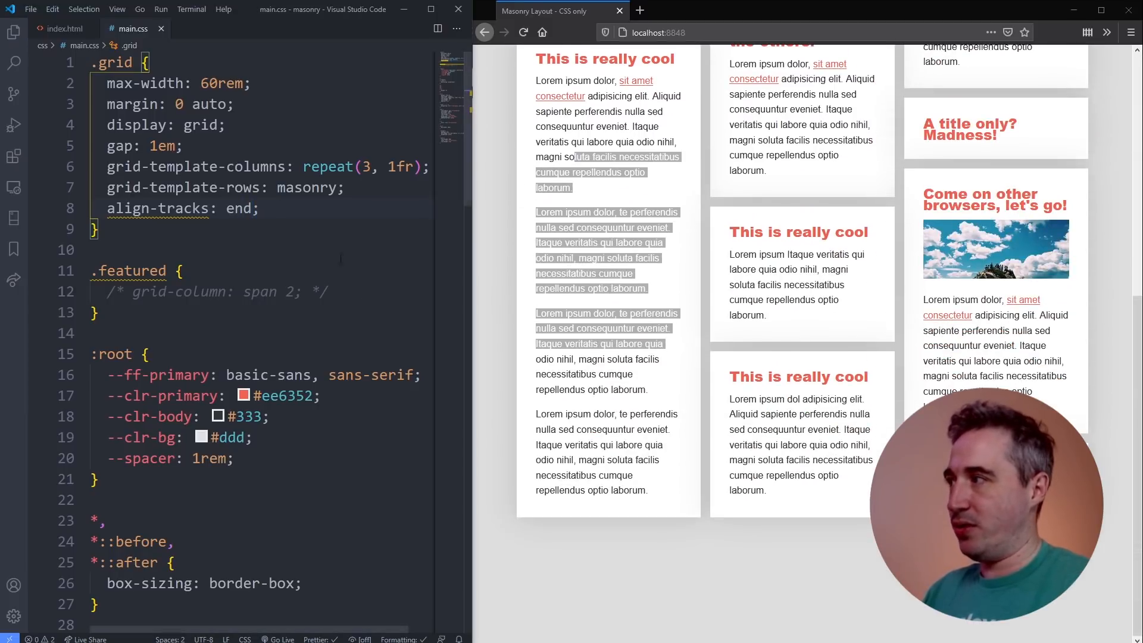
key(ctrl+slash)
key(ctrl+s)
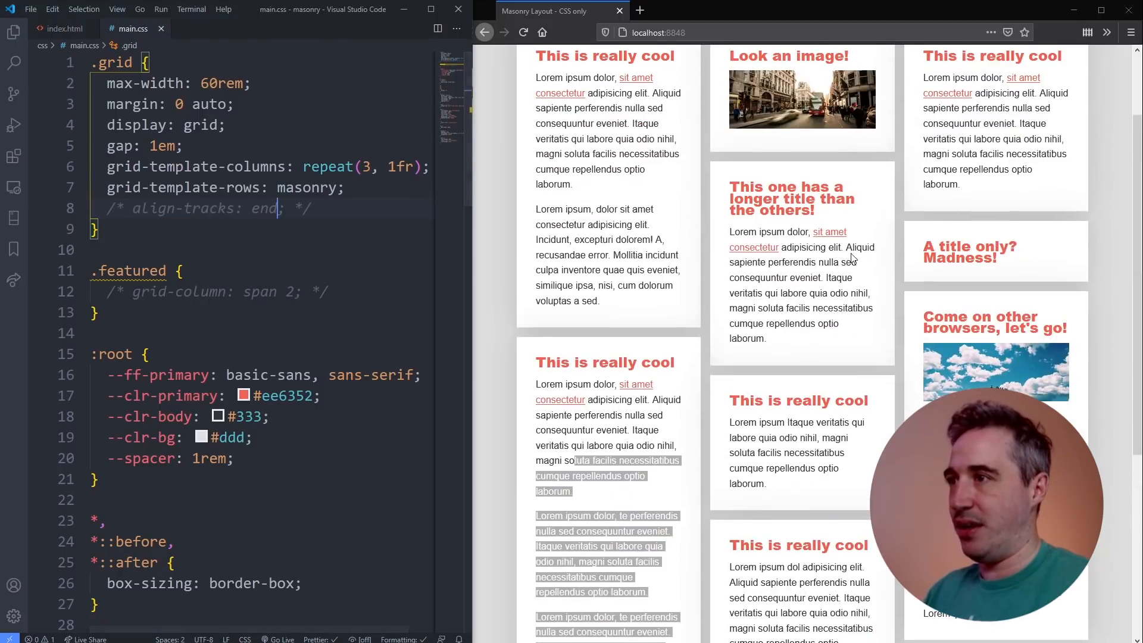
scroll(1046, 320, down, 5)
scroll(1048, 320, down, 2)
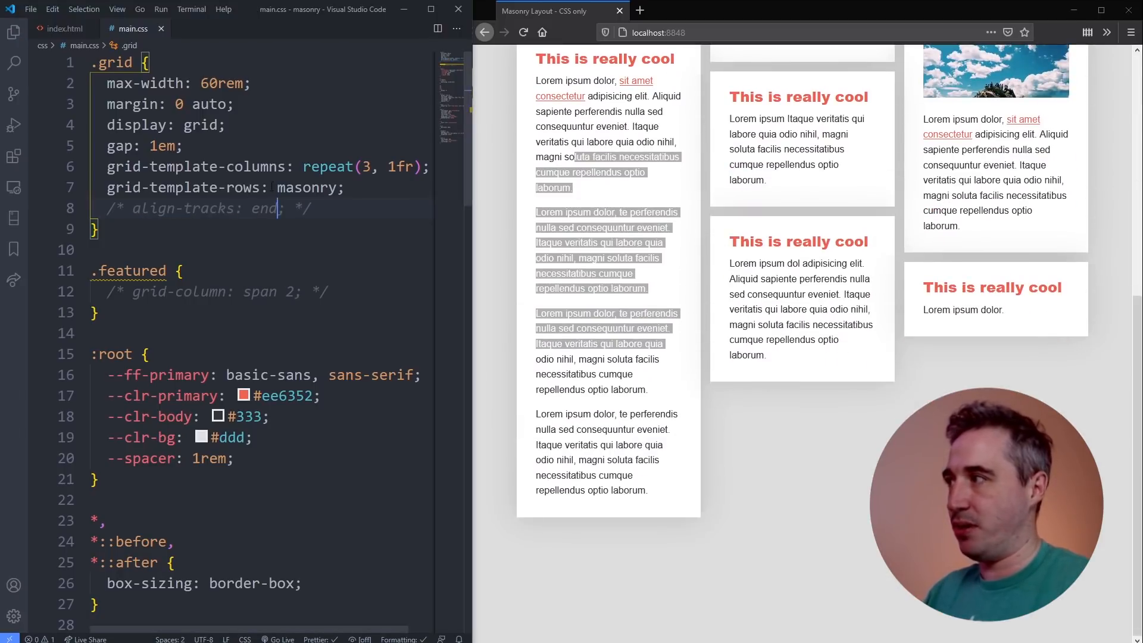
key(ctrl+slash)
key(ctrl+s)
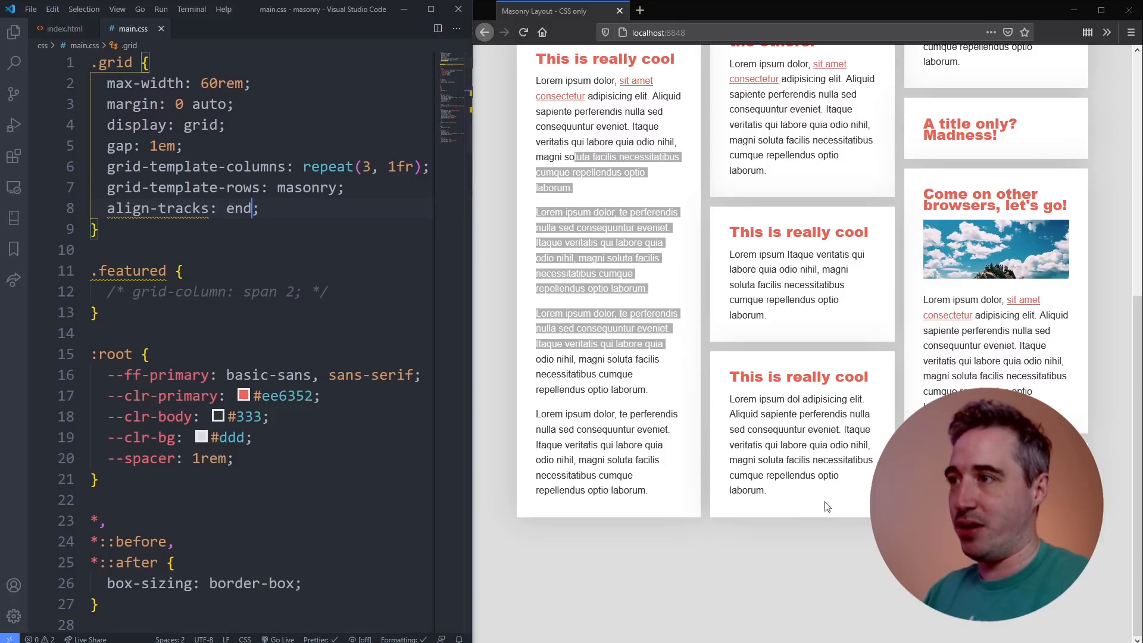
scroll(825, 507, up, 5)
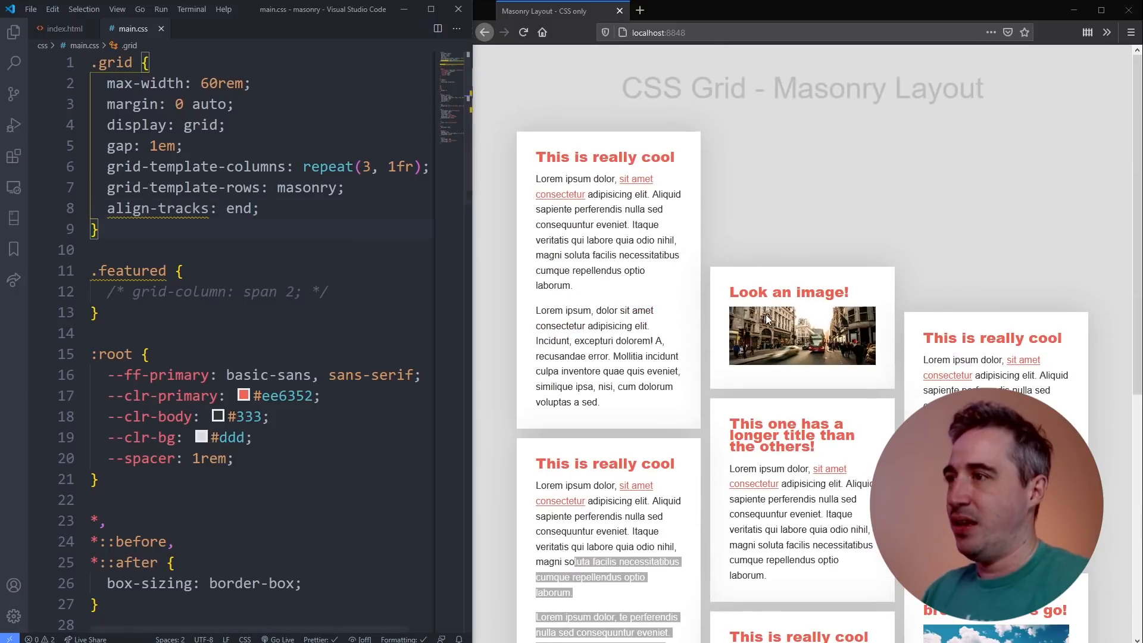
scroll(893, 301, down, 6)
scroll(892, 301, up, 1)
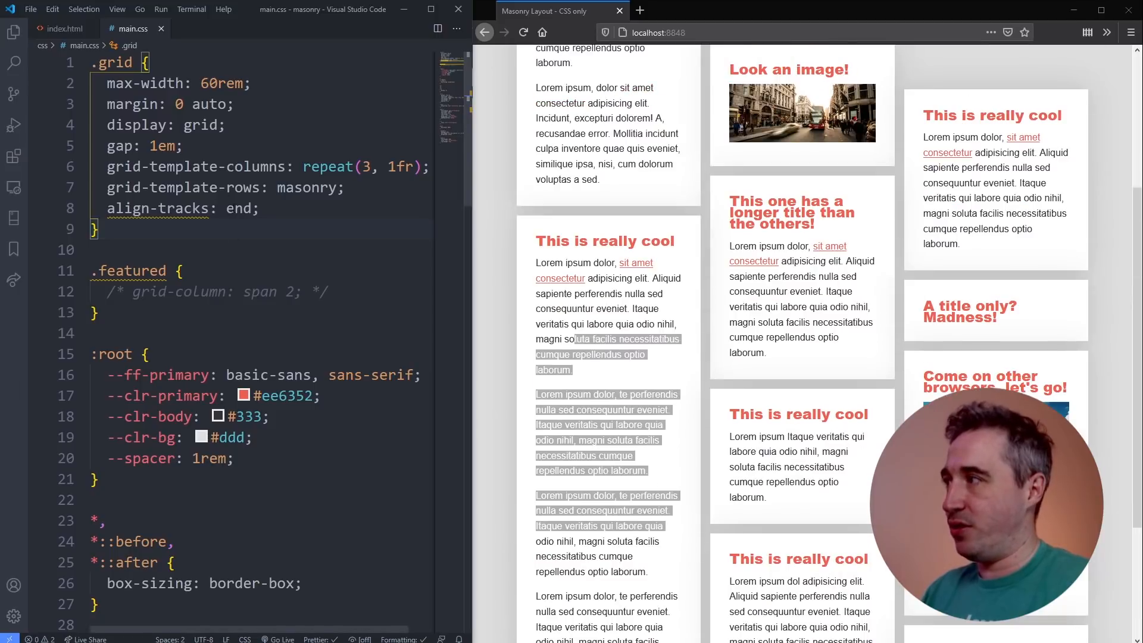
text(stretx)
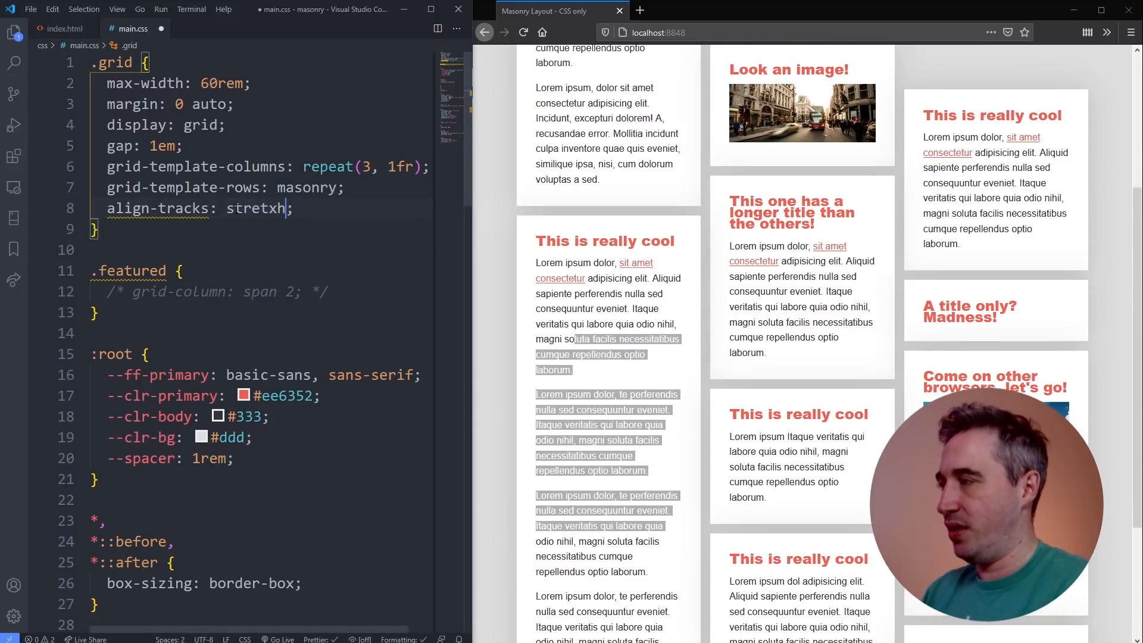
key(BackSpace)
text(ch)
key(ctrl+s)
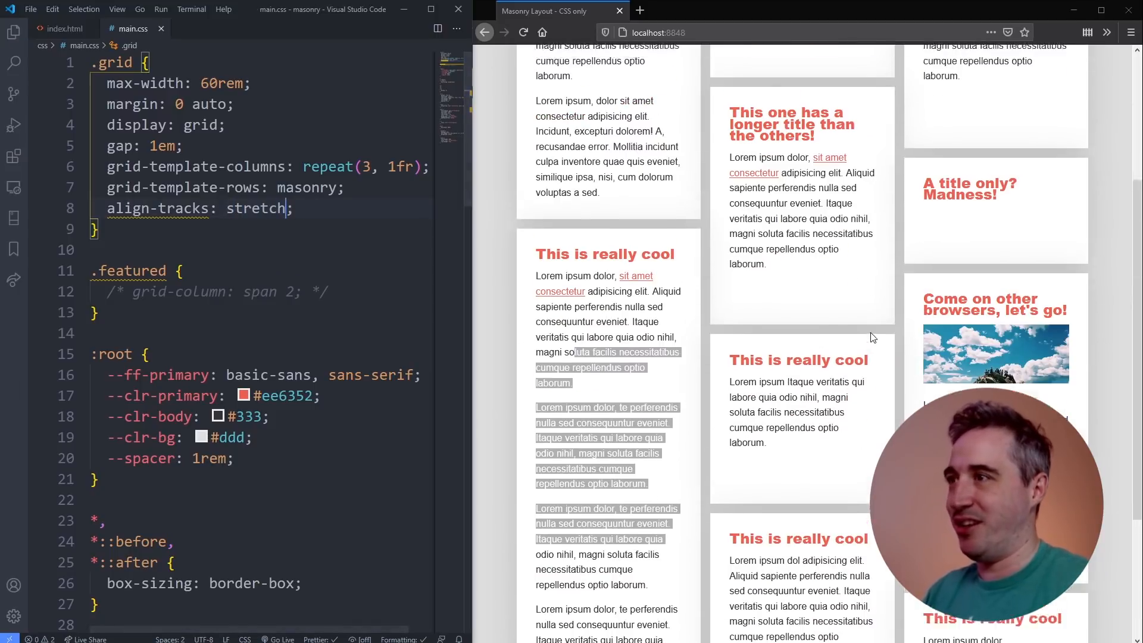
Step: Comment out align-tracks: stretch in the .grid rule and save
key(Down)
key(Down)
key(Down)
scroll(802, 331, down, 5)
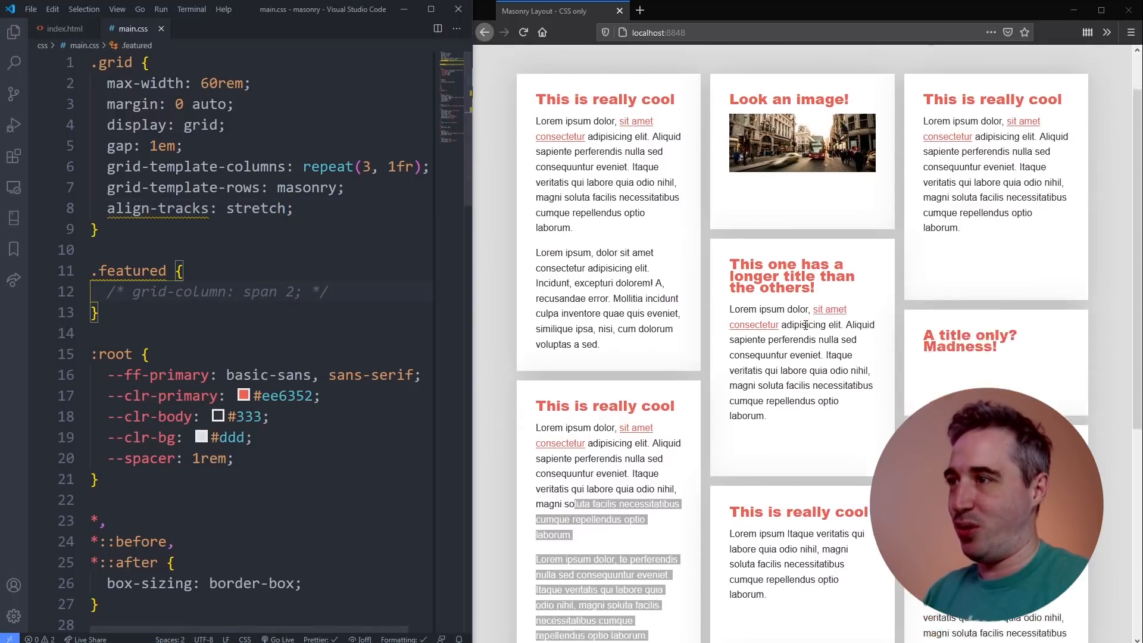
scroll(802, 331, down, 5)
scroll(804, 331, up, 1)
scroll(803, 402, down, 1)
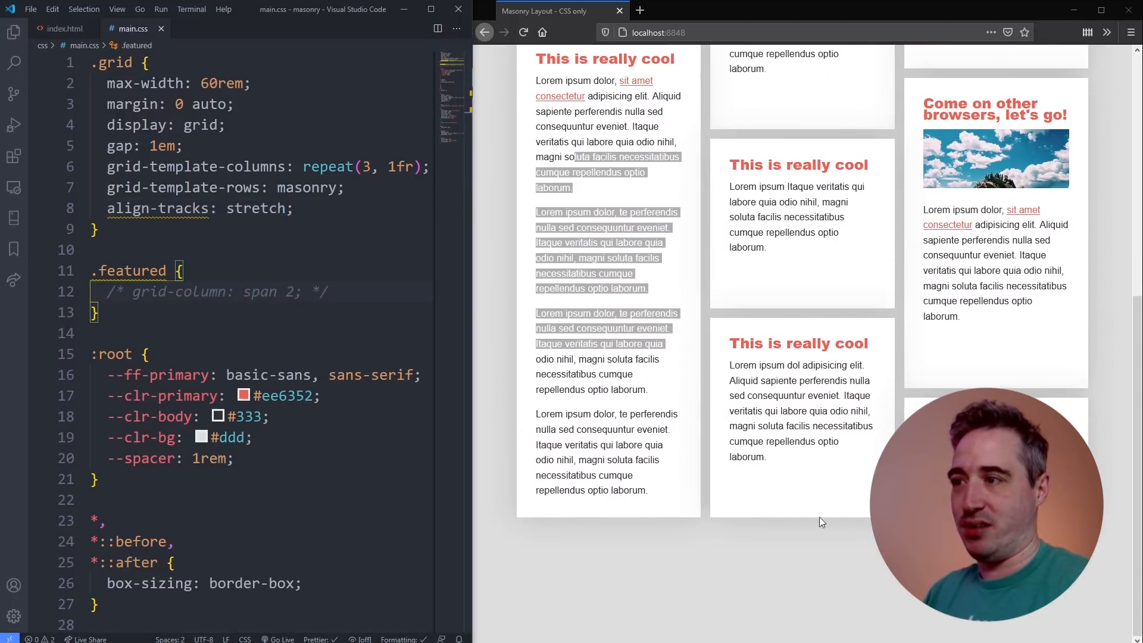
scroll(814, 509, up, 5)
scroll(697, 112, up, 3)
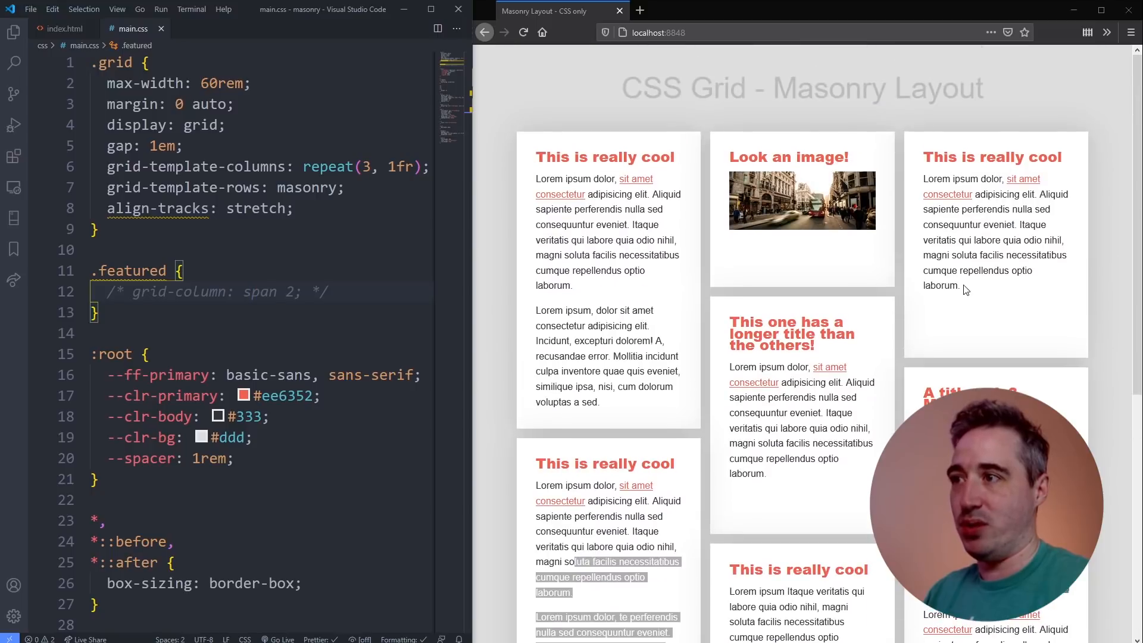
scroll(696, 112, down, 3)
scroll(803, 358, down, 3)
key(ctrl+Right)
key(ctrl+Right)
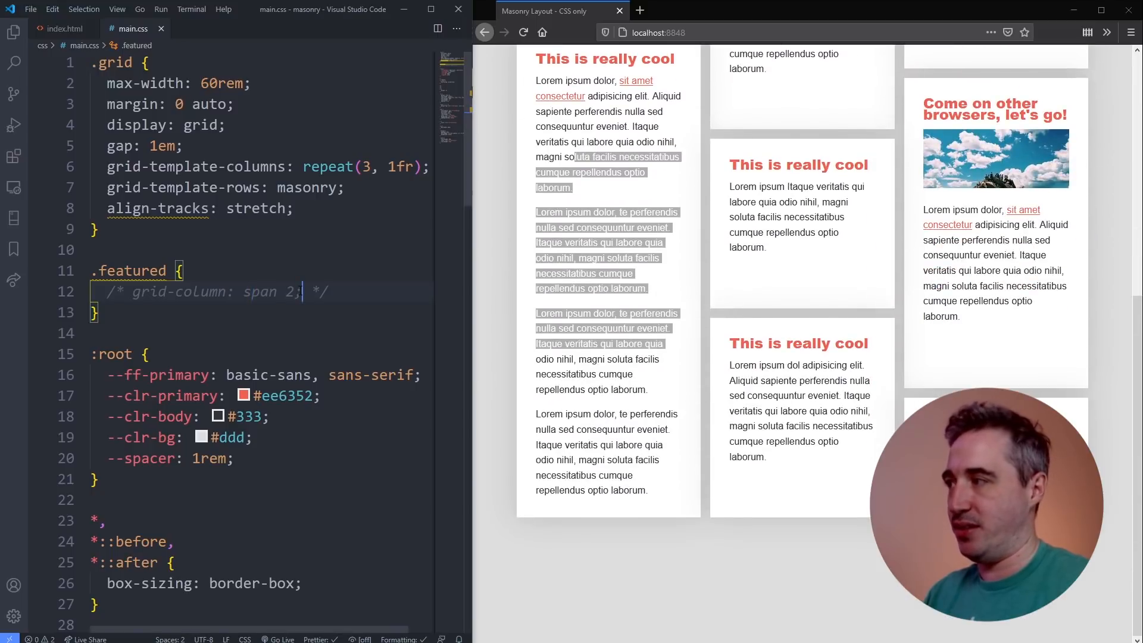
click(260, 208)
key(ctrl+slash)
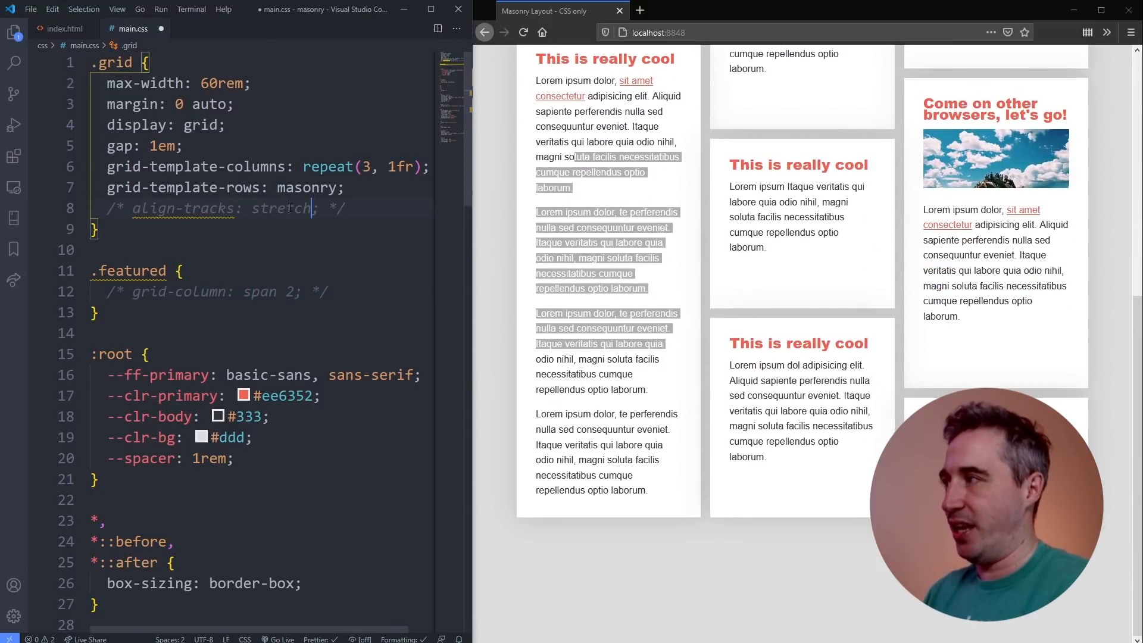
key(ctrl+s)
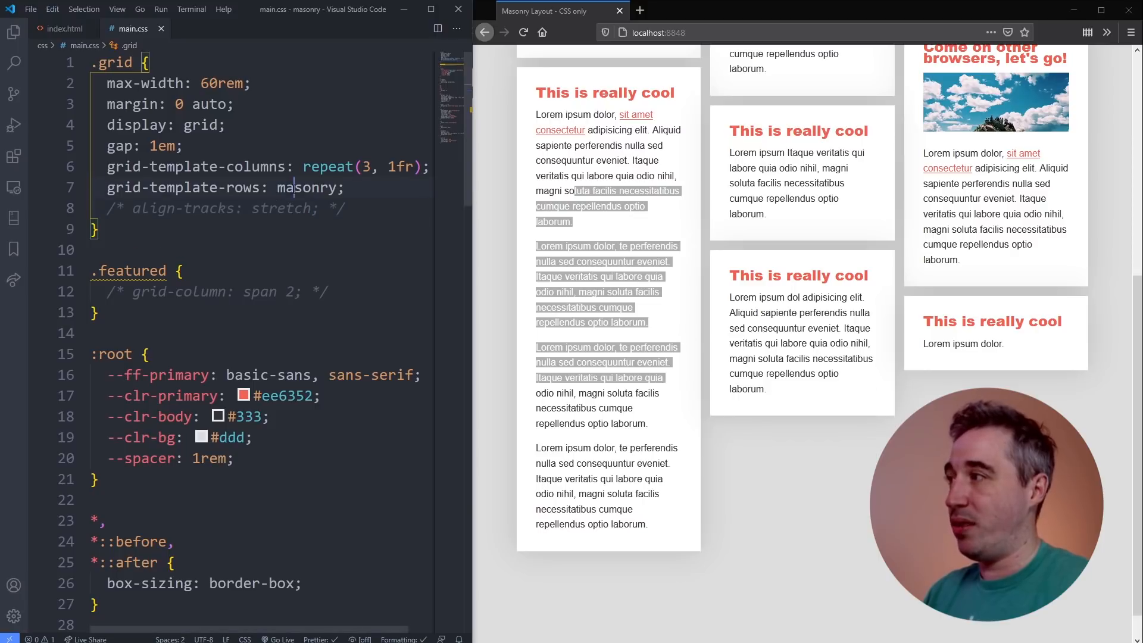
Step: Uncomment grid-column: span 2 in .featured so featured cards span two columns
double_click(306, 187)
scroll(831, 395, up, 2)
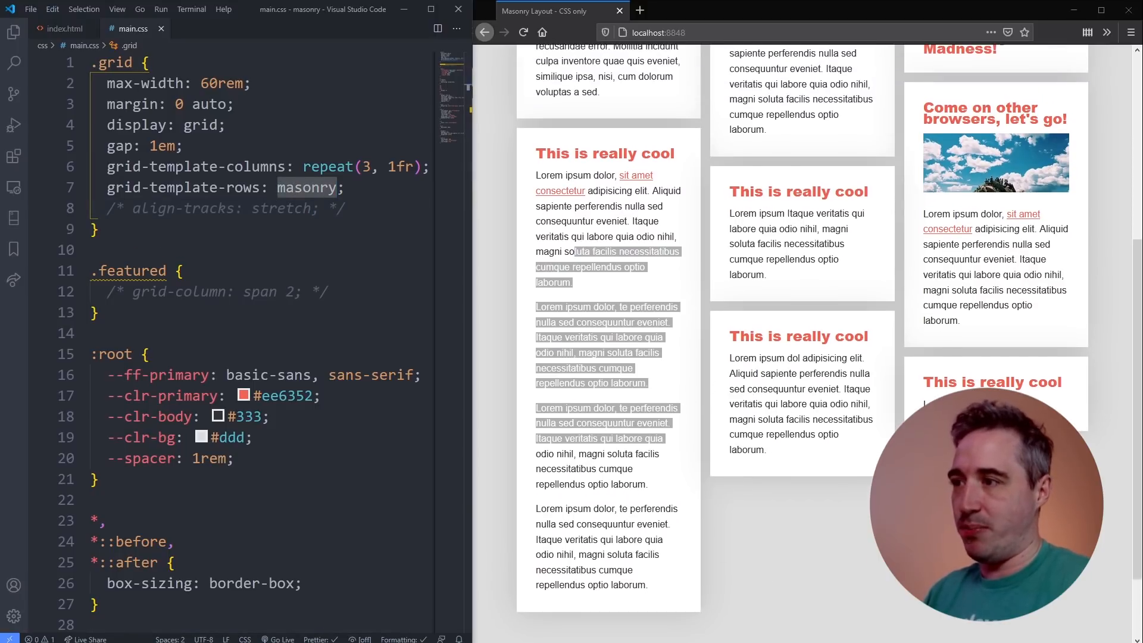
scroll(785, 357, up, 2)
scroll(785, 358, up, 3)
scroll(785, 358, down, 2)
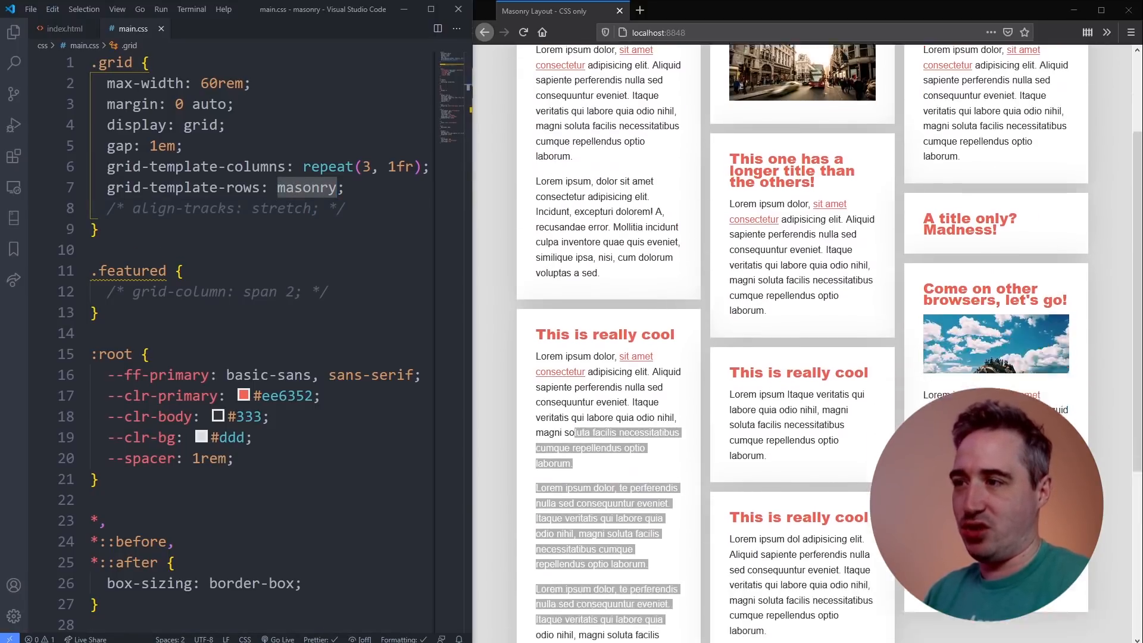
scroll(786, 357, down, 1)
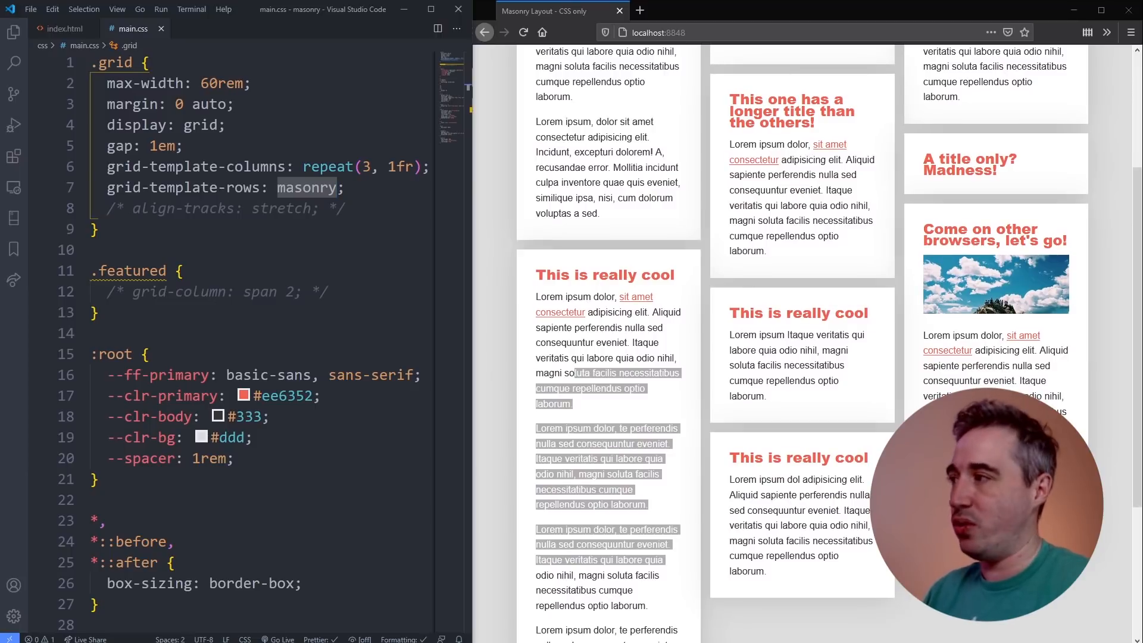
click(363, 291)
key(ctrl+slash)
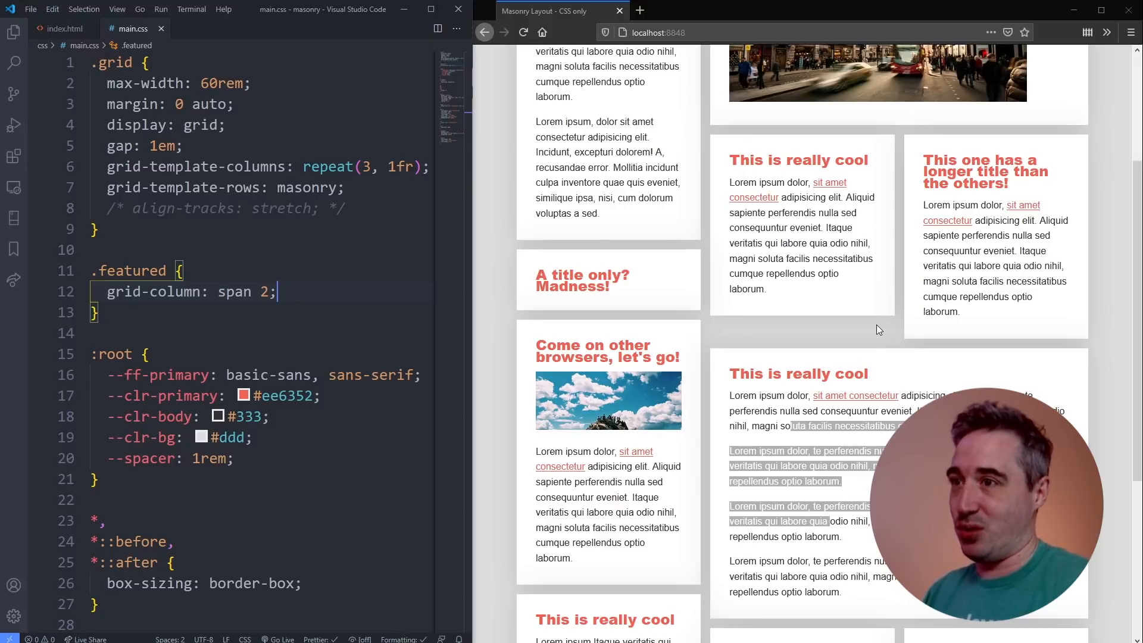
scroll(876, 324, up, 5)
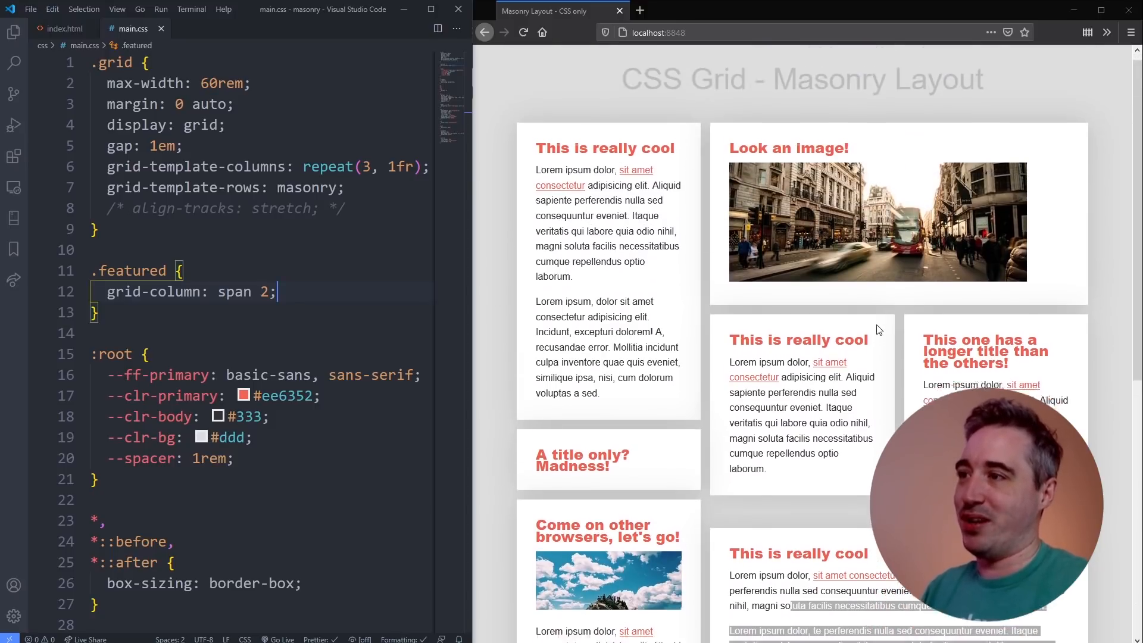
scroll(876, 328, down, 3)
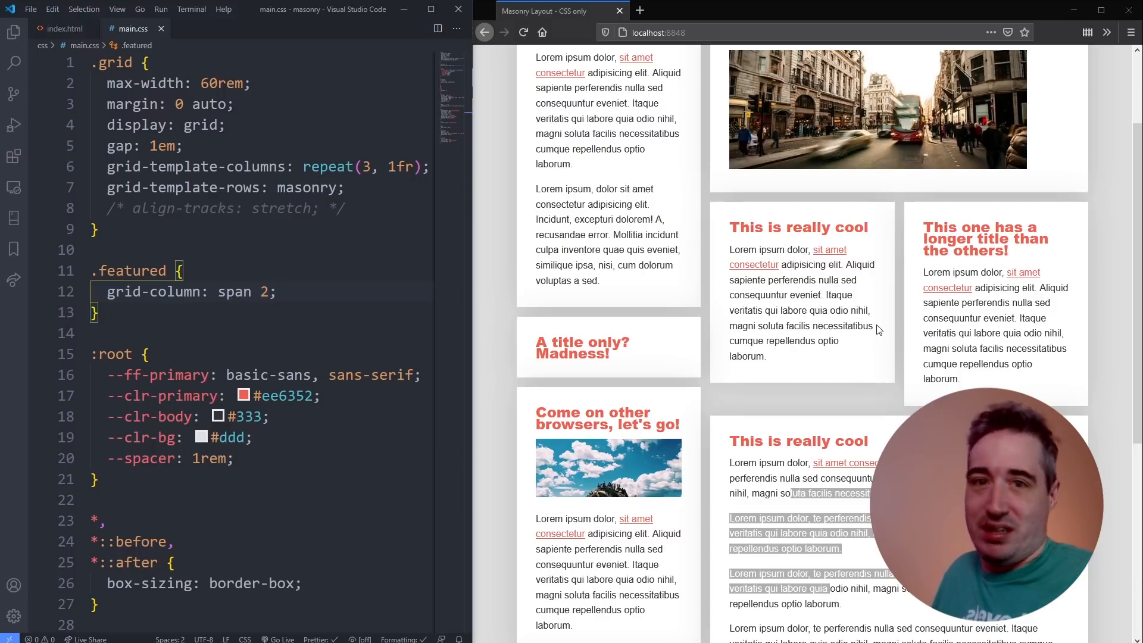
click(310, 301)
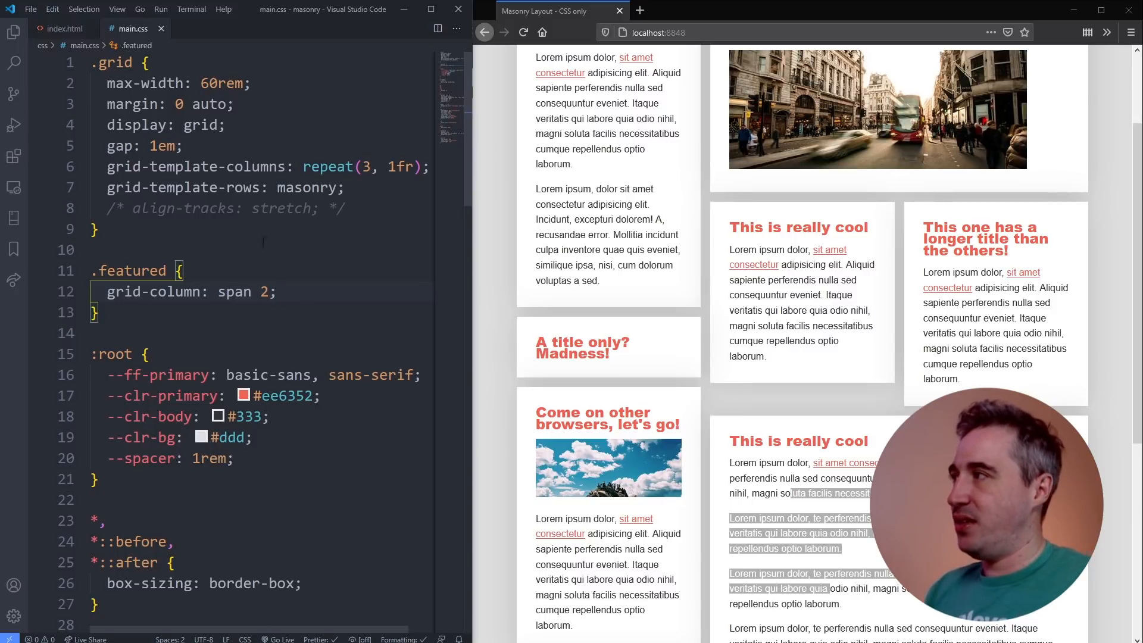
click(161, 235)
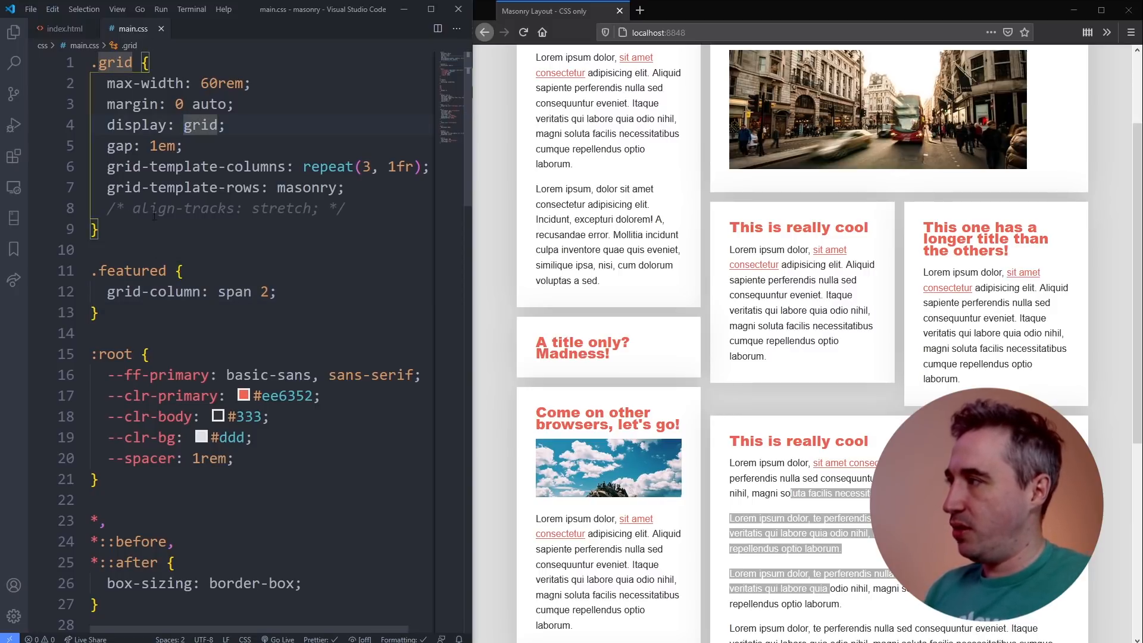
key(Return)
key(Return)
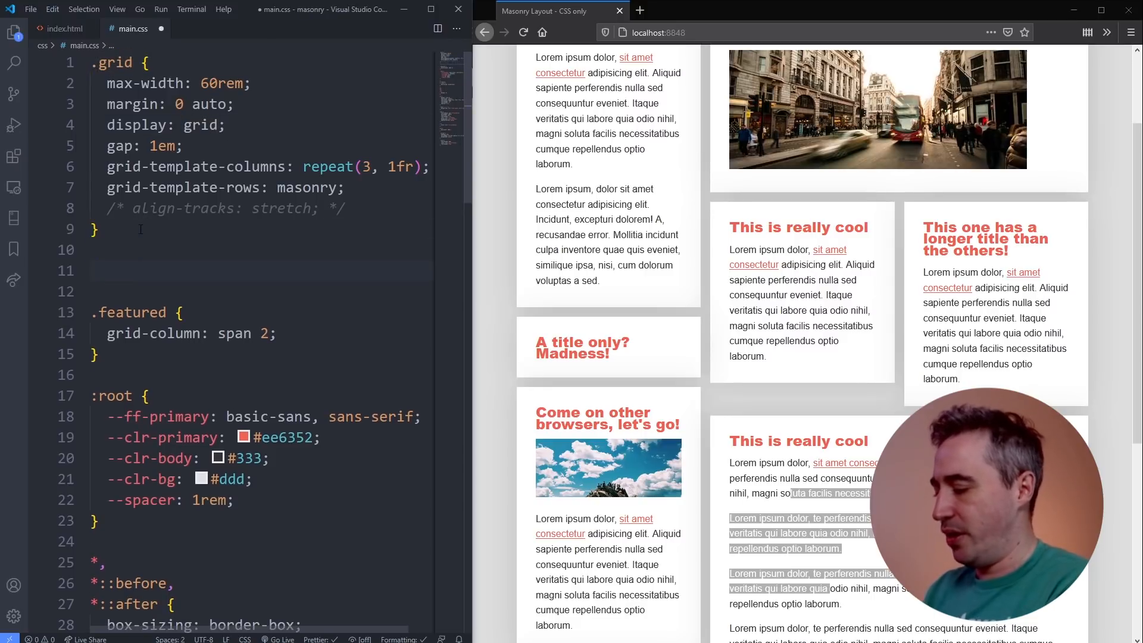
text(@su)
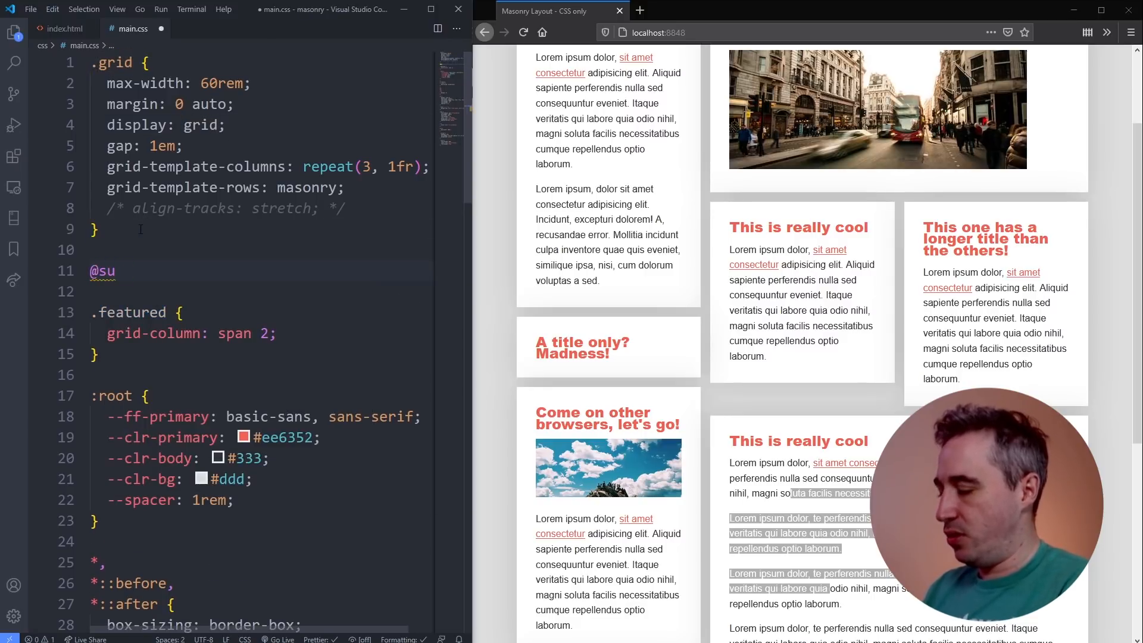
text(pports )
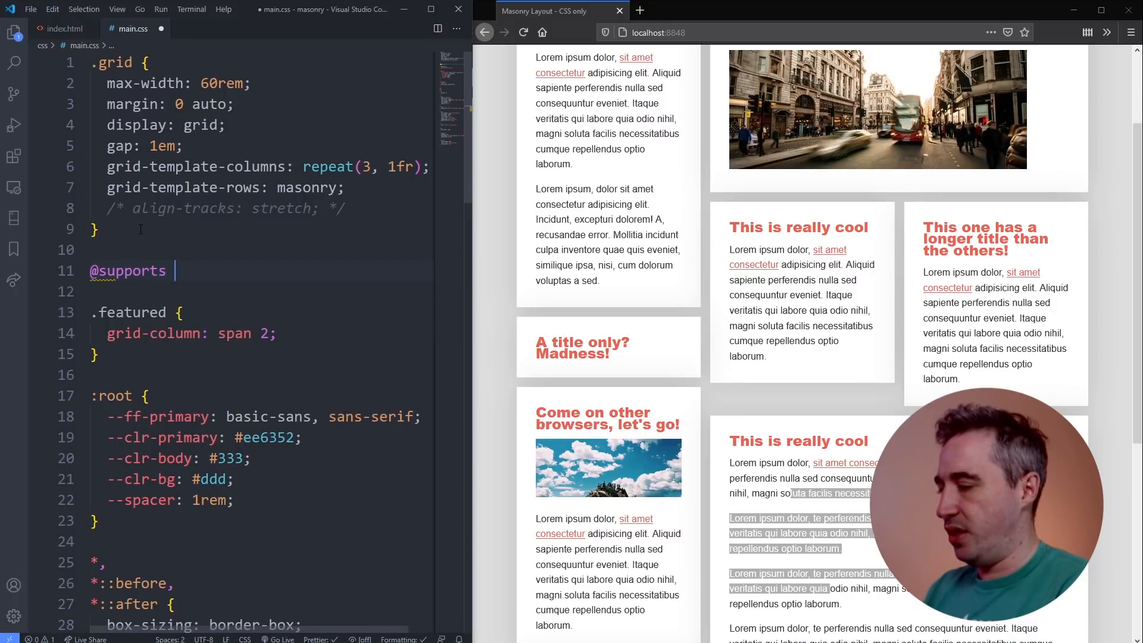
text({)
key(Return)
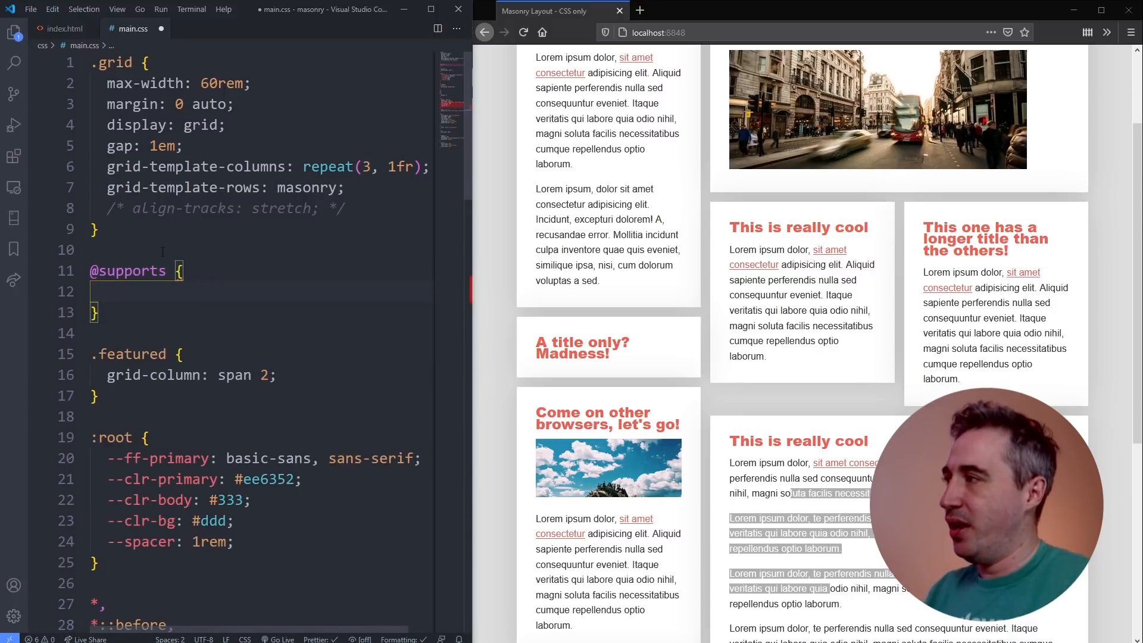
text(()
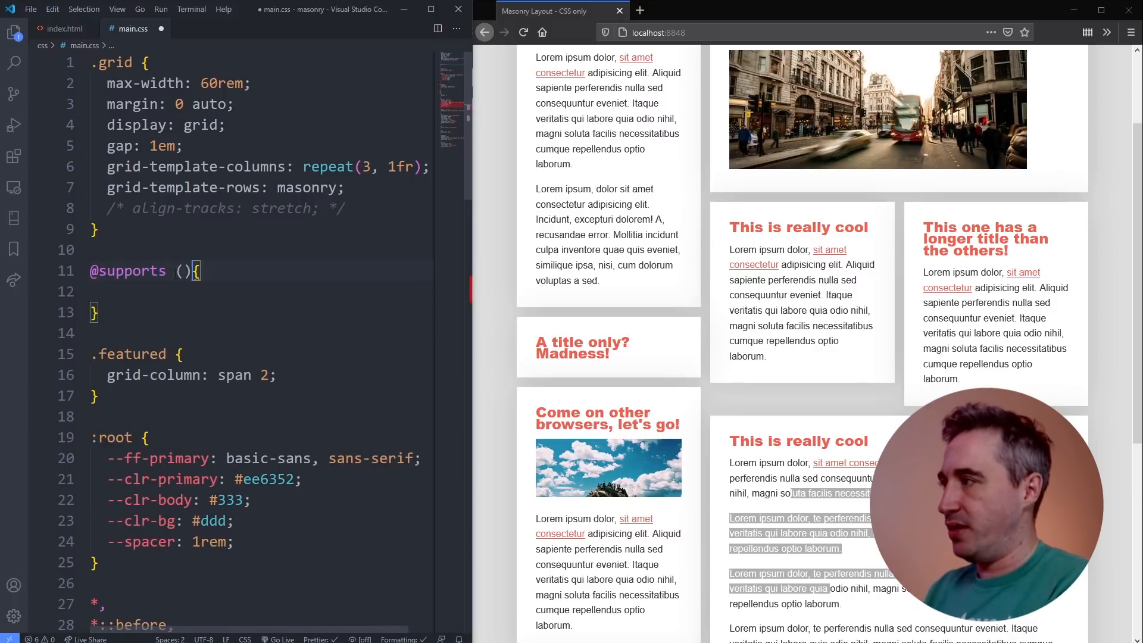
key(Left)
key(Left)
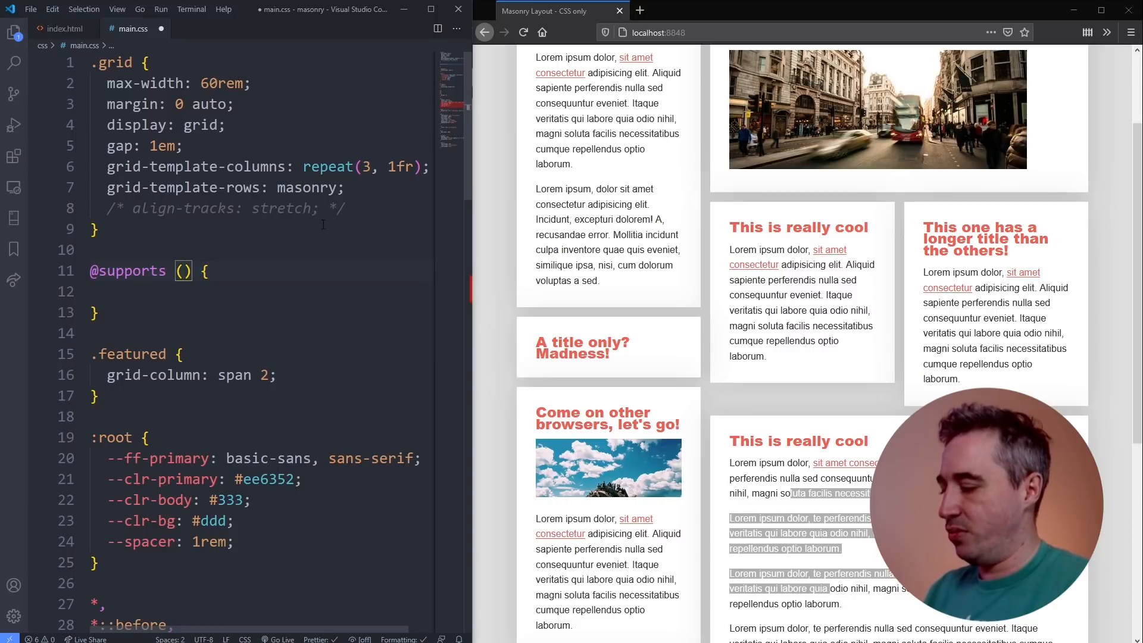
text(g)
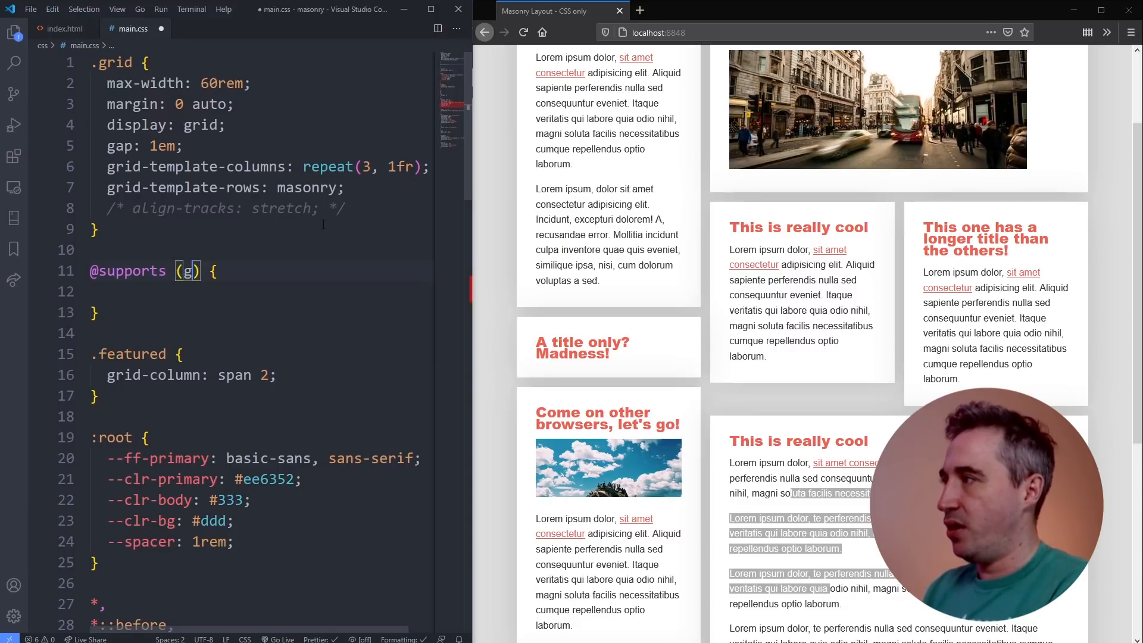
text(rid)
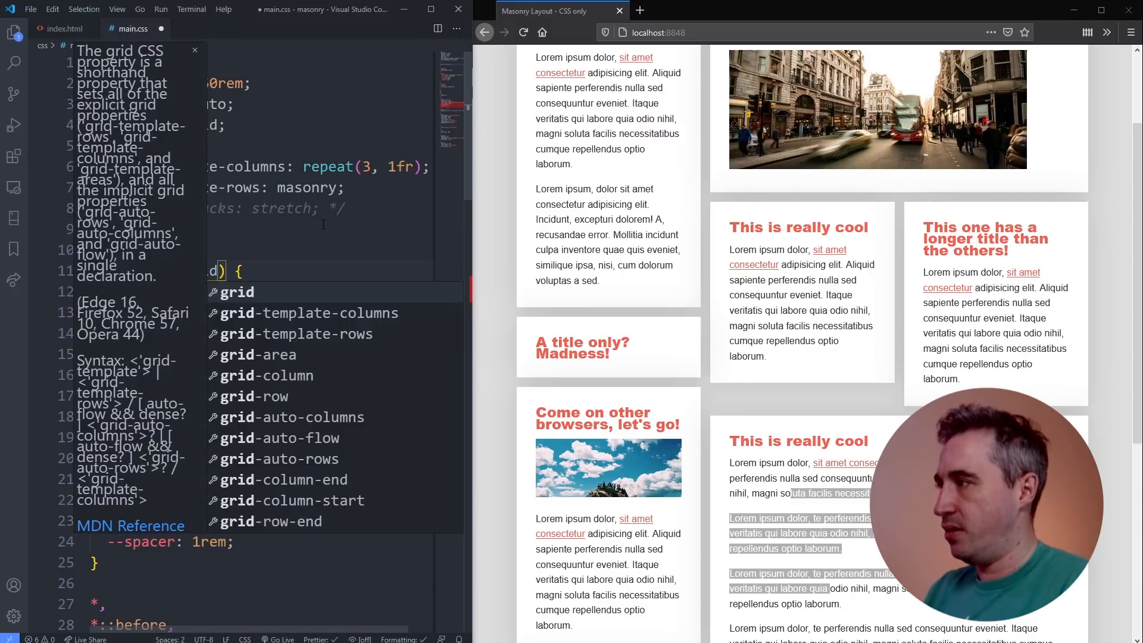
key(Down)
key(Down)
key(Return)
text(ma)
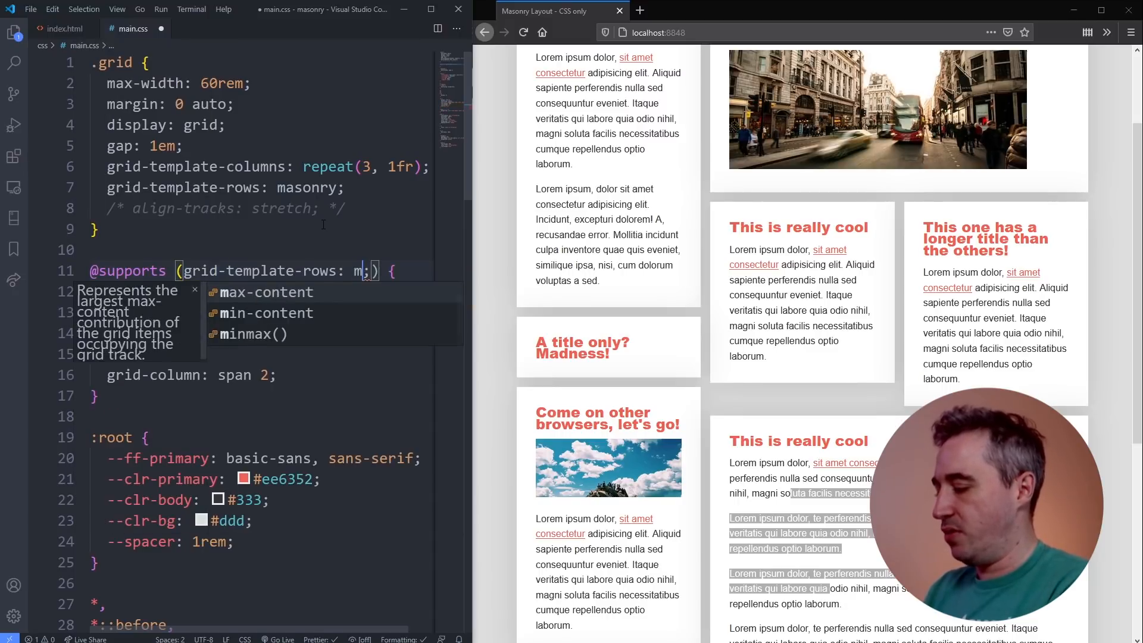
text(sonry)
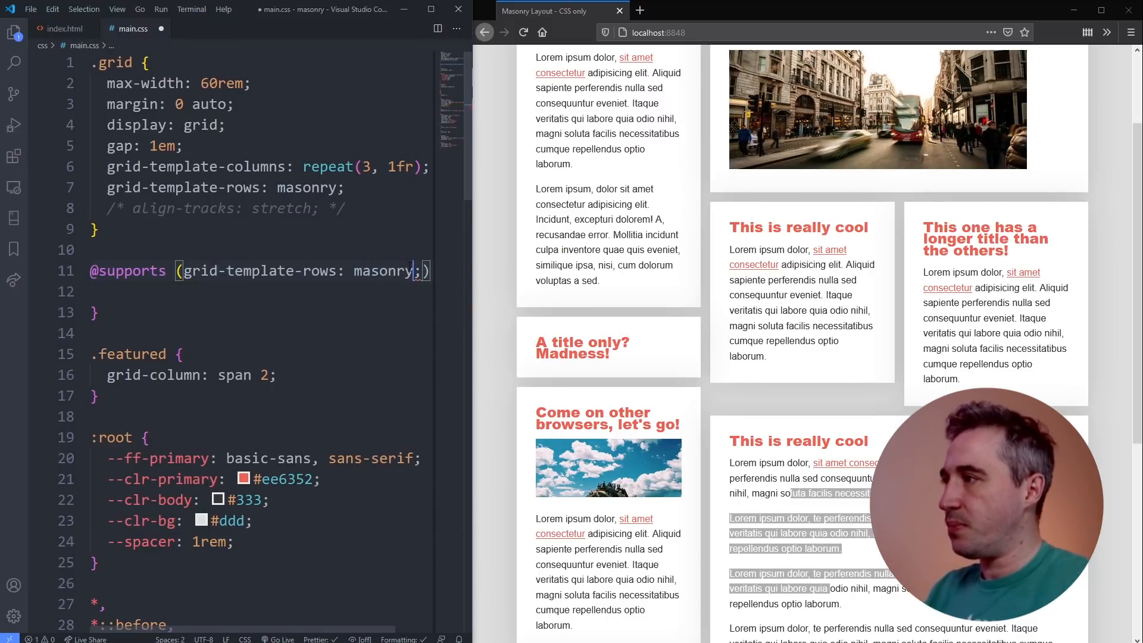
key(Delete)
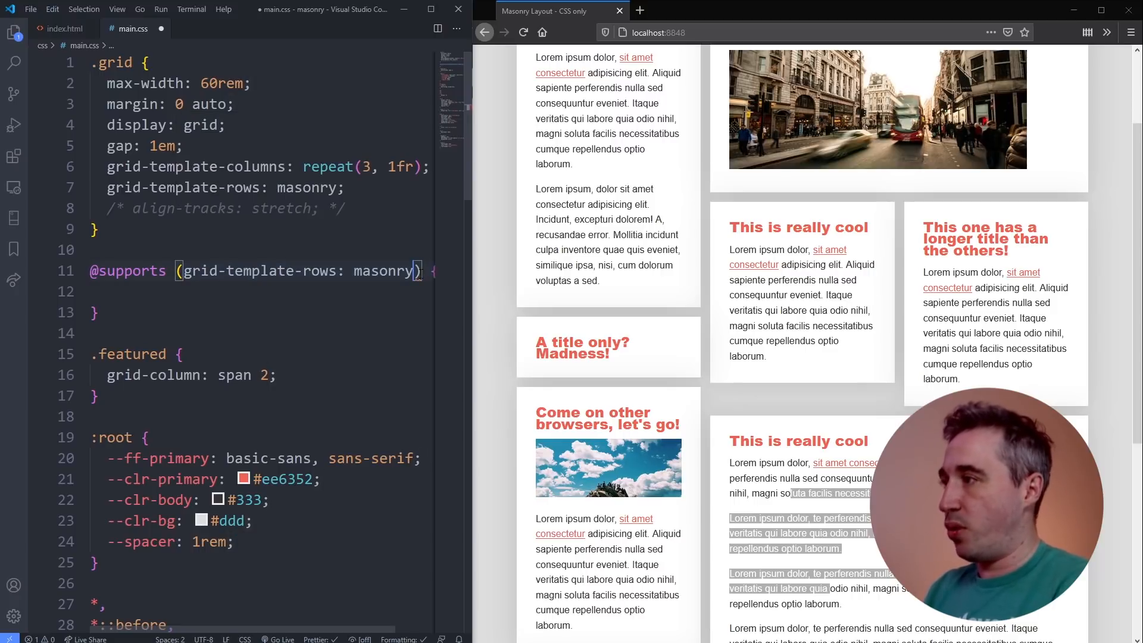
key(Down)
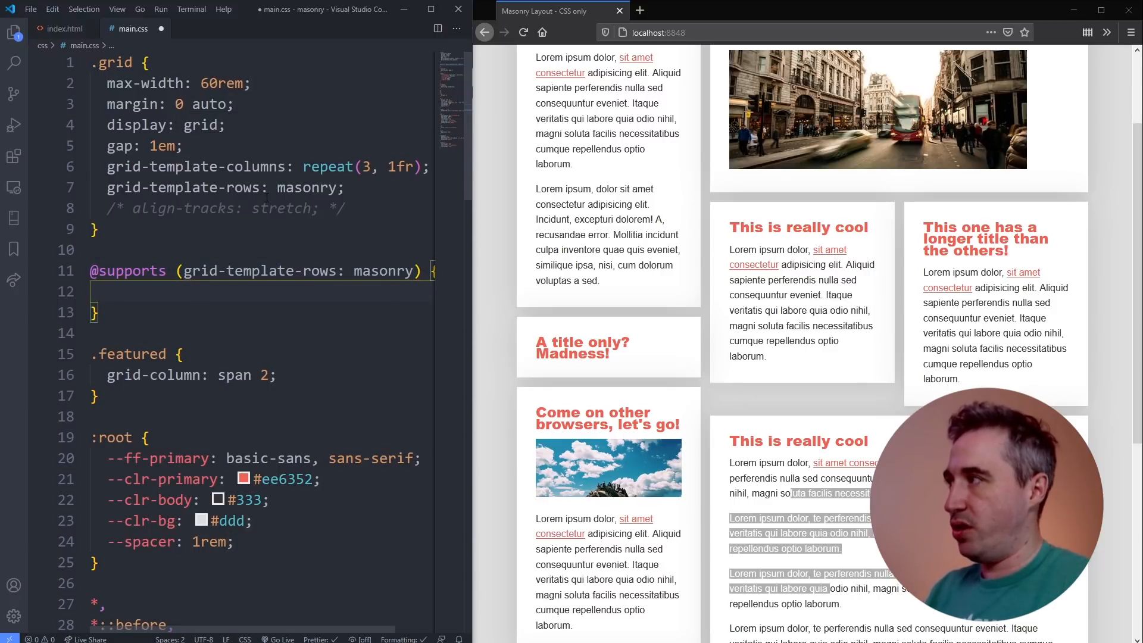
drag(90, 61, 100, 230)
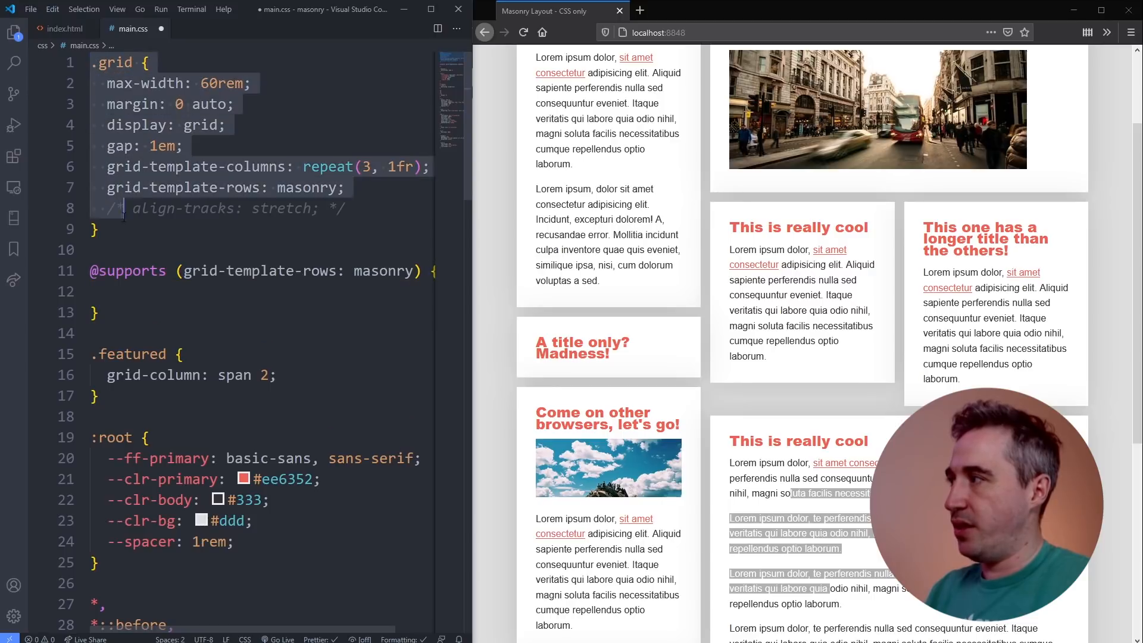
key(ctrl+c)
click(141, 286)
key(ctrl+v)
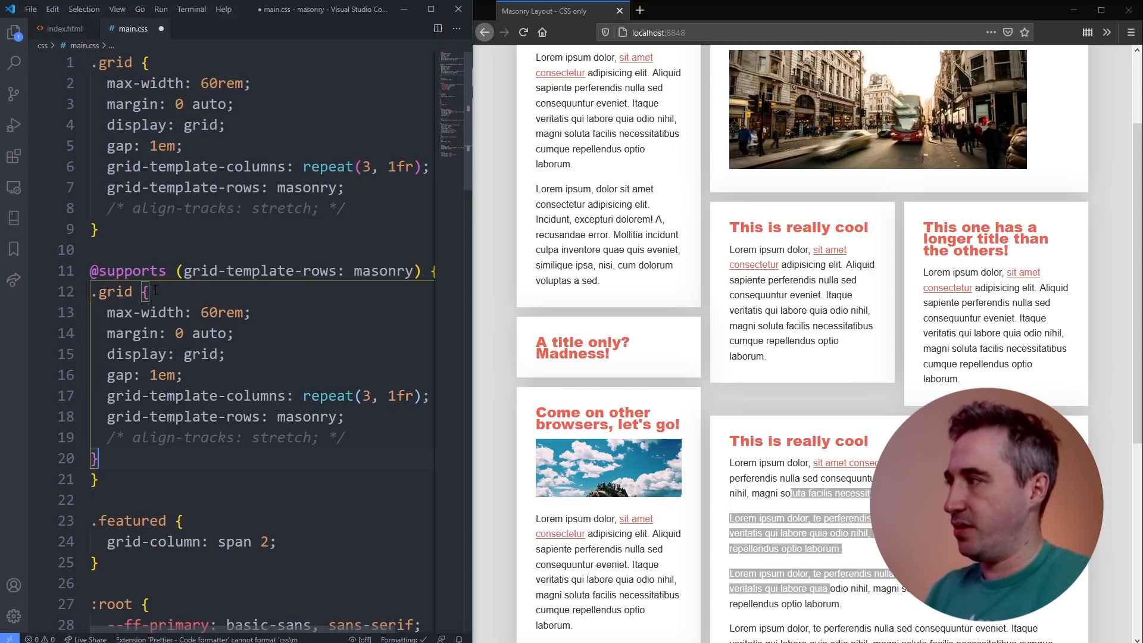
drag(92, 291, 100, 457)
key(Tab)
click(309, 416)
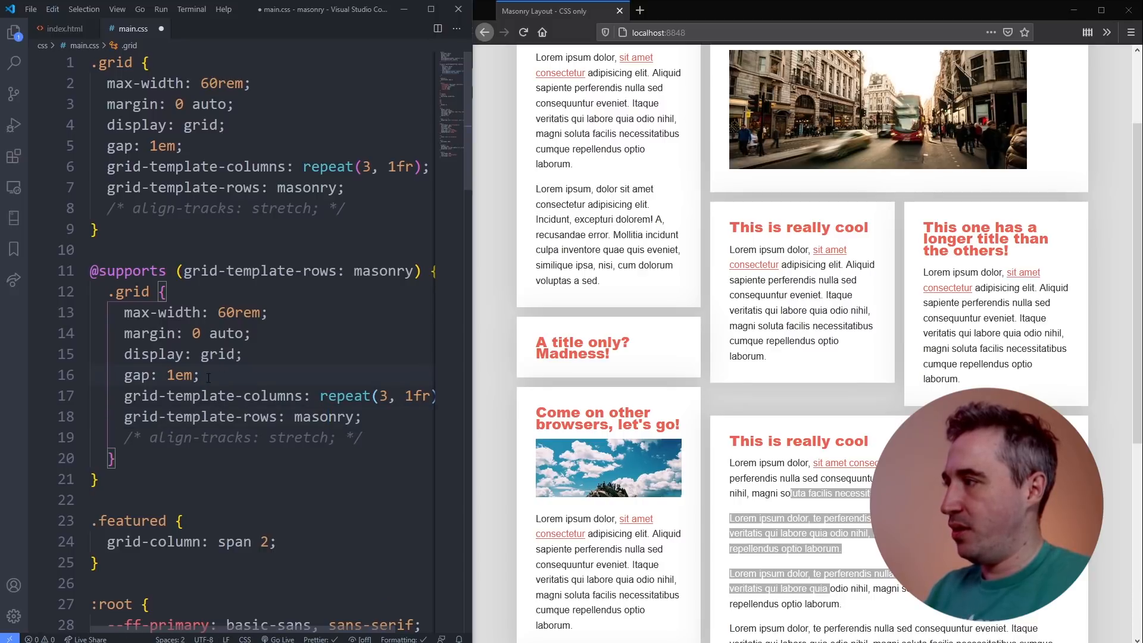
drag(203, 375, 89, 358)
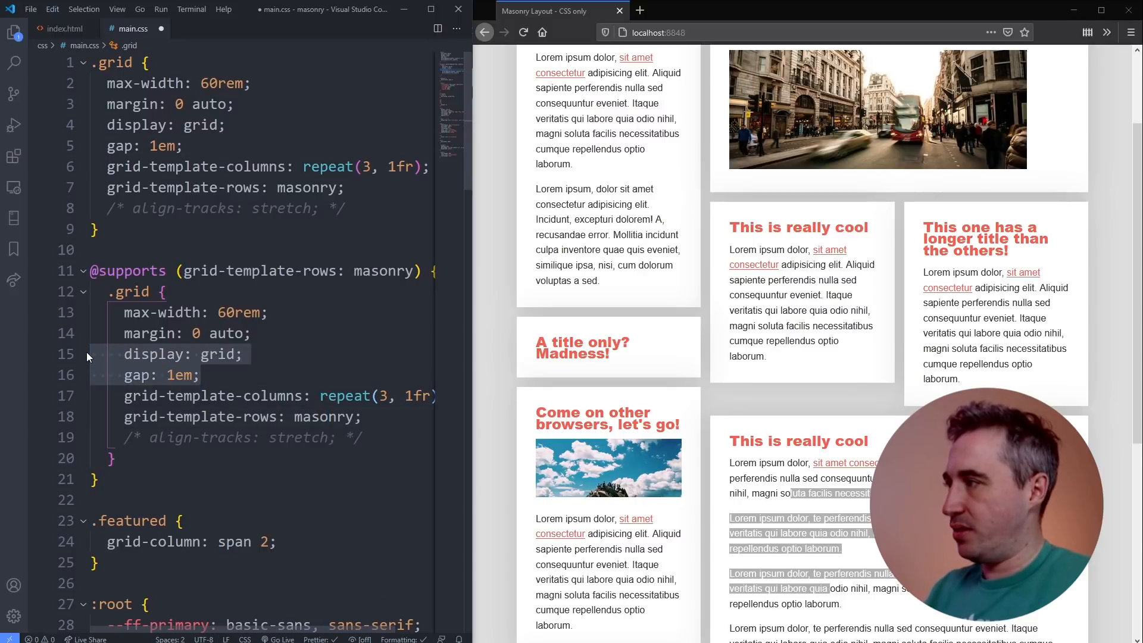
click(164, 354)
triple_click(144, 375)
key(BackSpace)
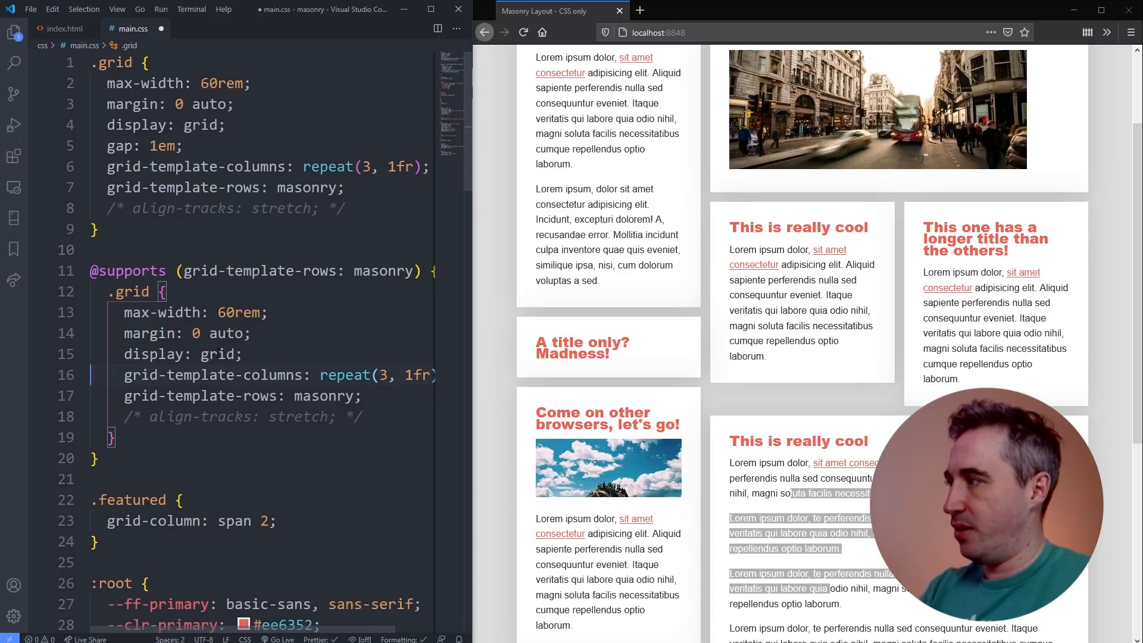
drag(65, 334, 65, 313)
key(BackSpace)
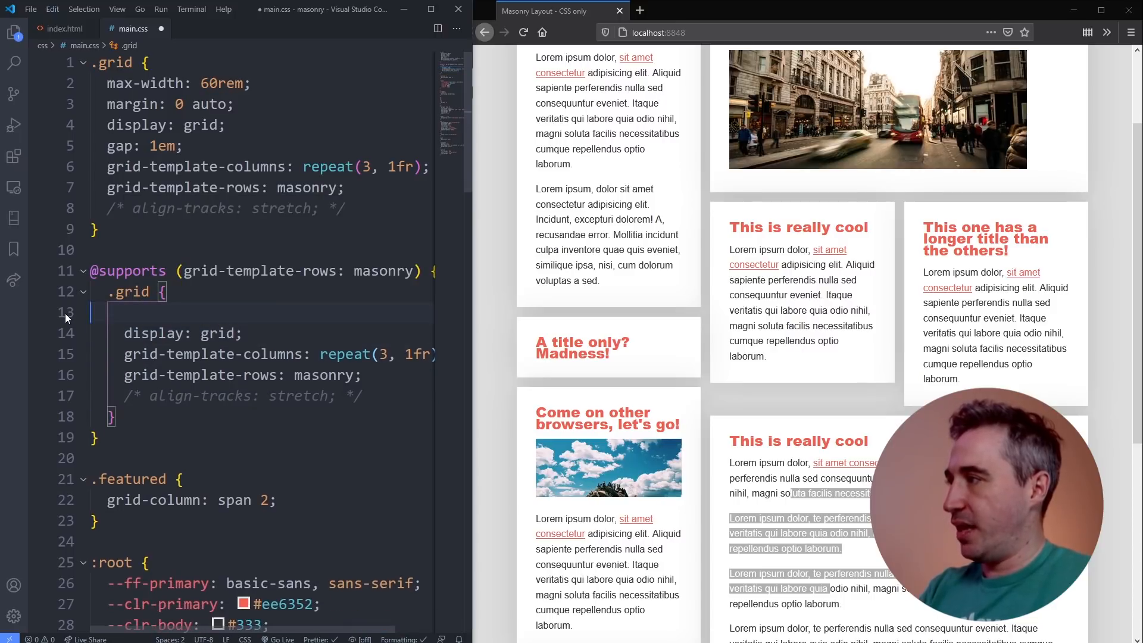
key(BackSpace)
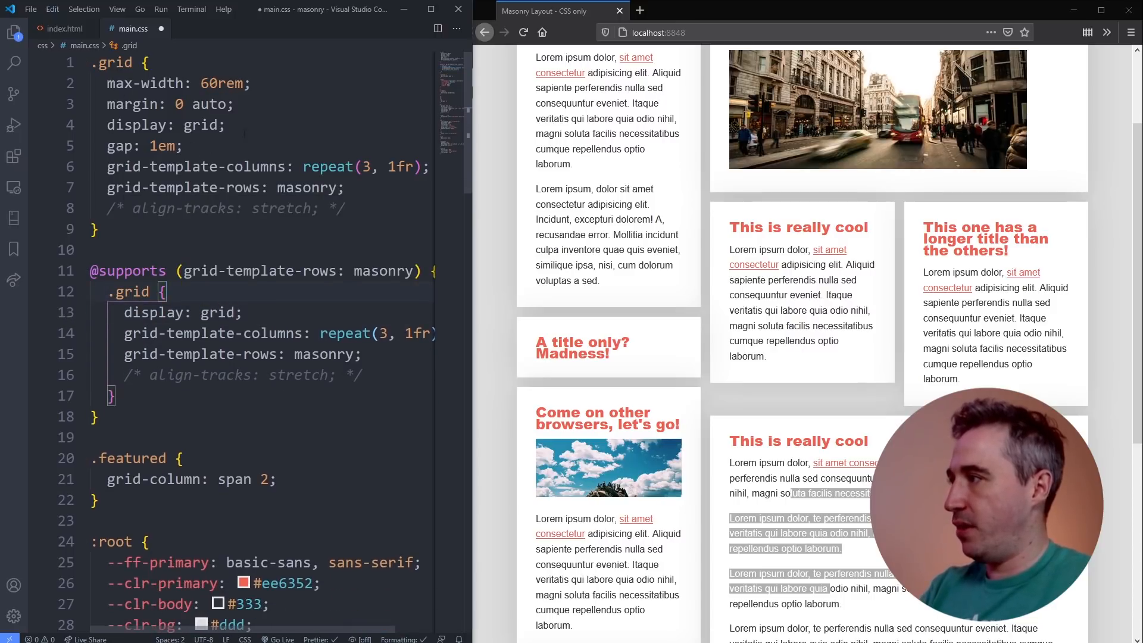
Step: Remove display: grid and the grid-template lines from the base .grid rule and save
click(238, 125)
key(shift+Home)
key(BackSpace)
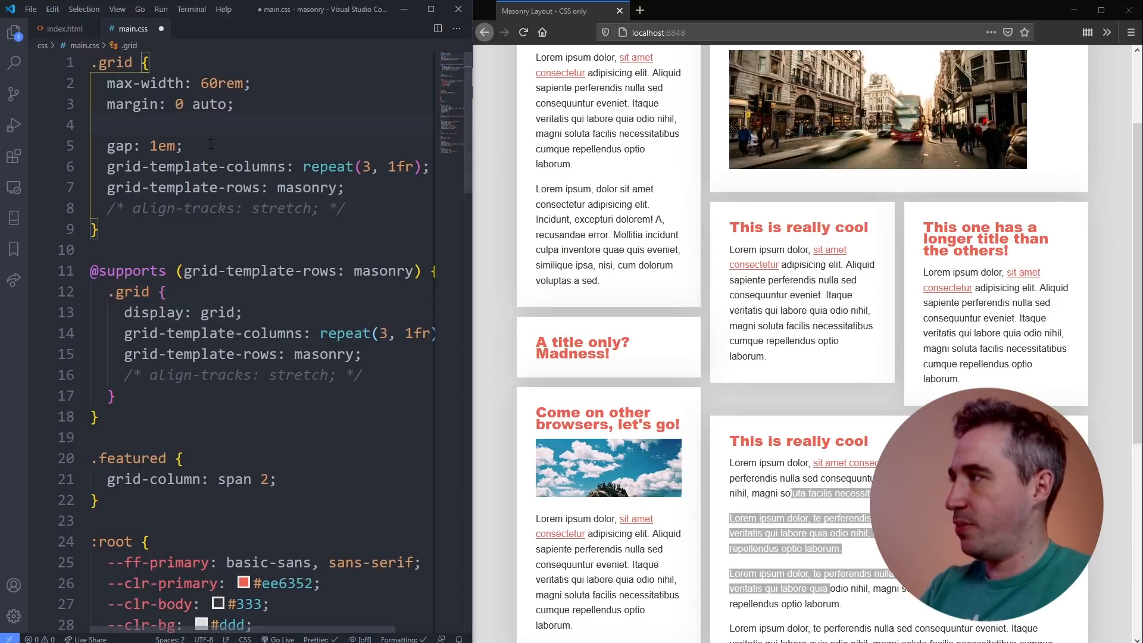
key(BackSpace)
drag(380, 186, 91, 146)
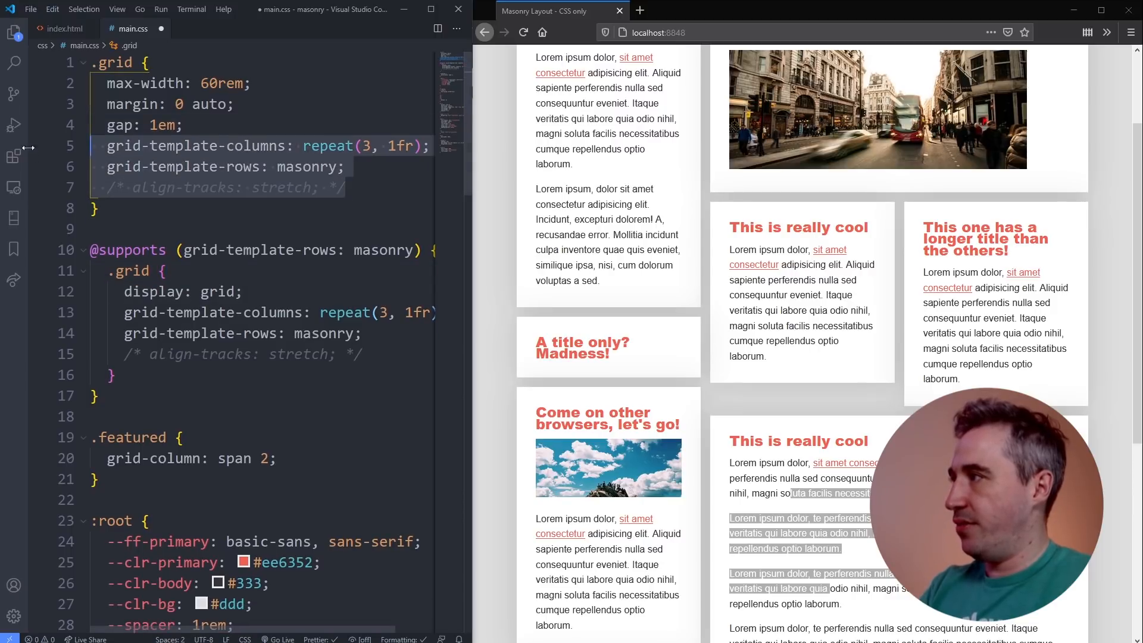
key(BackSpace)
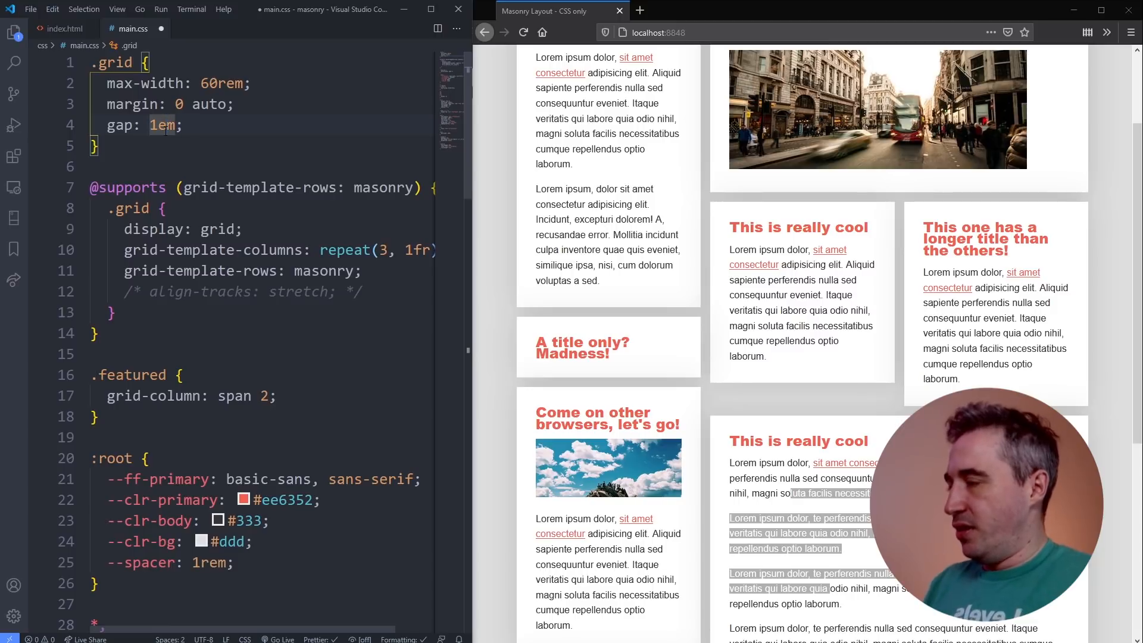
key(ctrl+s)
click(306, 229)
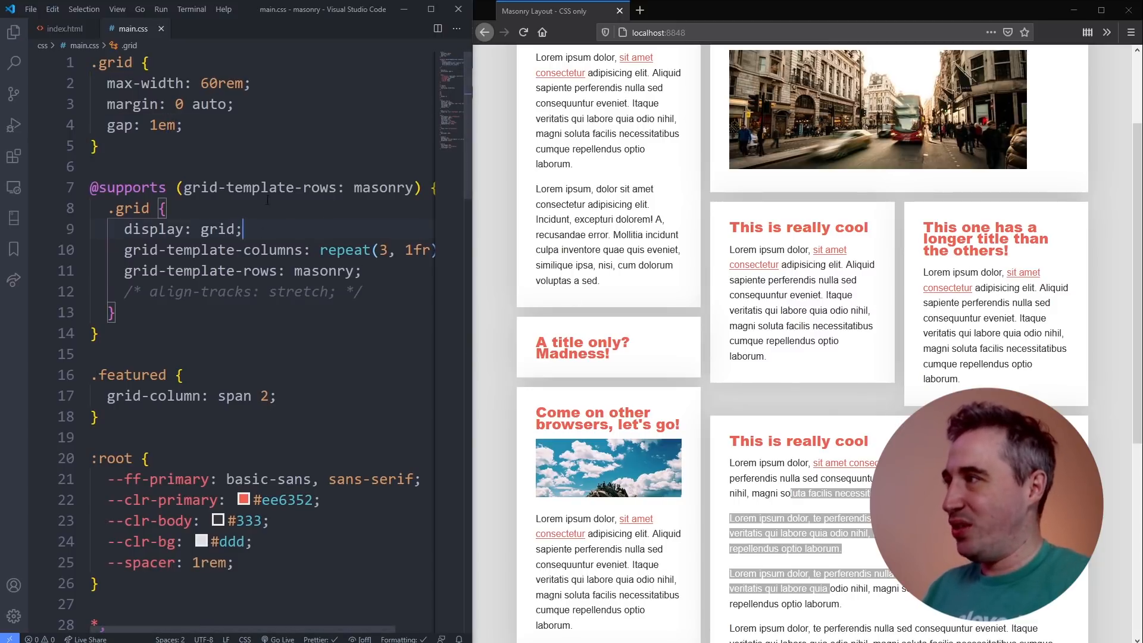
drag(271, 187, 333, 293)
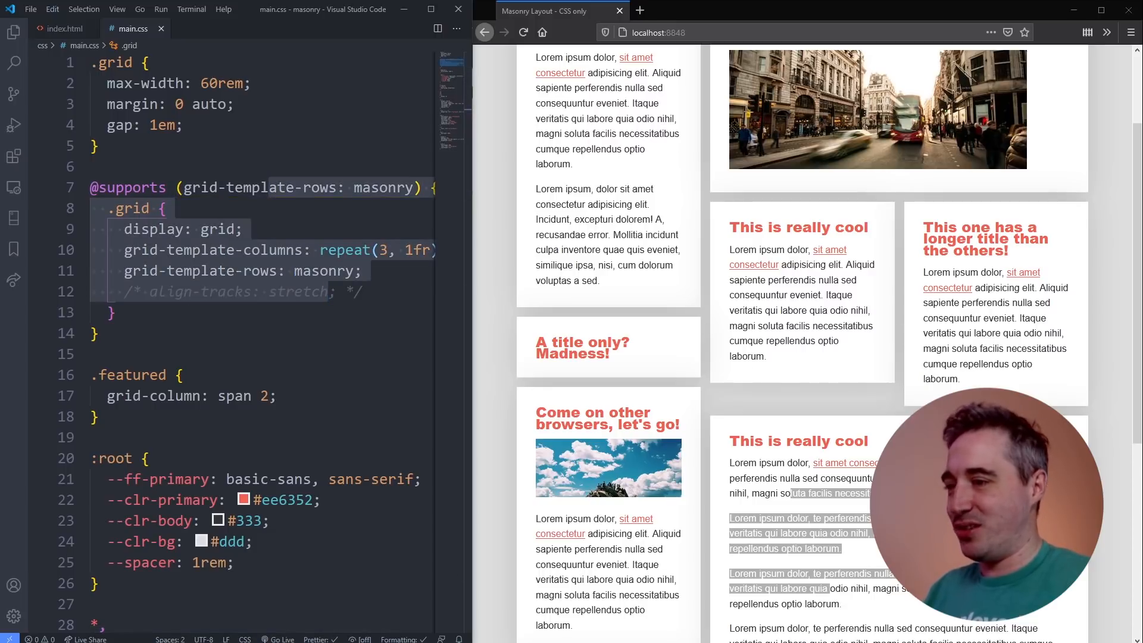
Step: Snap Chrome to the right half beside VS Code, showing cards in one full-width column
key(alt+Tab)
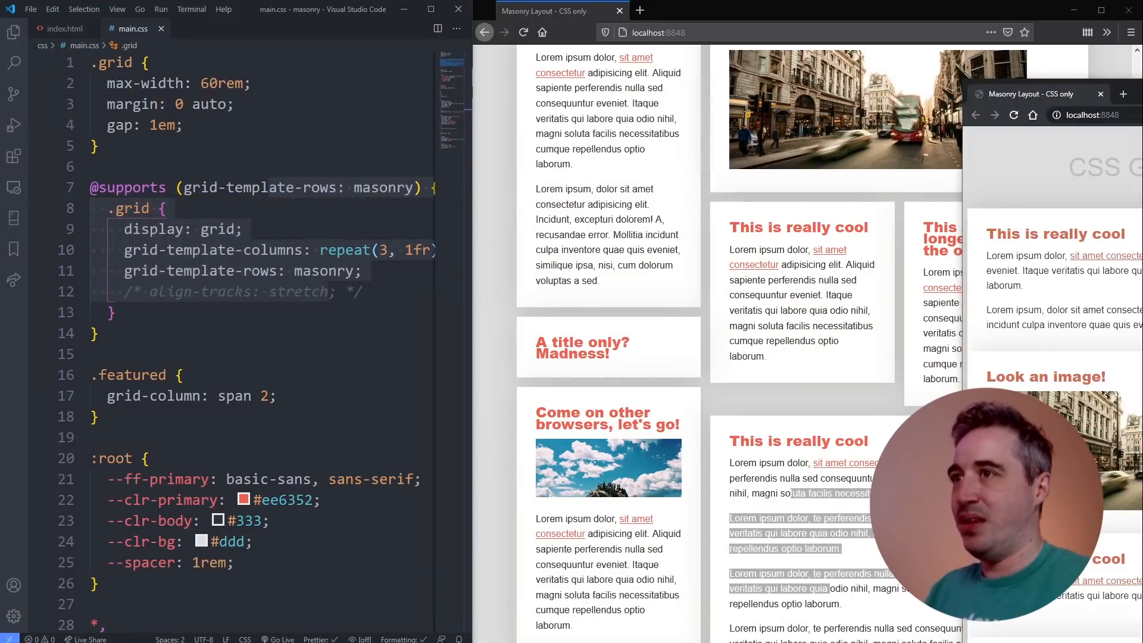
drag(1054, 94, 781, 116)
click(232, 322)
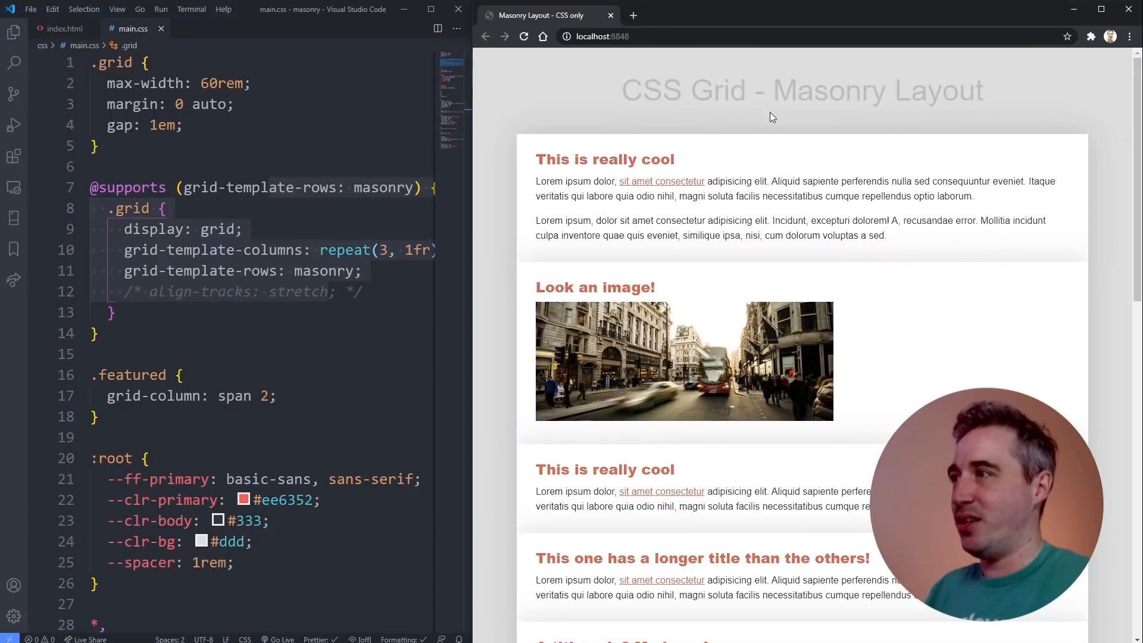
scroll(752, 140, down, 5)
scroll(752, 141, up, 5)
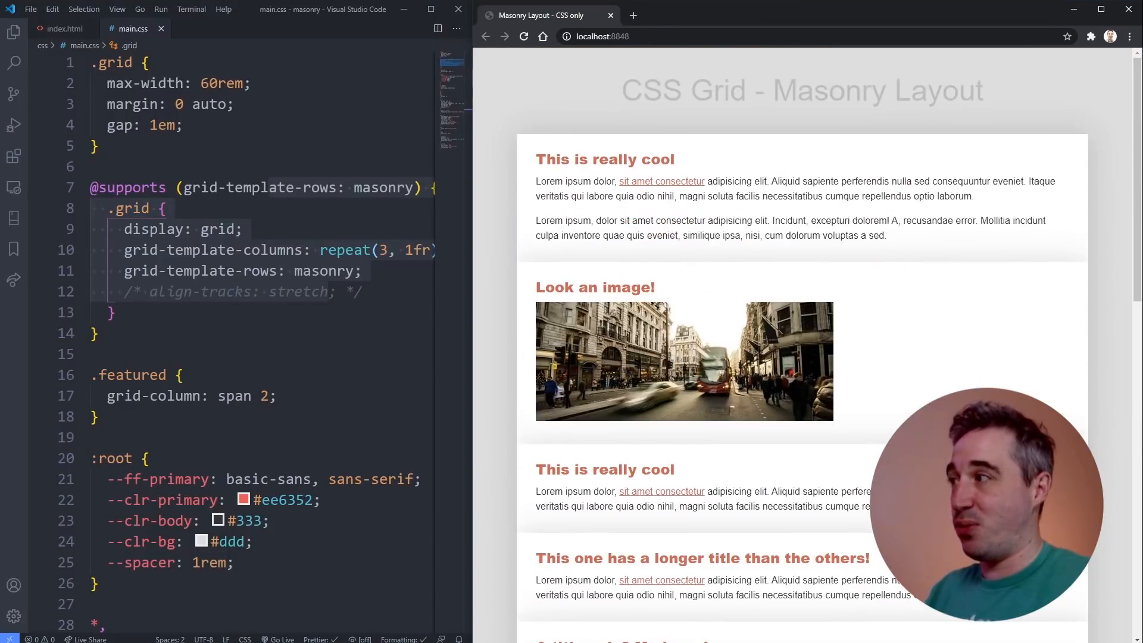
click(283, 111)
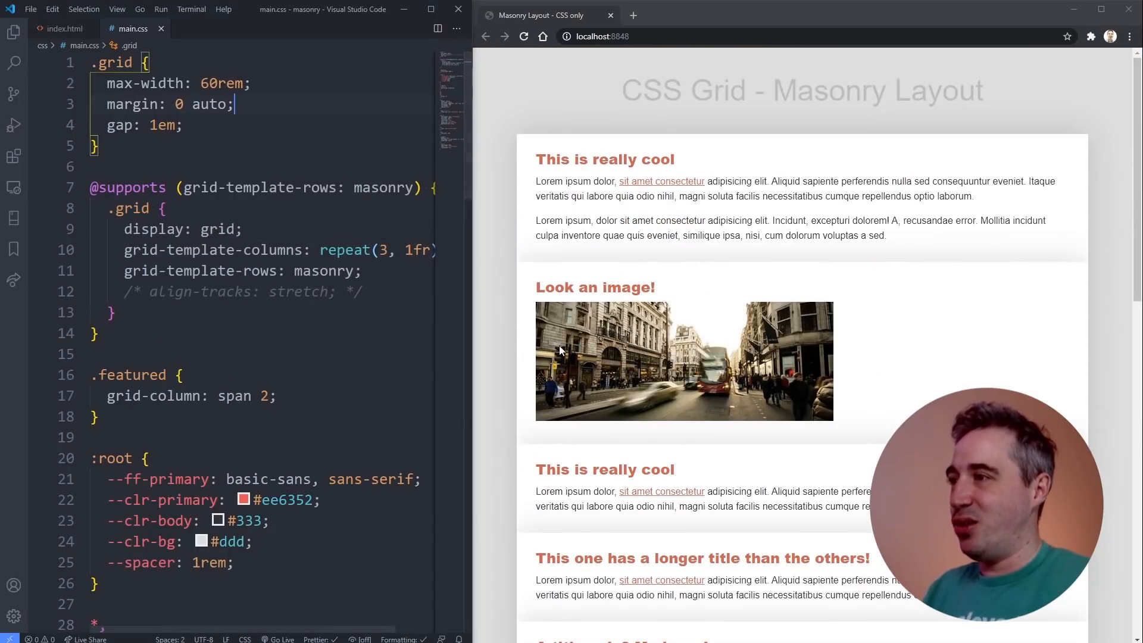
drag(136, 83, 186, 143)
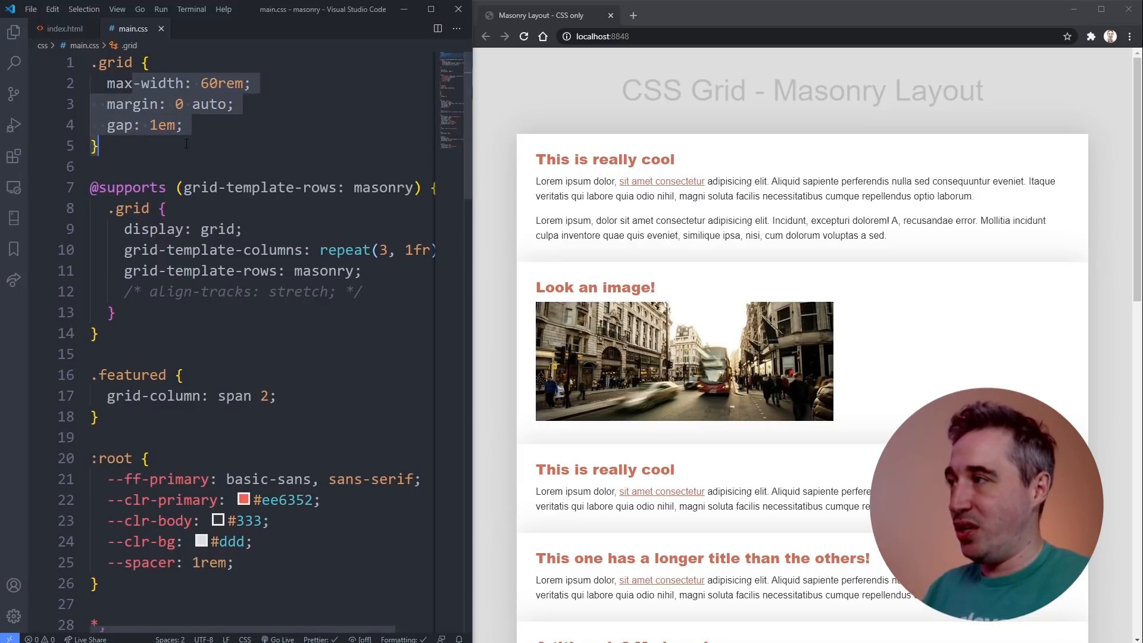
Step: Add display: column and columns: 3 to the base .grid rule, save, and check Firefox
click(186, 143)
click(163, 125)
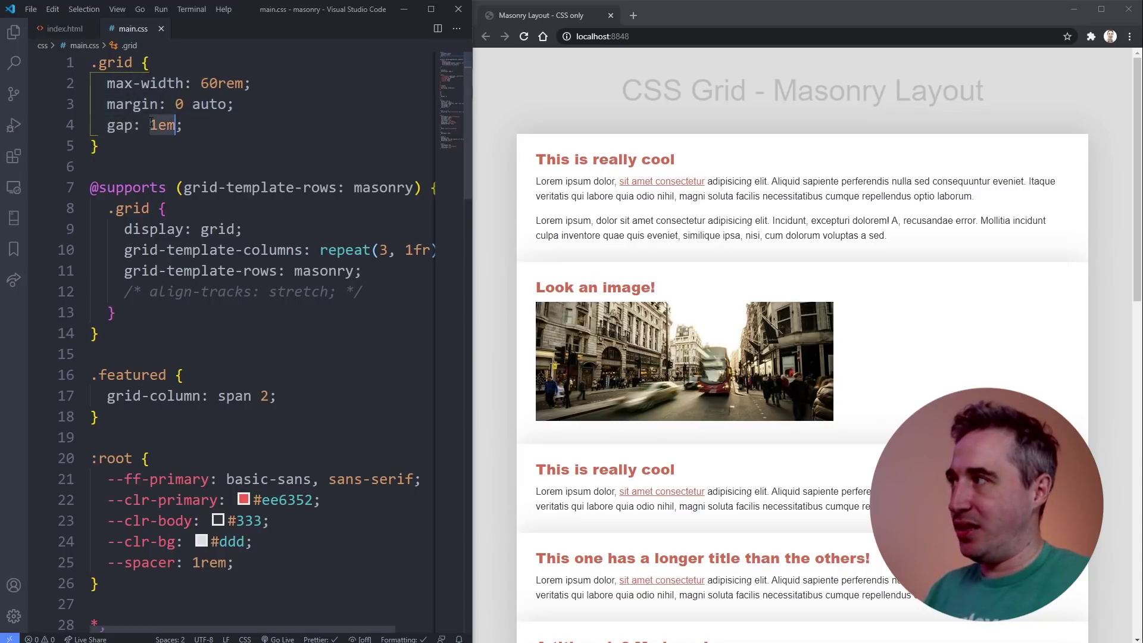
click(254, 105)
key(Return)
text(dis)
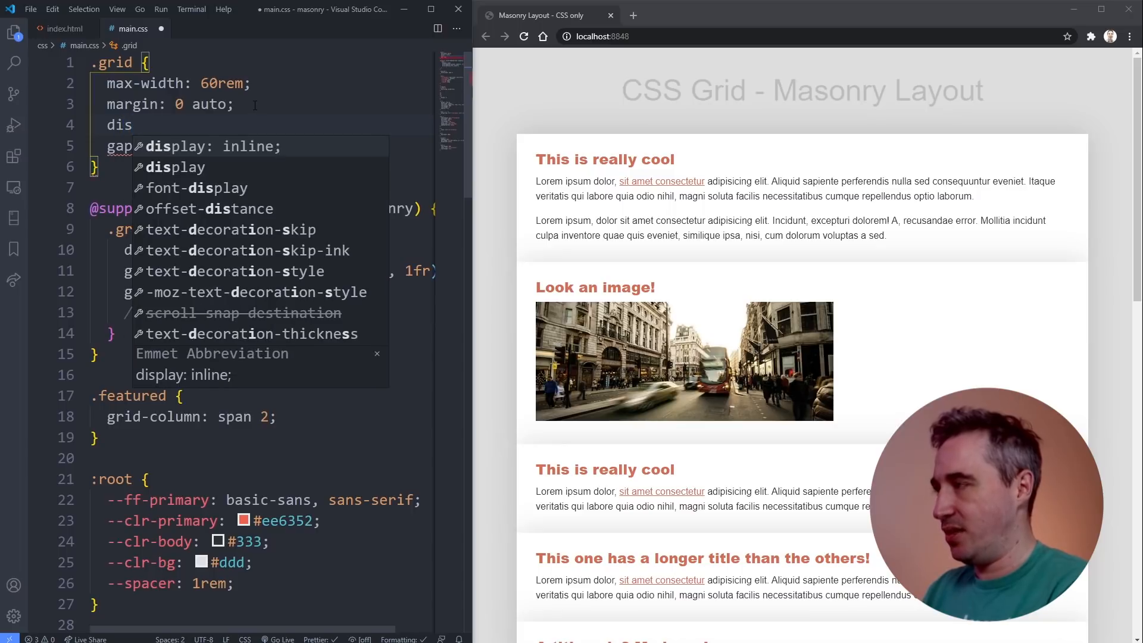
key(Tab)
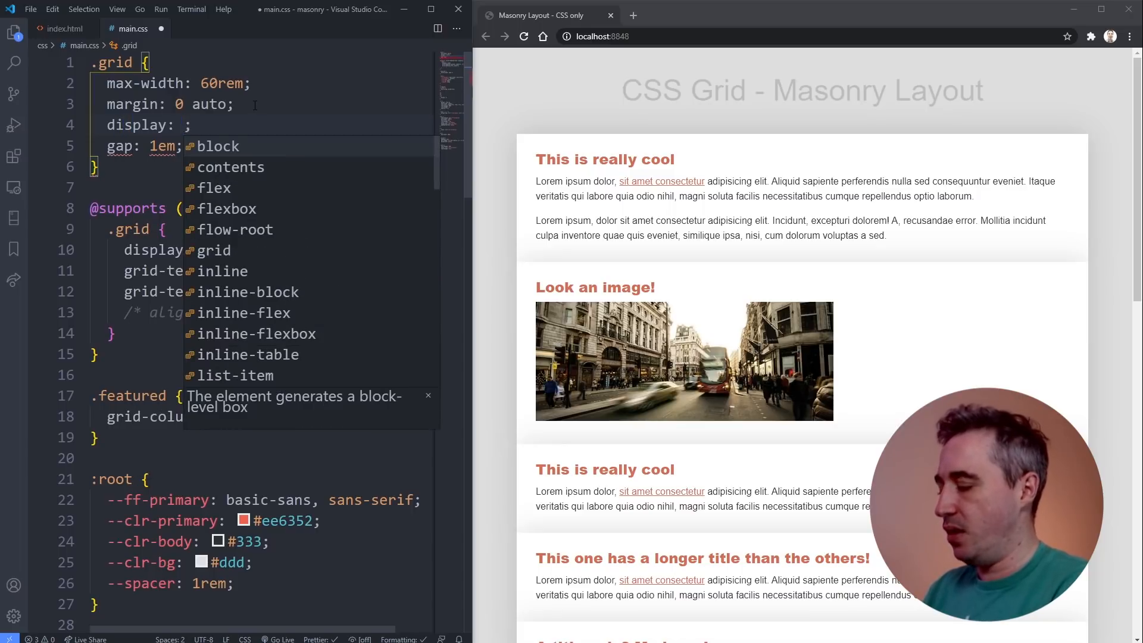
text(colu)
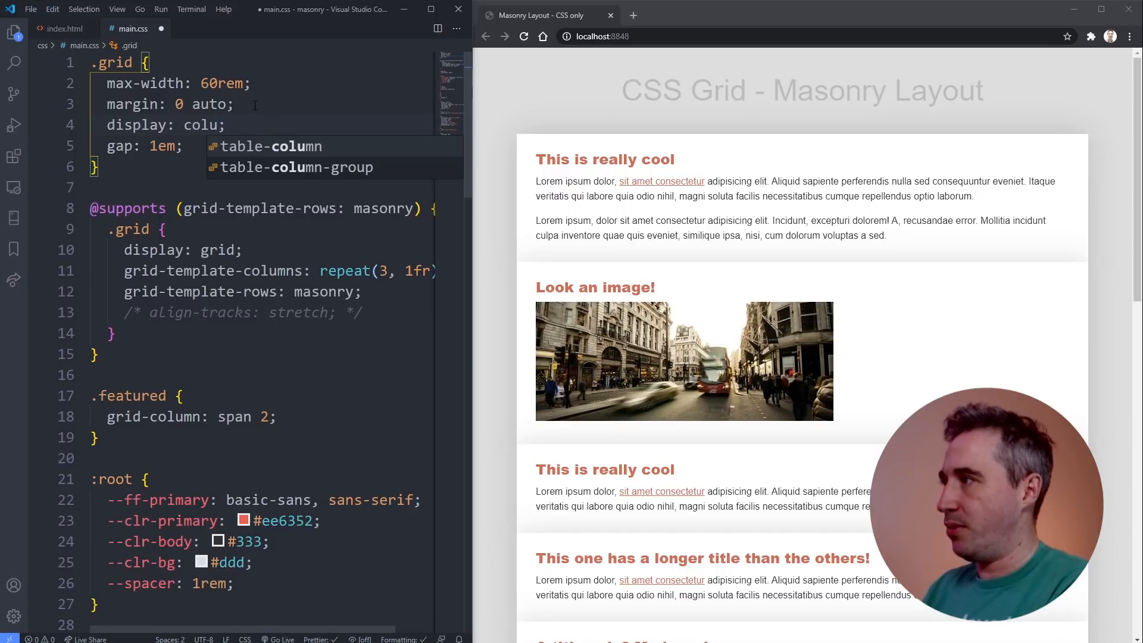
text(l)
text(m)
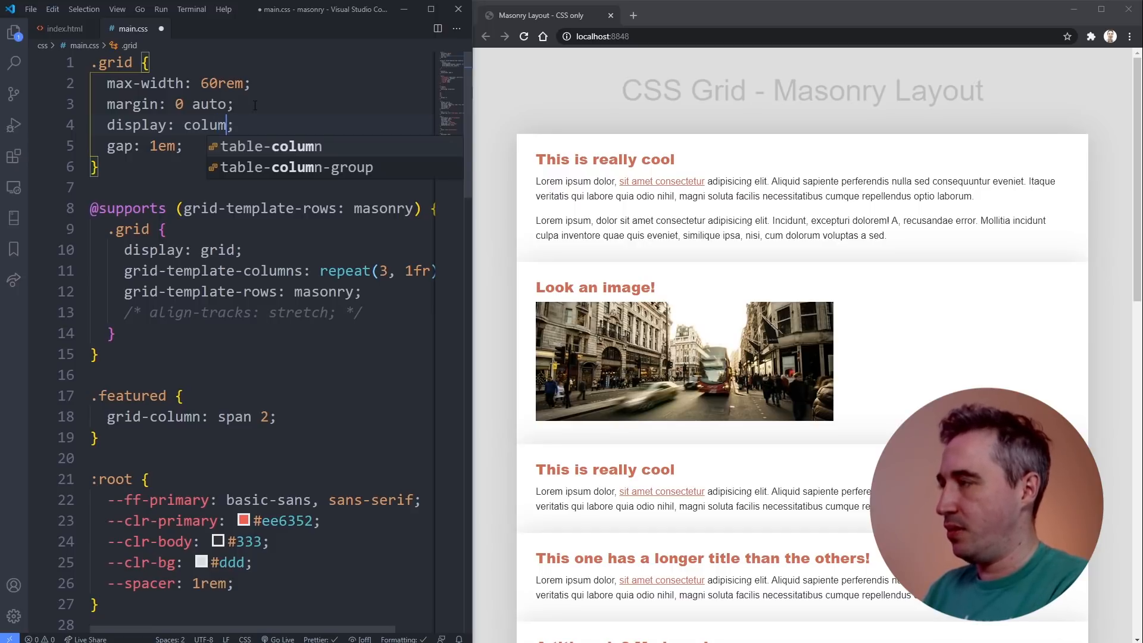
text(n)
click(261, 128)
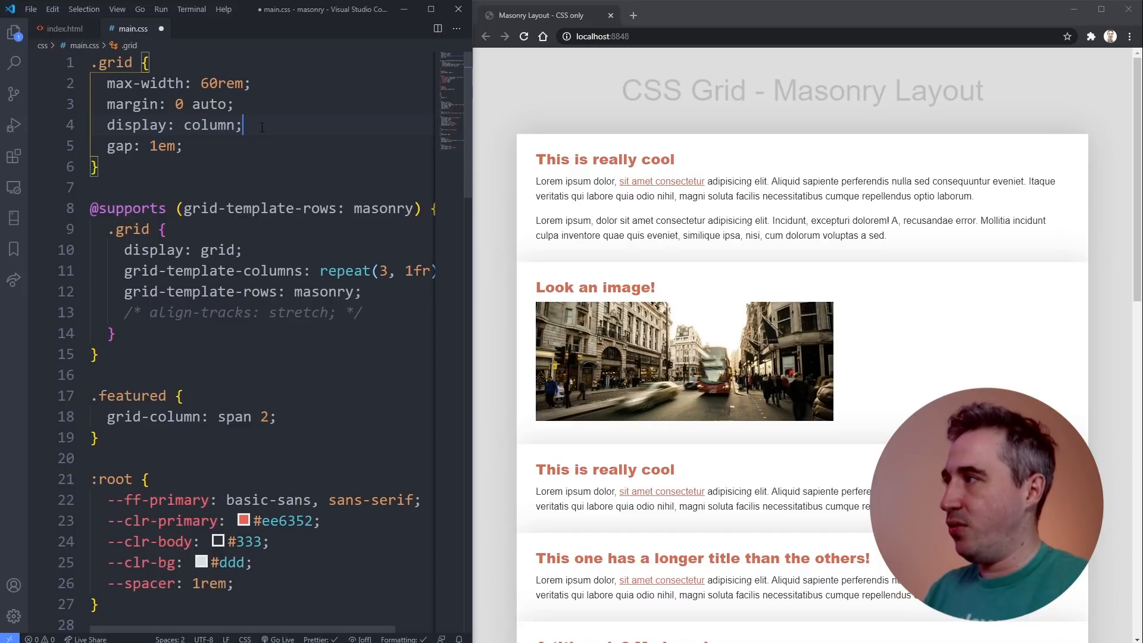
key(Return)
text(colu)
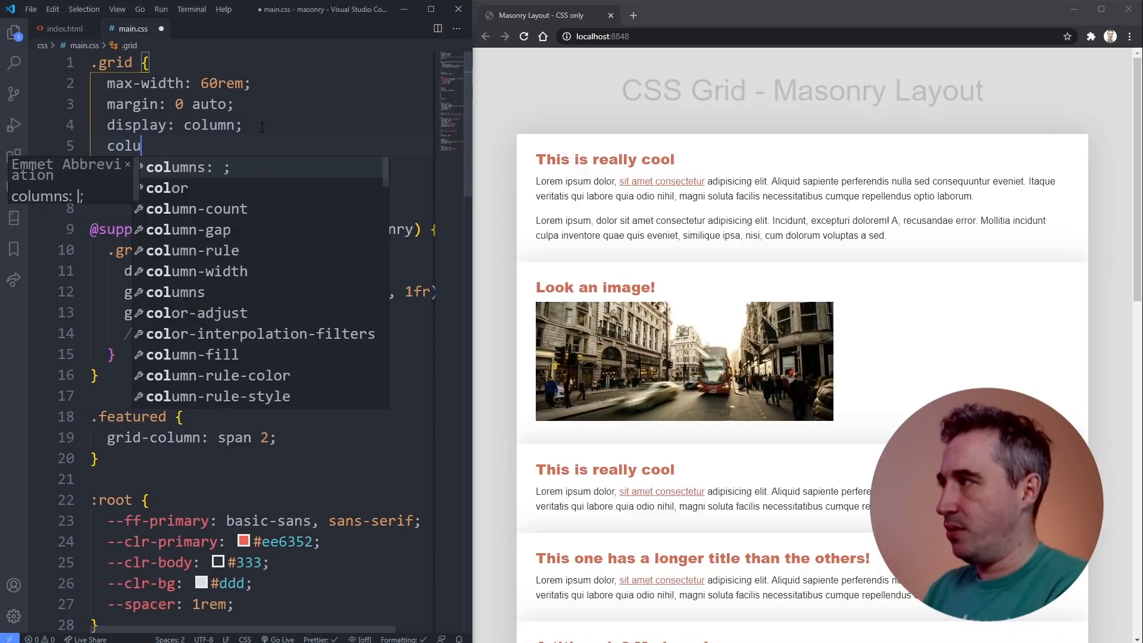
text(mns: 3;)
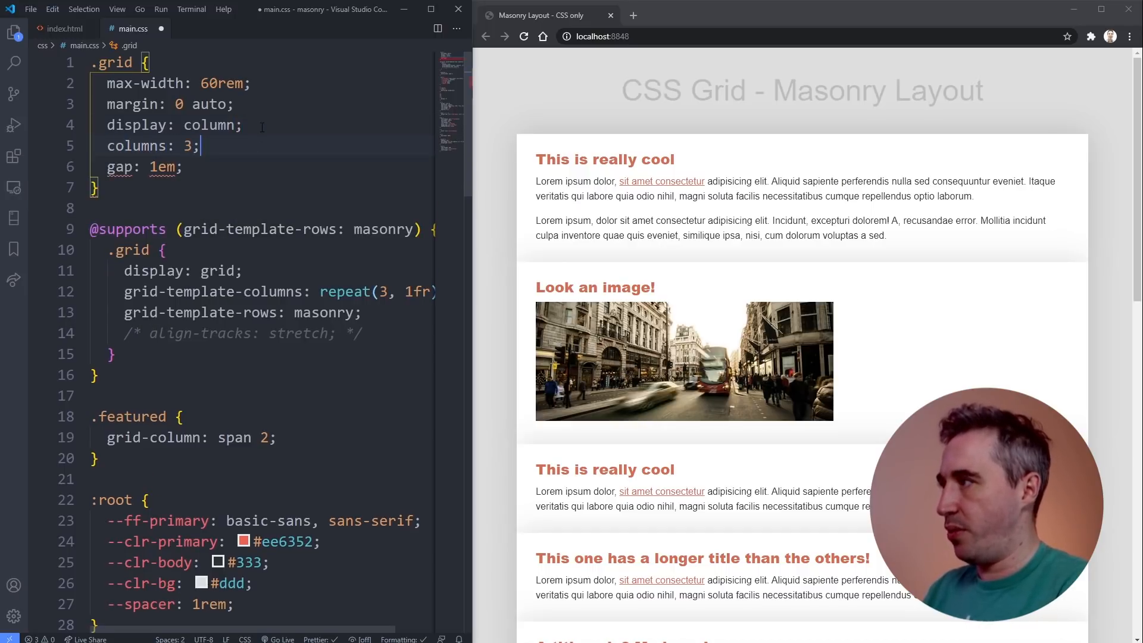
key(ctrl+s)
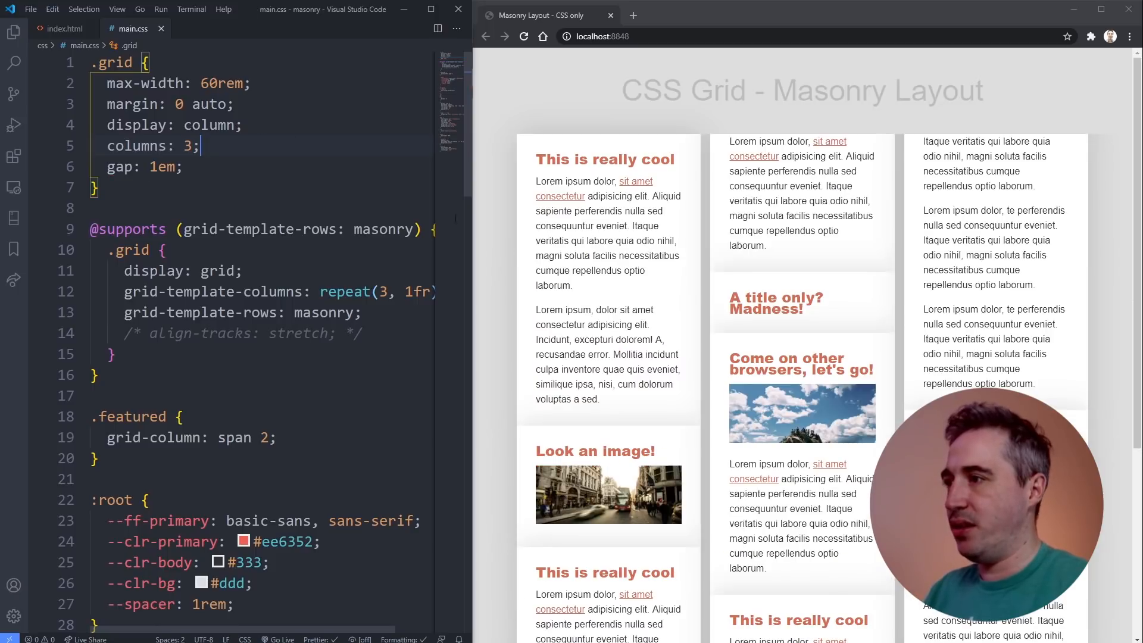
scroll(814, 325, down, 3)
scroll(815, 324, down, 5)
scroll(815, 324, up, 4)
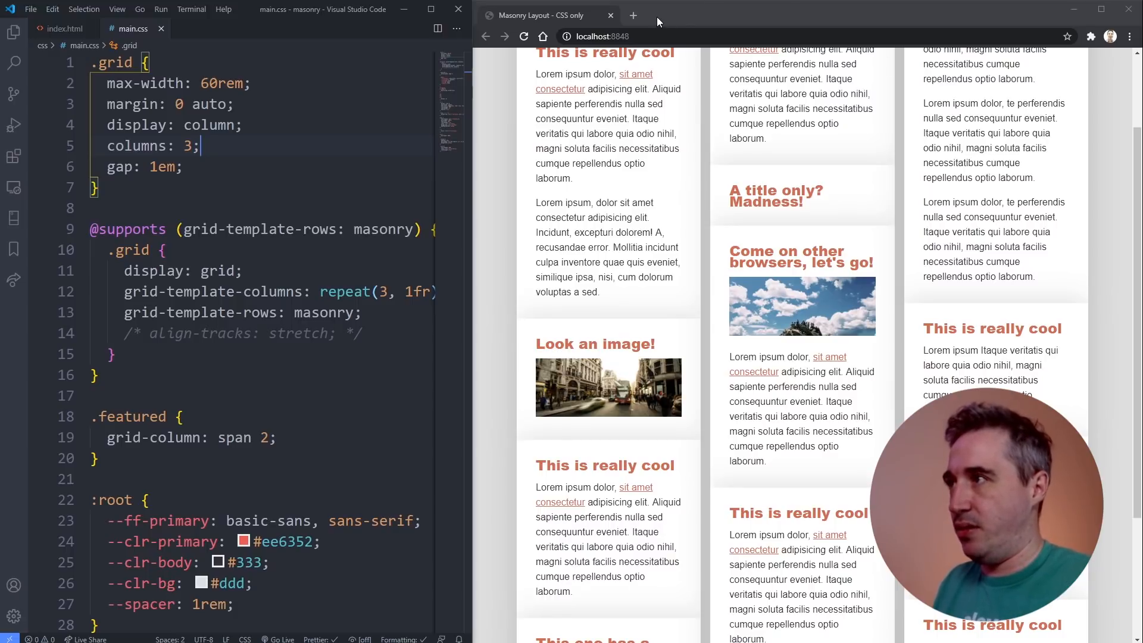
key(alt+Tab)
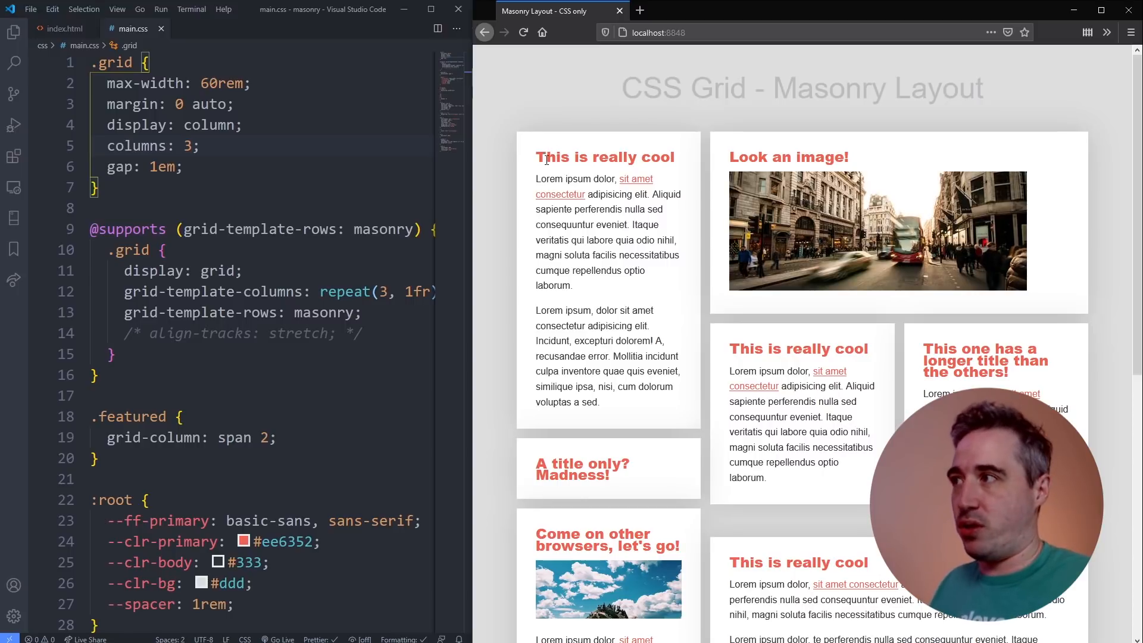
drag(547, 159, 600, 353)
drag(571, 195, 628, 310)
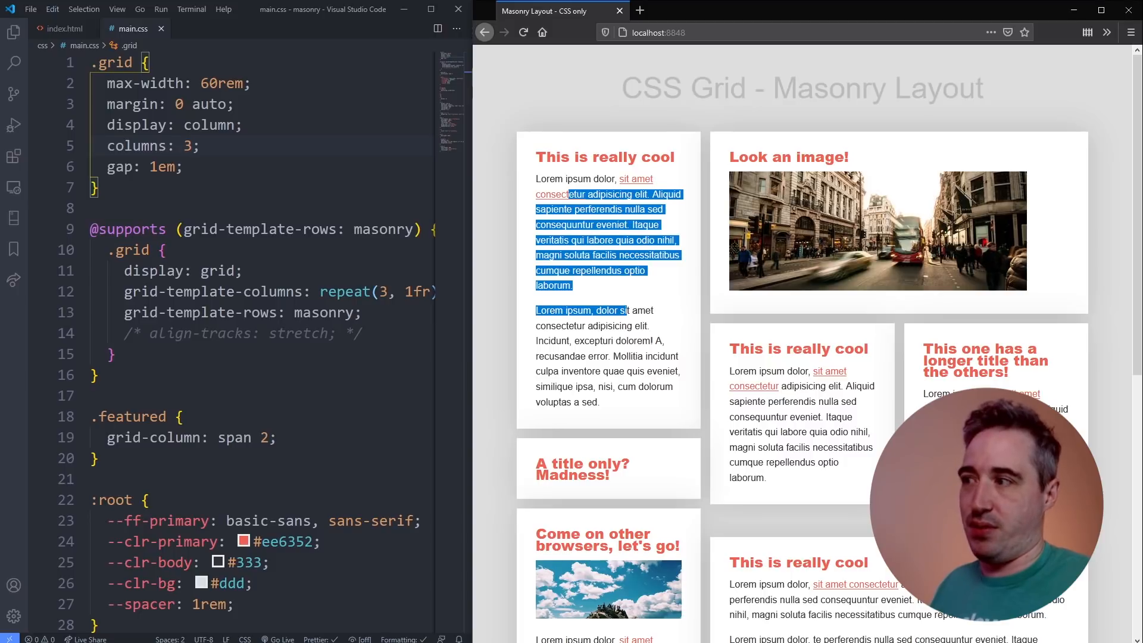
scroll(628, 339, down, 2)
scroll(643, 358, down, 2)
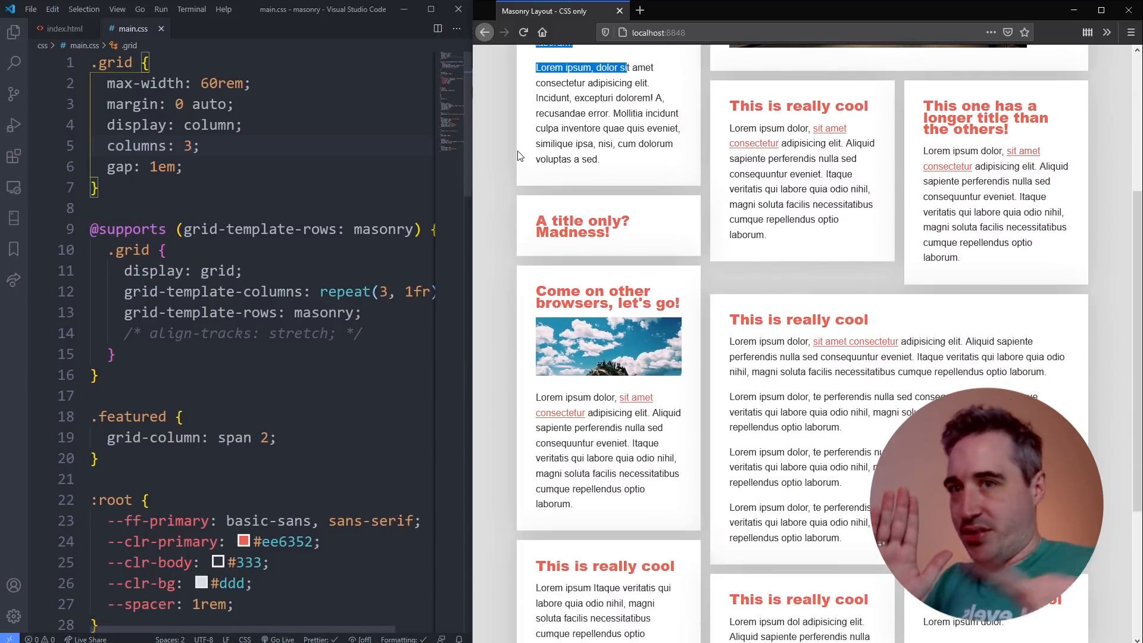
key(alt+Tab)
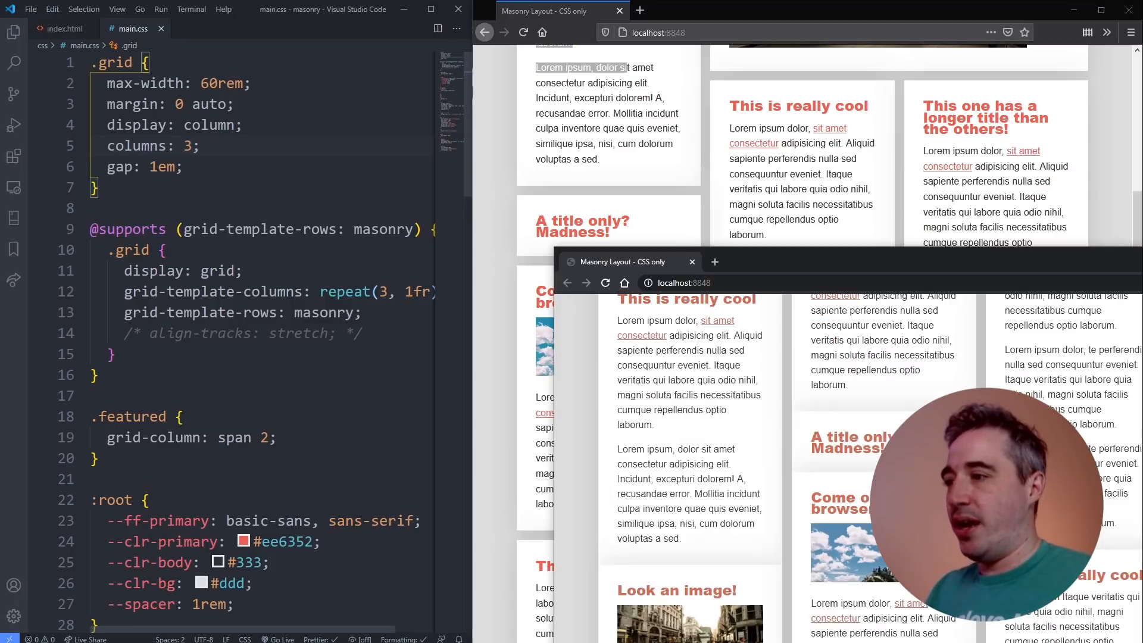
drag(875, 269, 1134, 116)
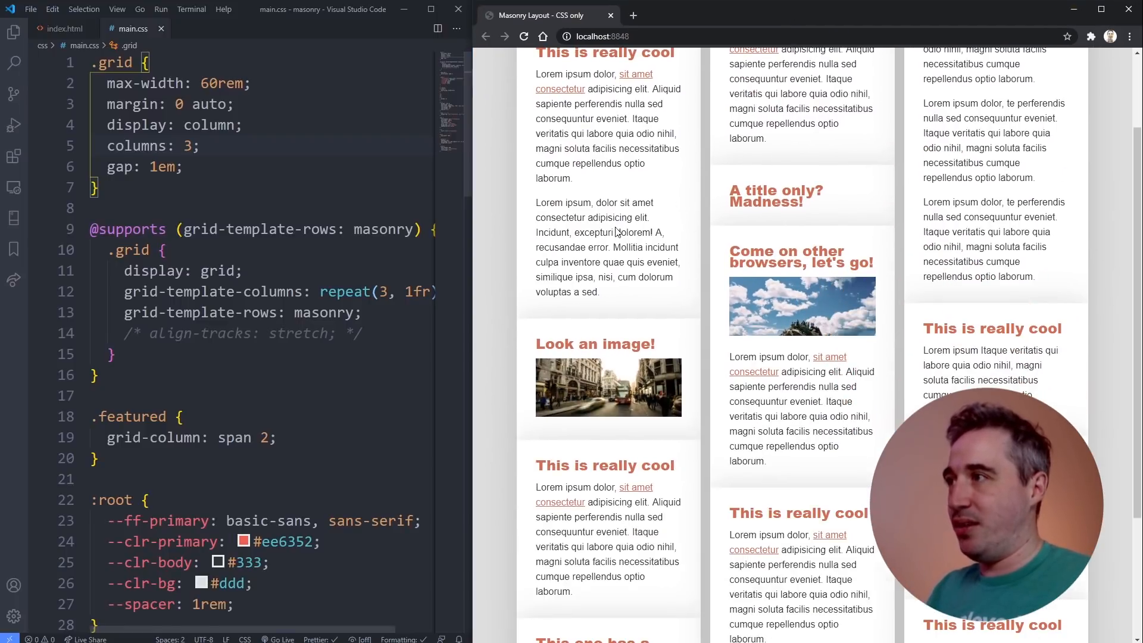
scroll(617, 227, down, 2)
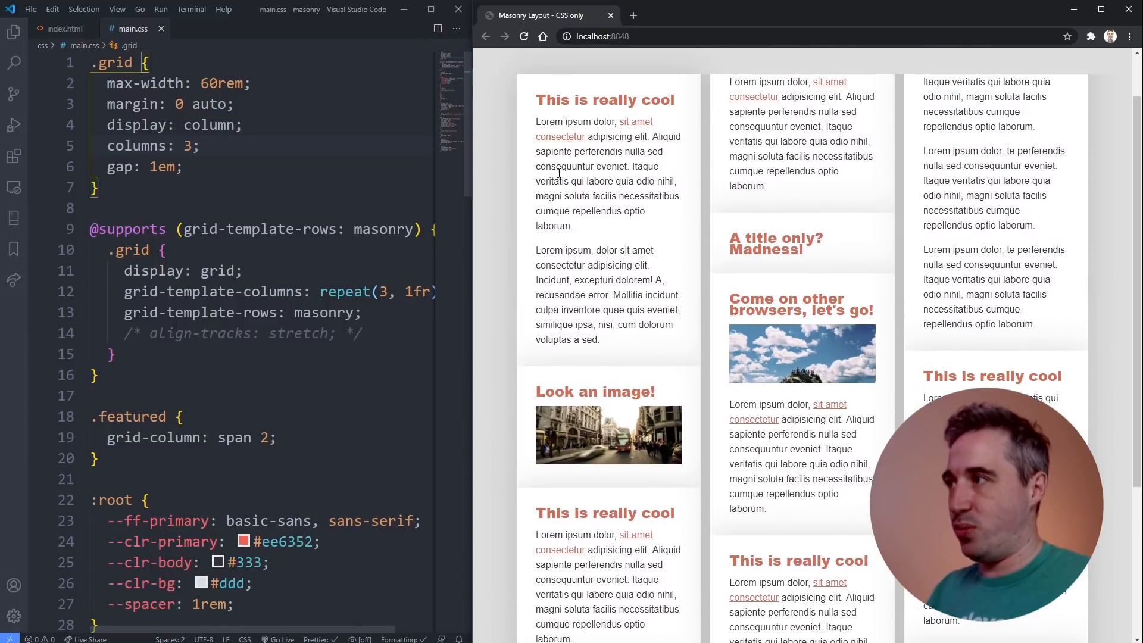
drag(556, 154, 639, 327)
scroll(640, 326, down, 2)
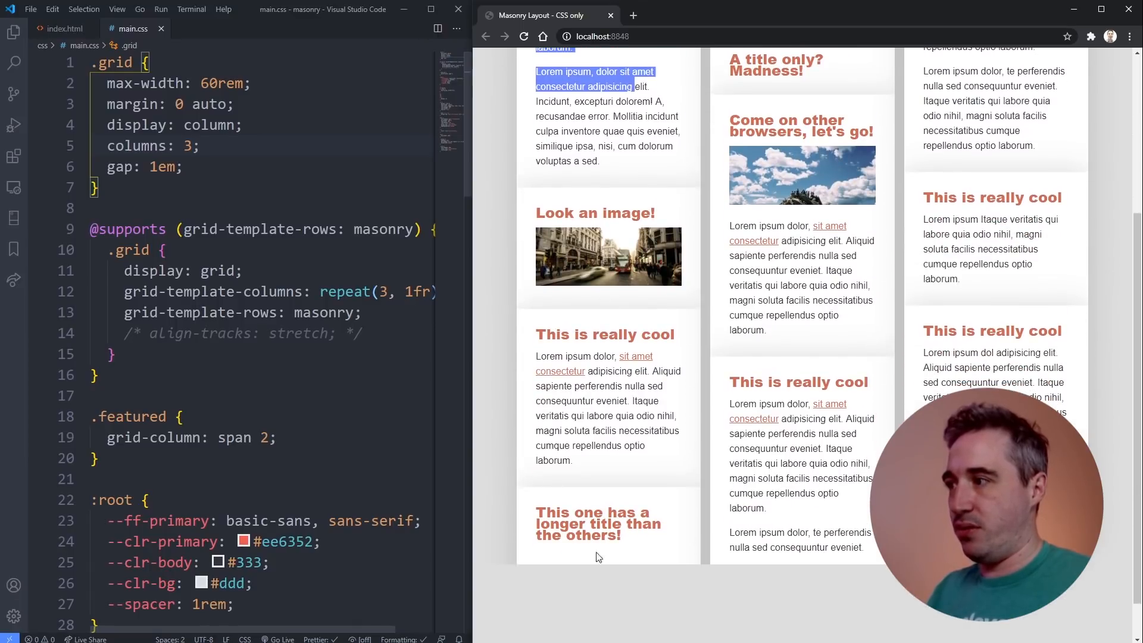
scroll(623, 556, up, 5)
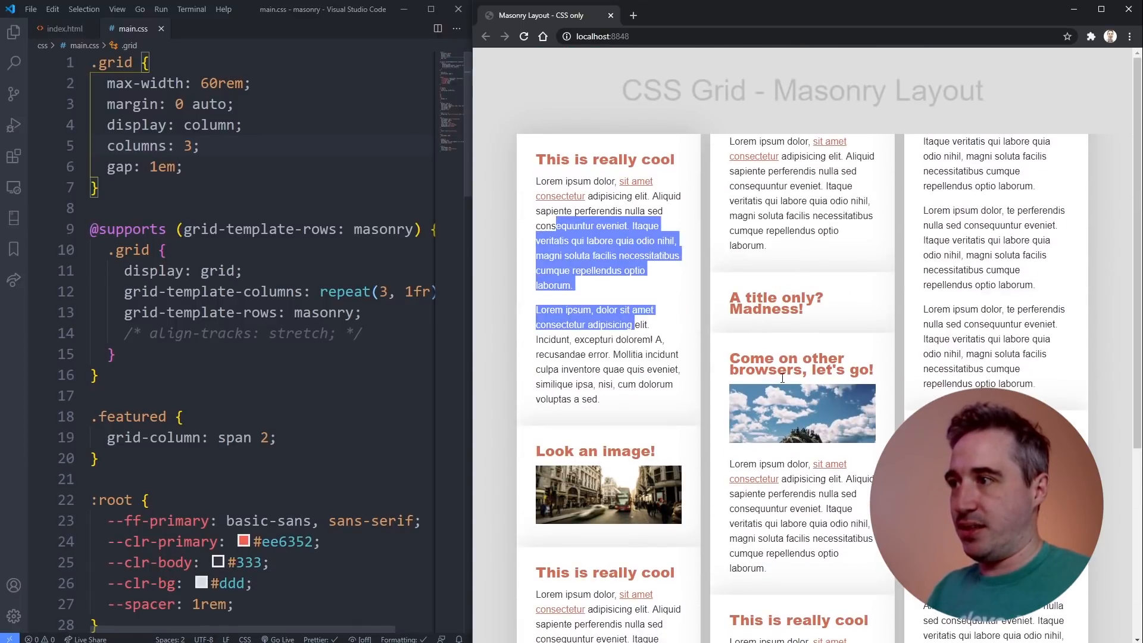
scroll(783, 379, down, 3)
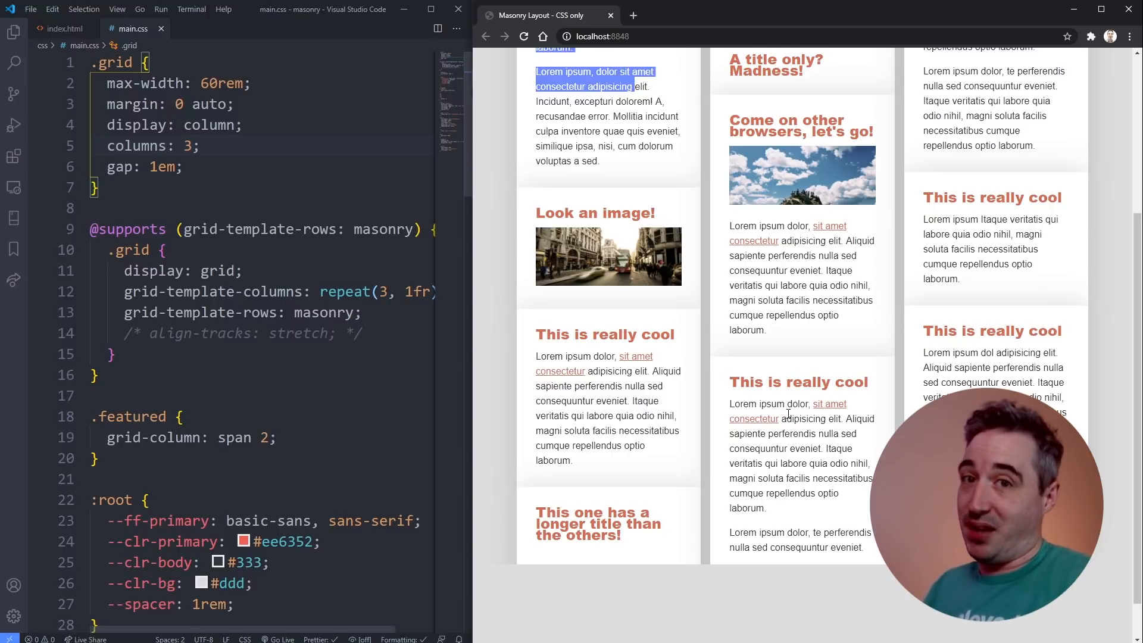
scroll(789, 413, up, 5)
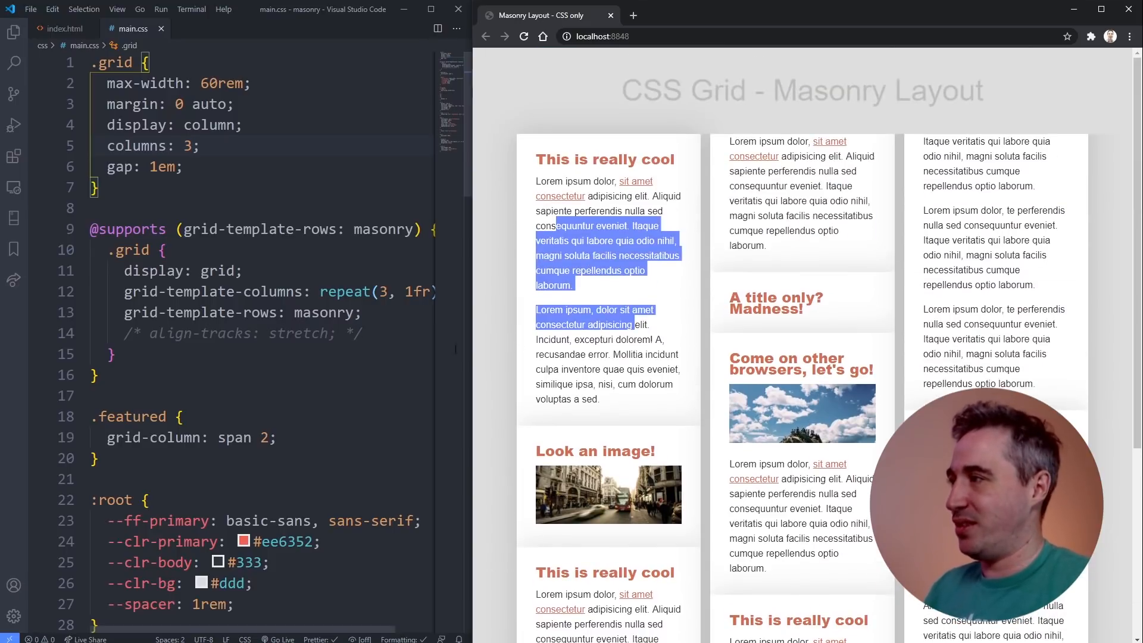
click(243, 148)
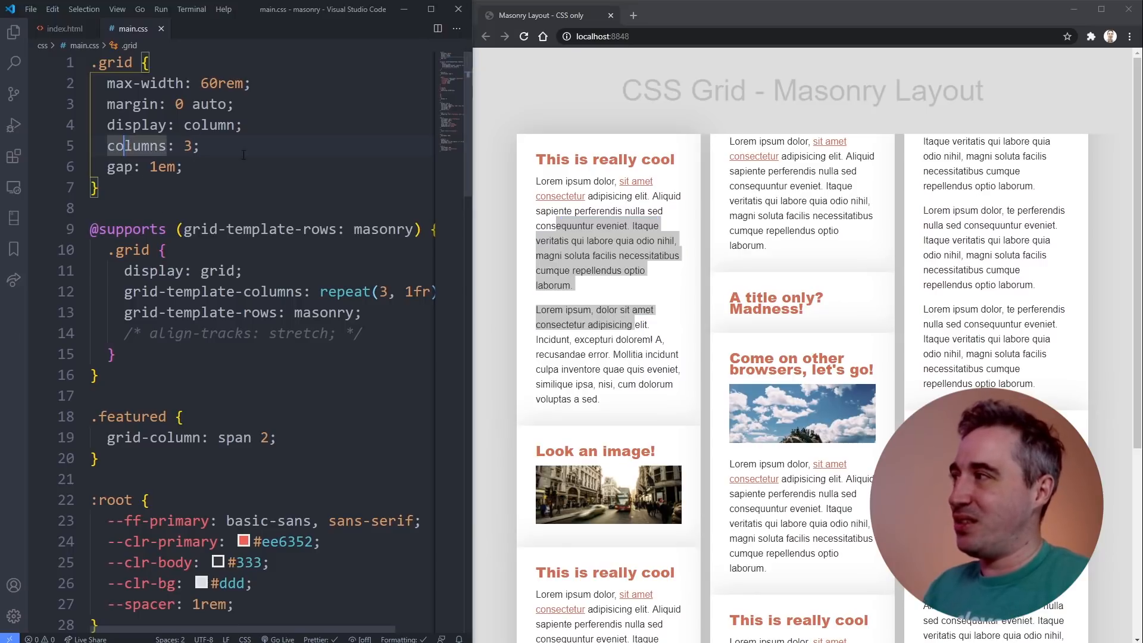
drag(732, 179, 857, 223)
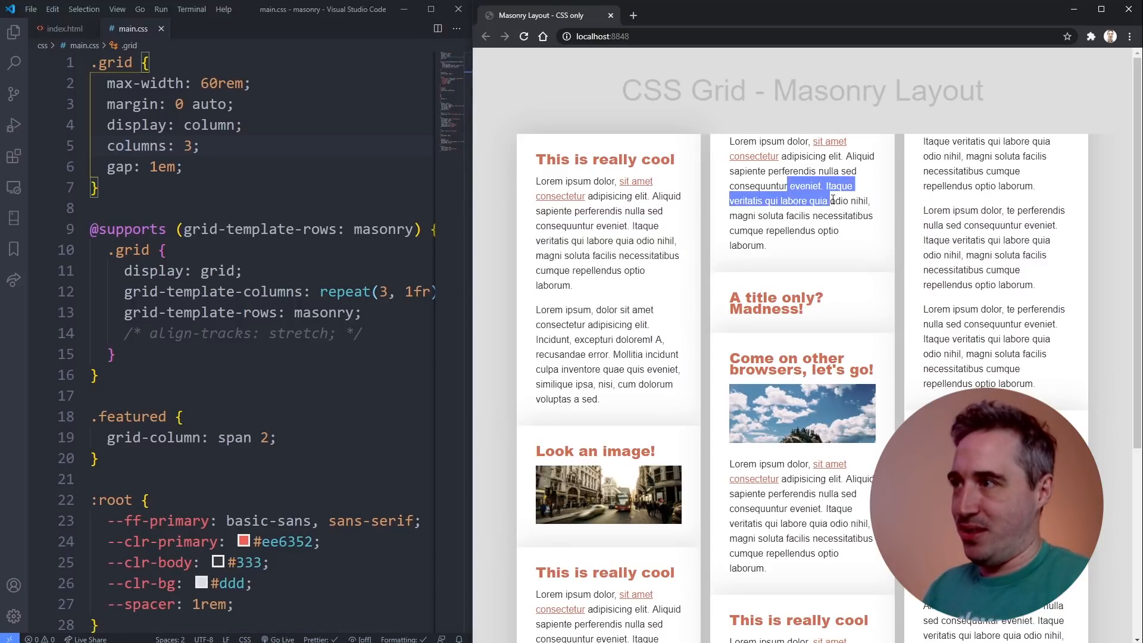
scroll(796, 290, down, 3)
drag(585, 463, 639, 505)
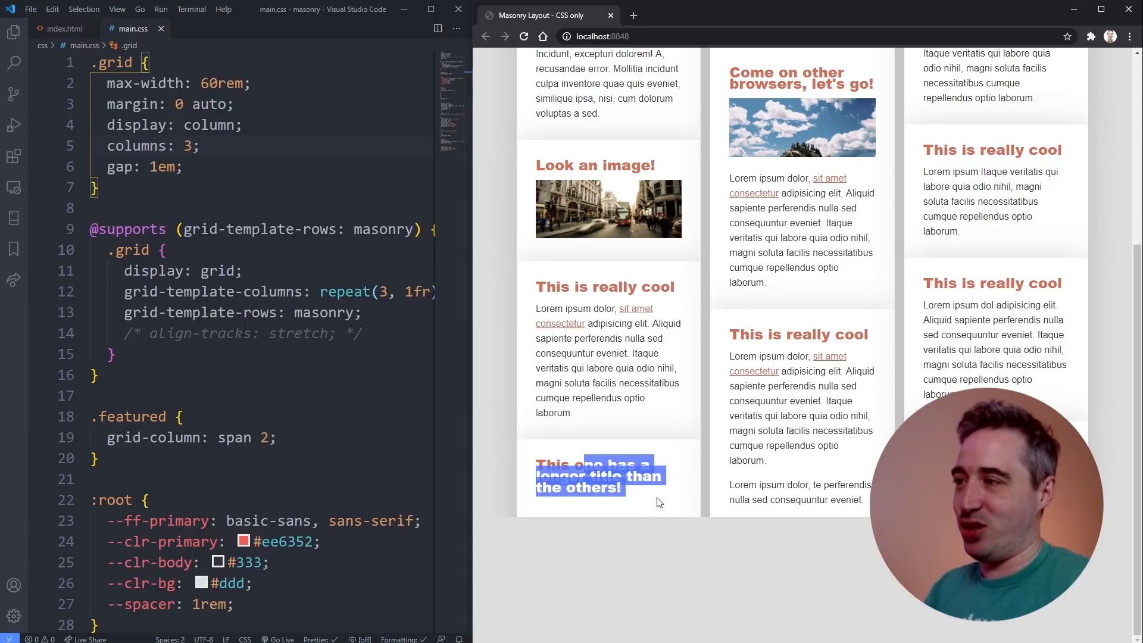
click(662, 463)
scroll(734, 473, up, 5)
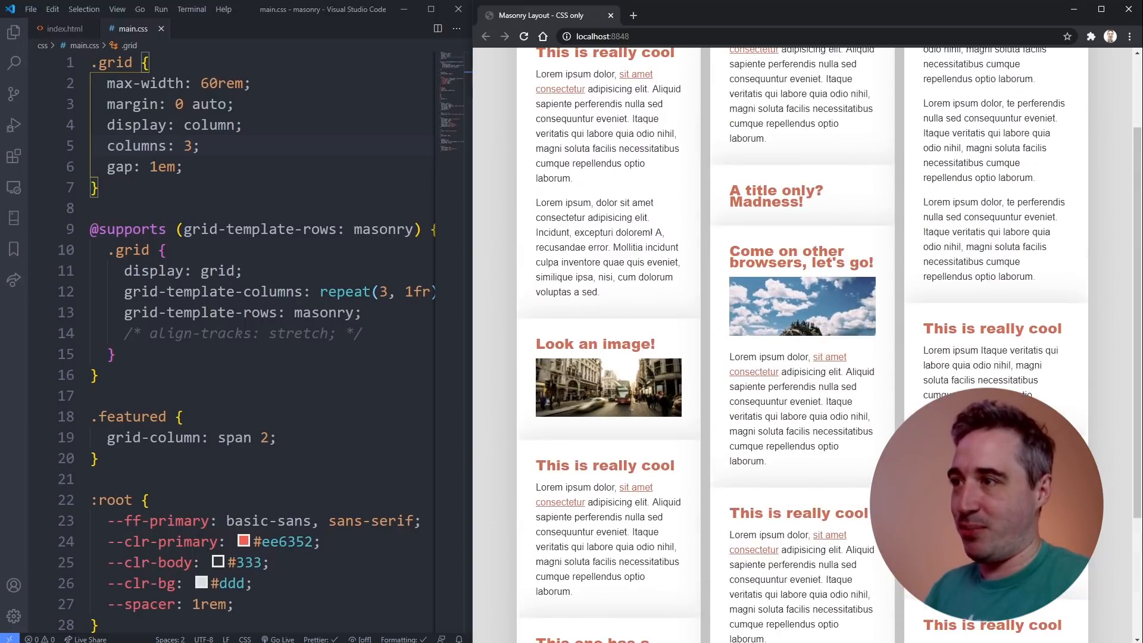
scroll(734, 474, up, 3)
scroll(734, 474, down, 3)
scroll(734, 473, down, 5)
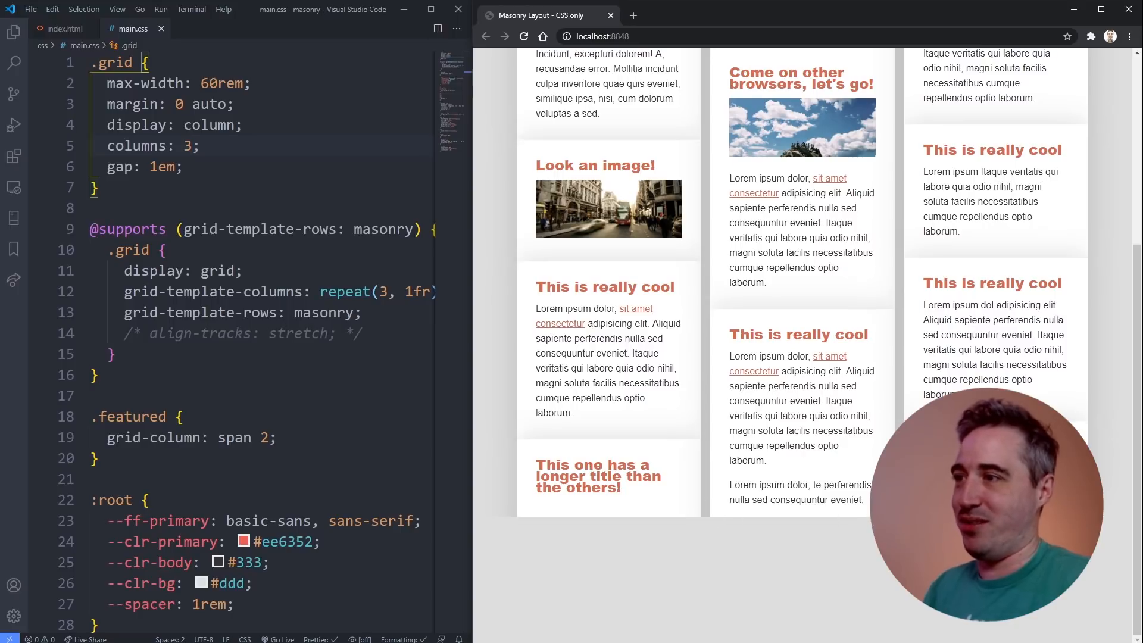
scroll(861, 392, up, 5)
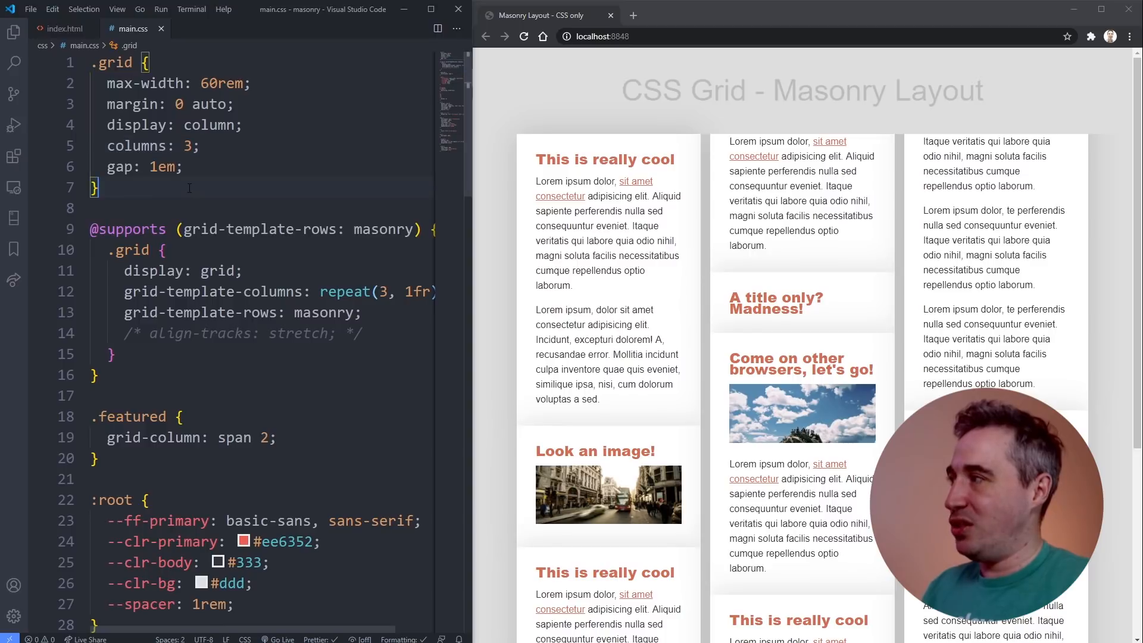
click(188, 208)
Step: Add a .grid > * rule with break-inside: avoid below .grid and save
key(Return)
key(Return)
key(Up)
text(.g)
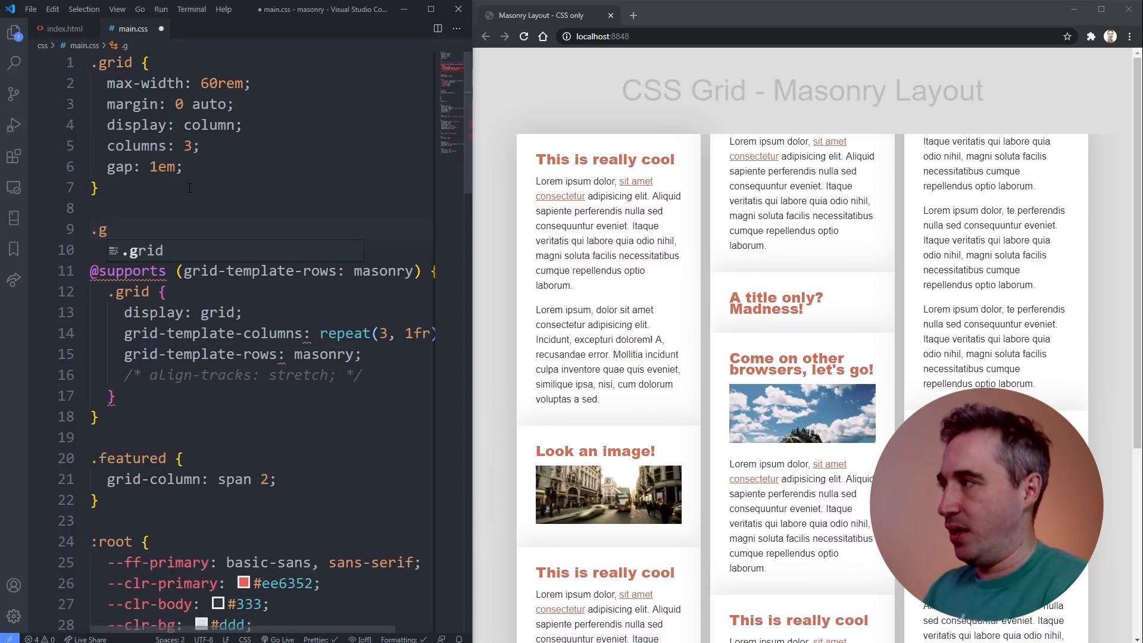
text(rid)
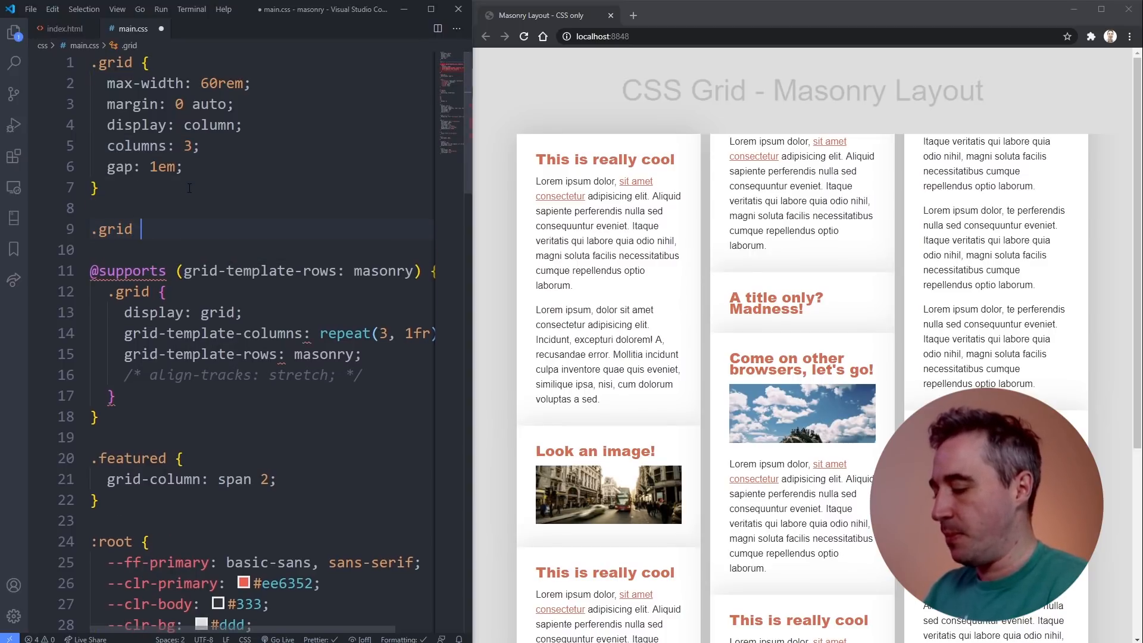
text( > * {)
key(Return)
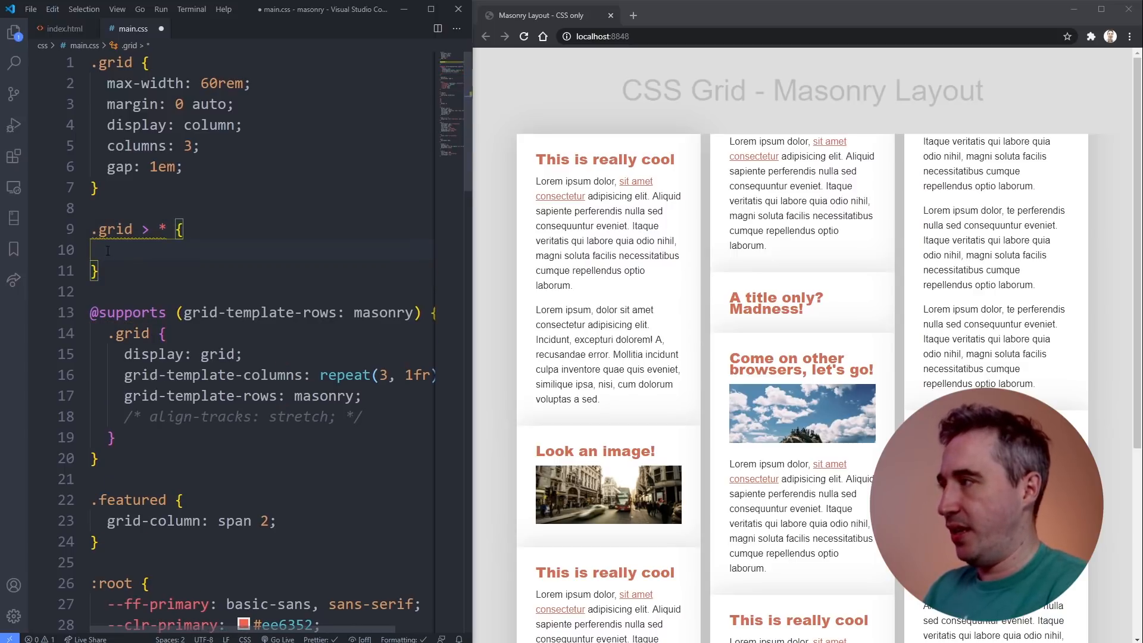
text(break-in)
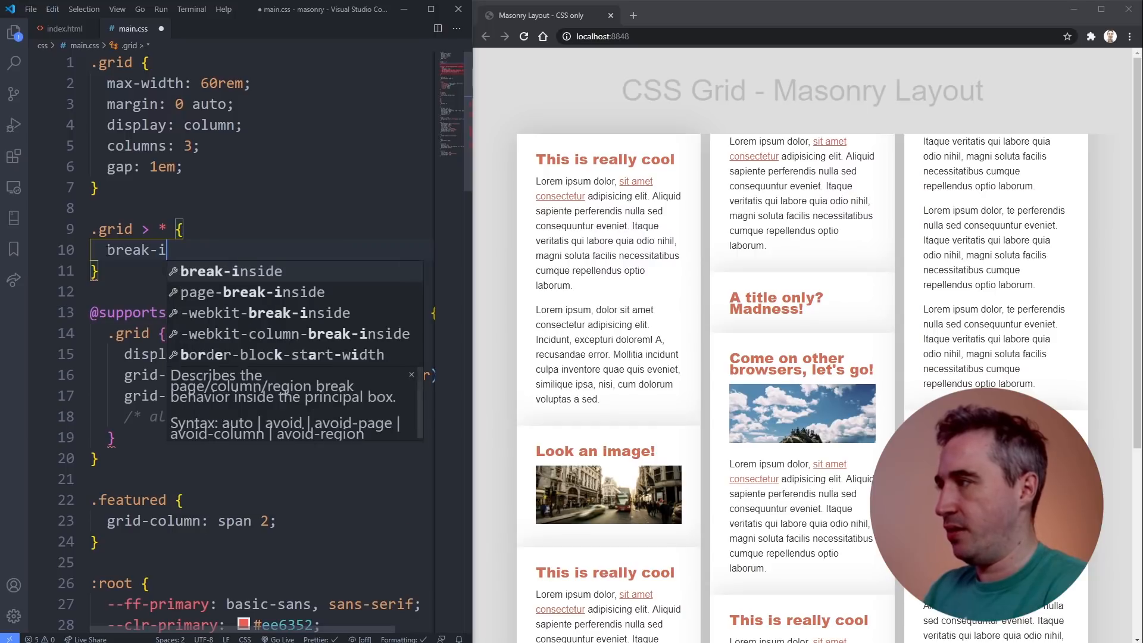
text(side: a)
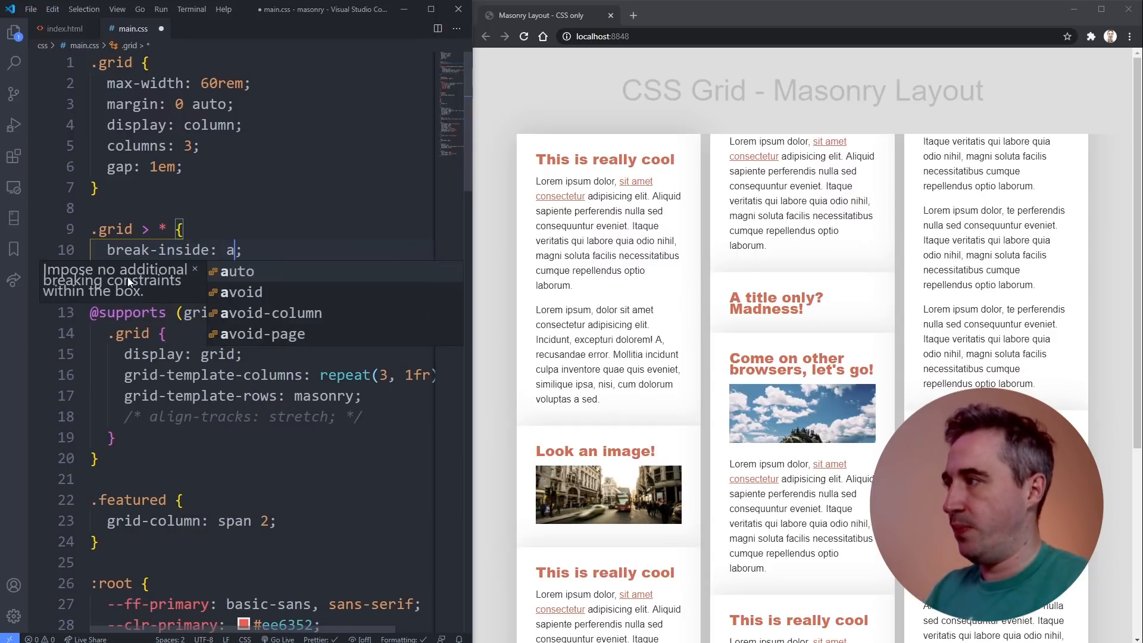
text(void)
key(ctrl+s)
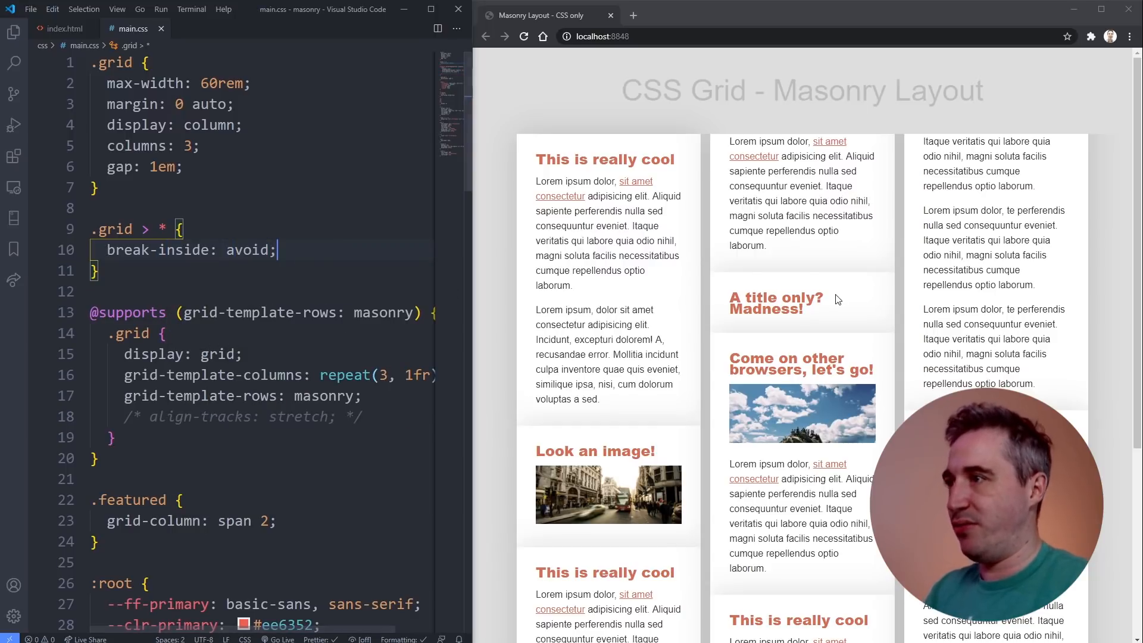
key(Down)
key(Down)
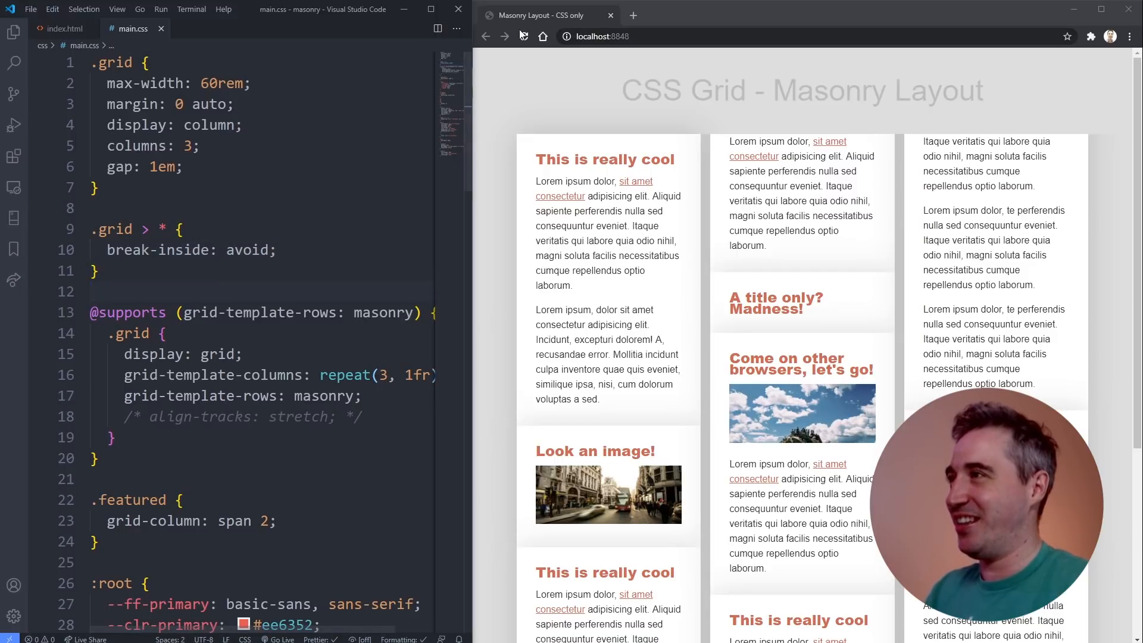
scroll(649, 287, down, 5)
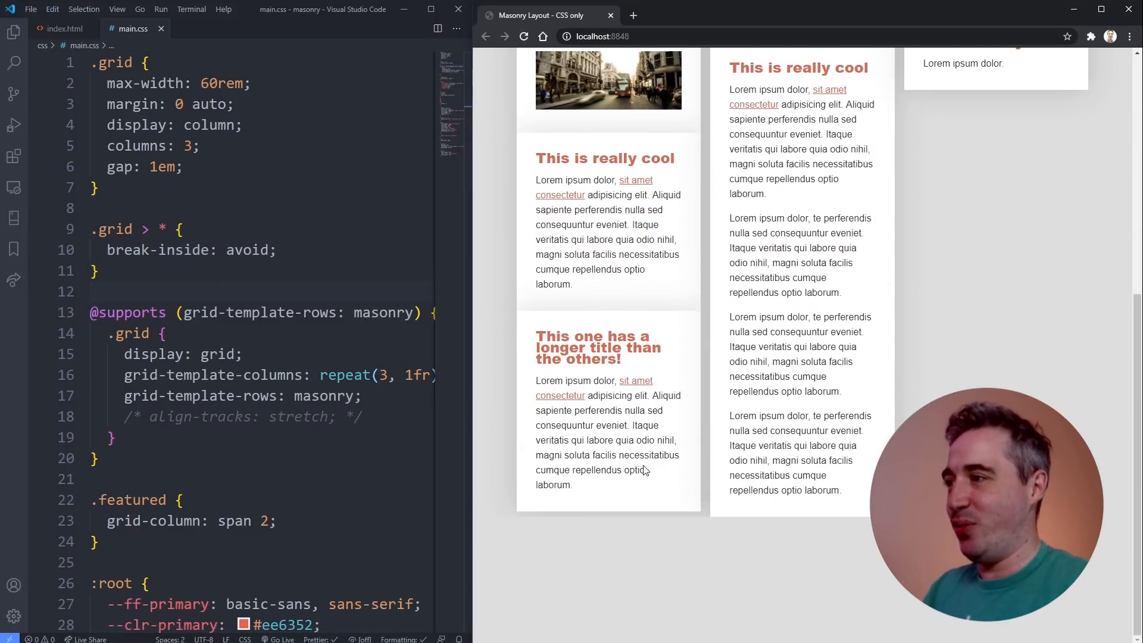
scroll(654, 482, up, 5)
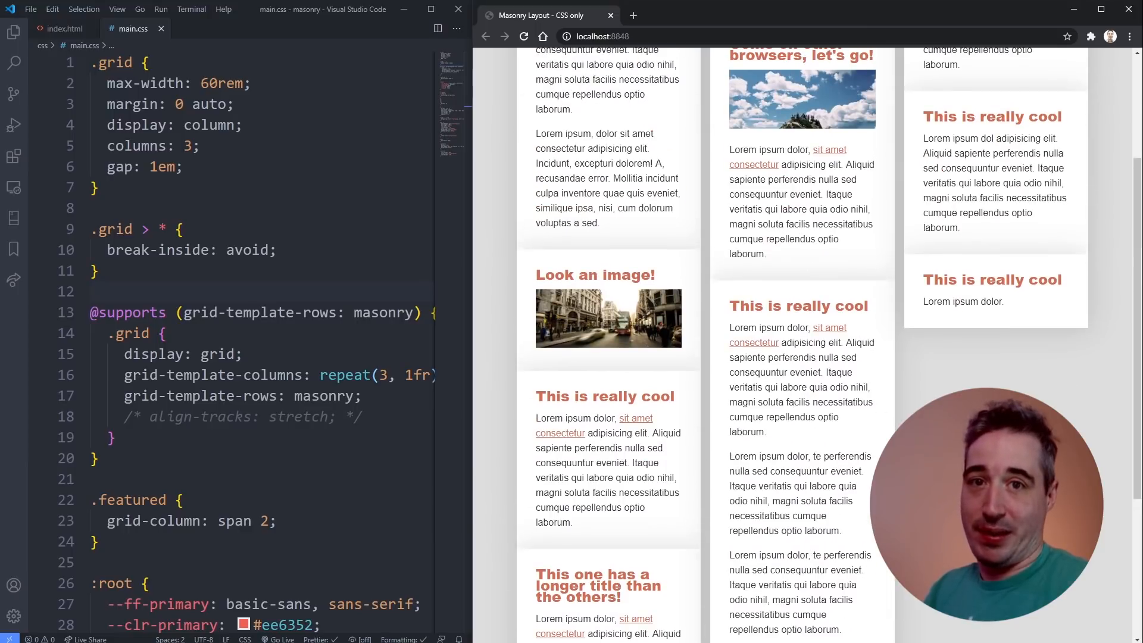
scroll(804, 357, up, 5)
scroll(804, 358, up, 1)
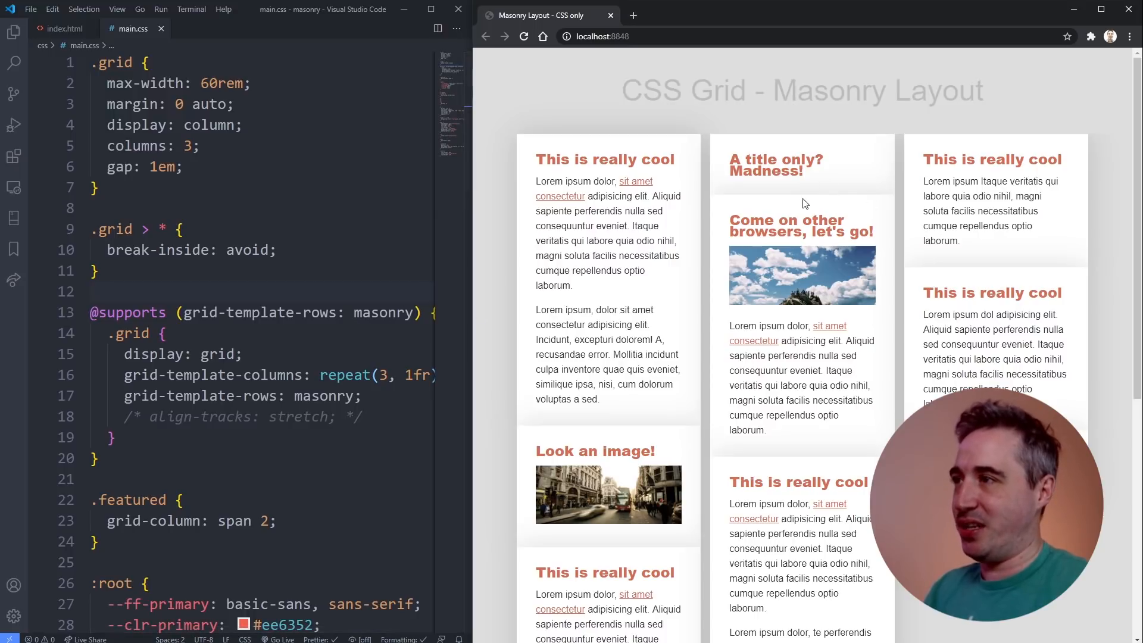
Step: Add margin-bottom: 1em to the .grid > * rule, then minimize Firefox to show Chrome
click(285, 250)
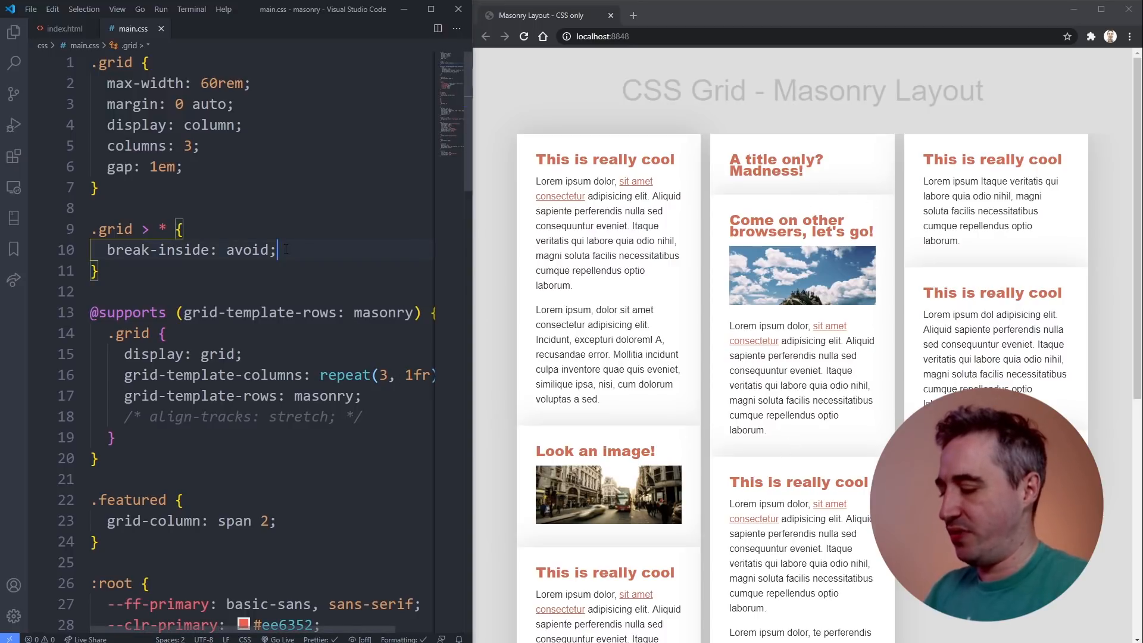
key(Return)
text(margi)
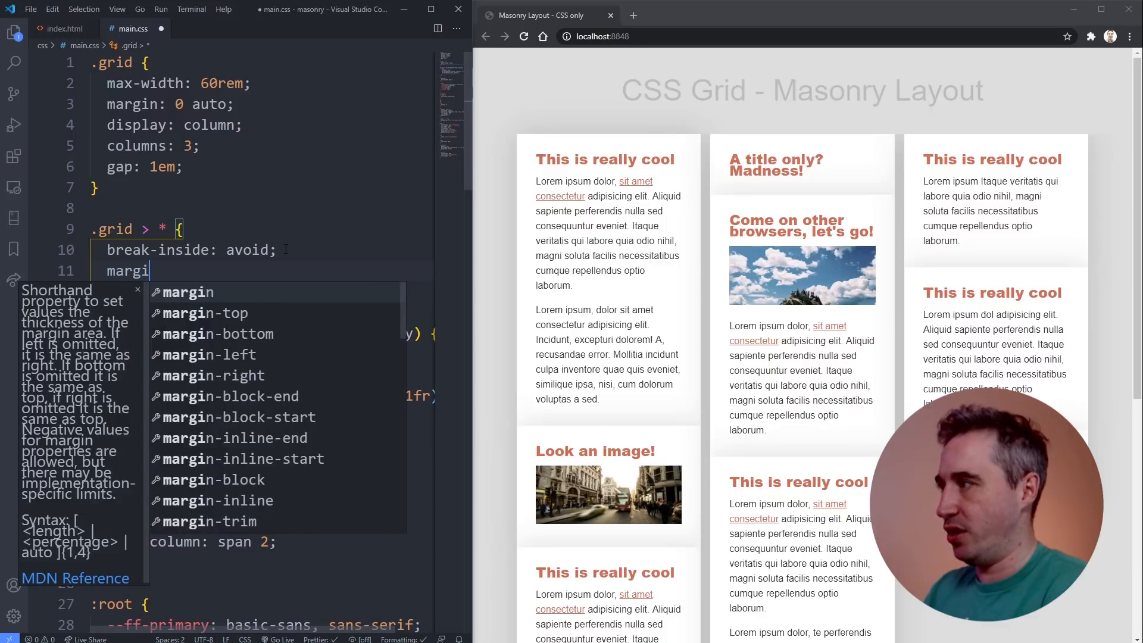
text(n-botto)
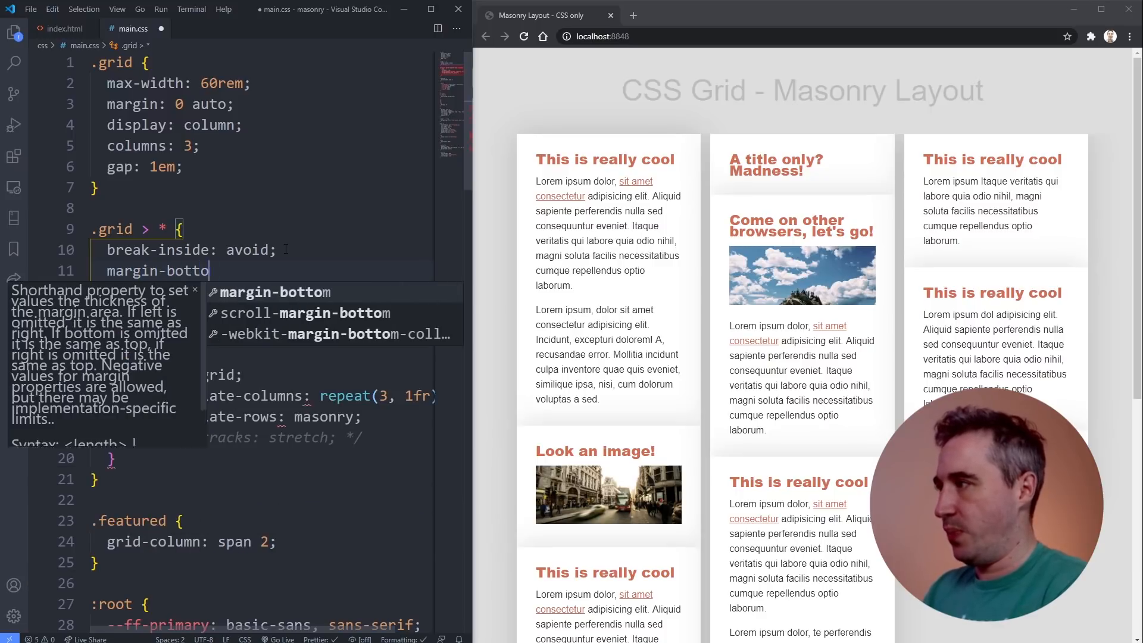
text(m: )
text(2)
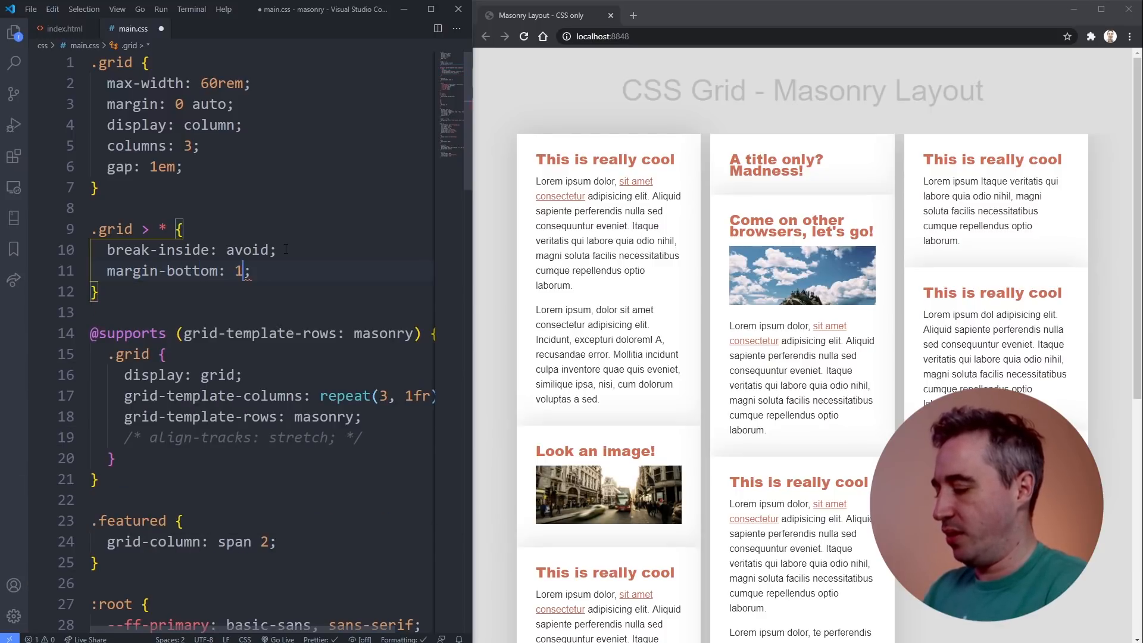
text(em)
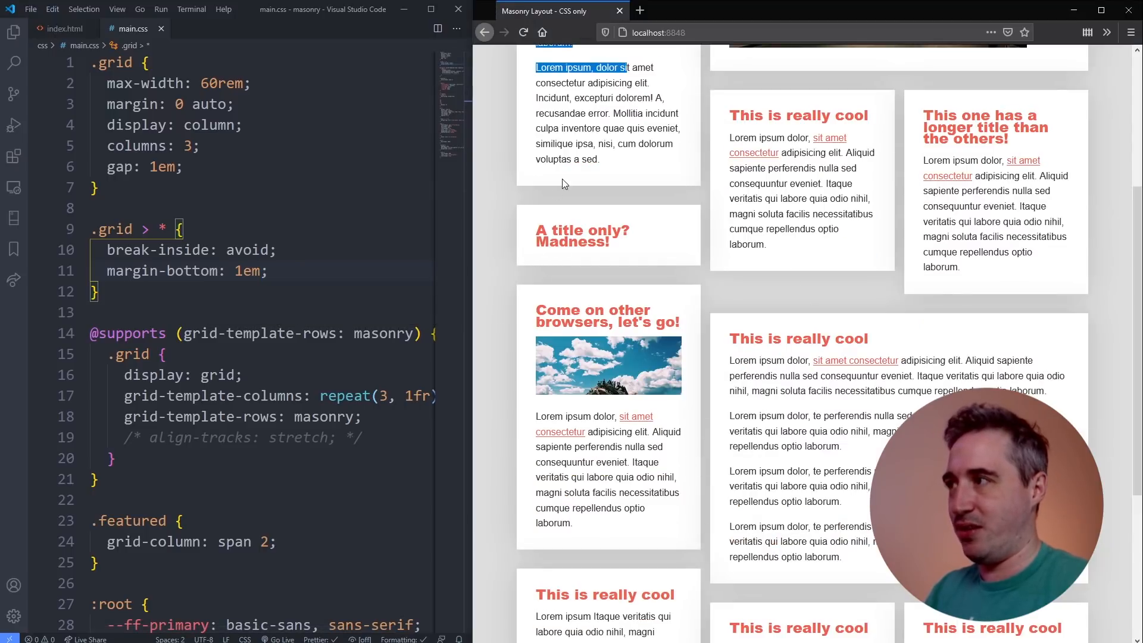
scroll(561, 179, up, 3)
scroll(622, 317, up, 1)
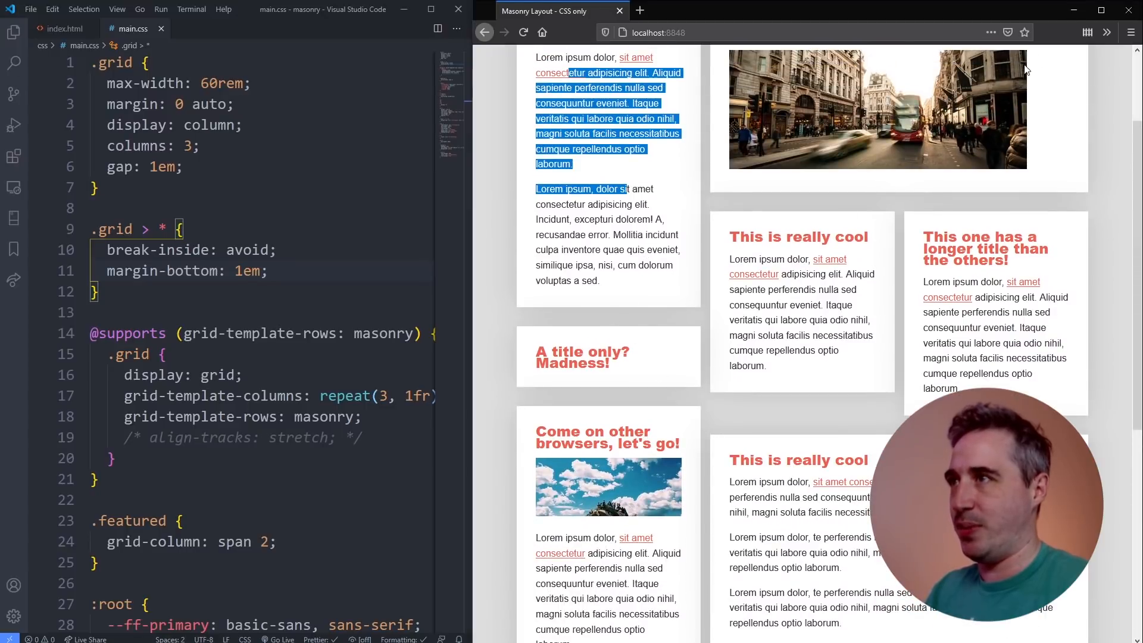
click(1070, 13)
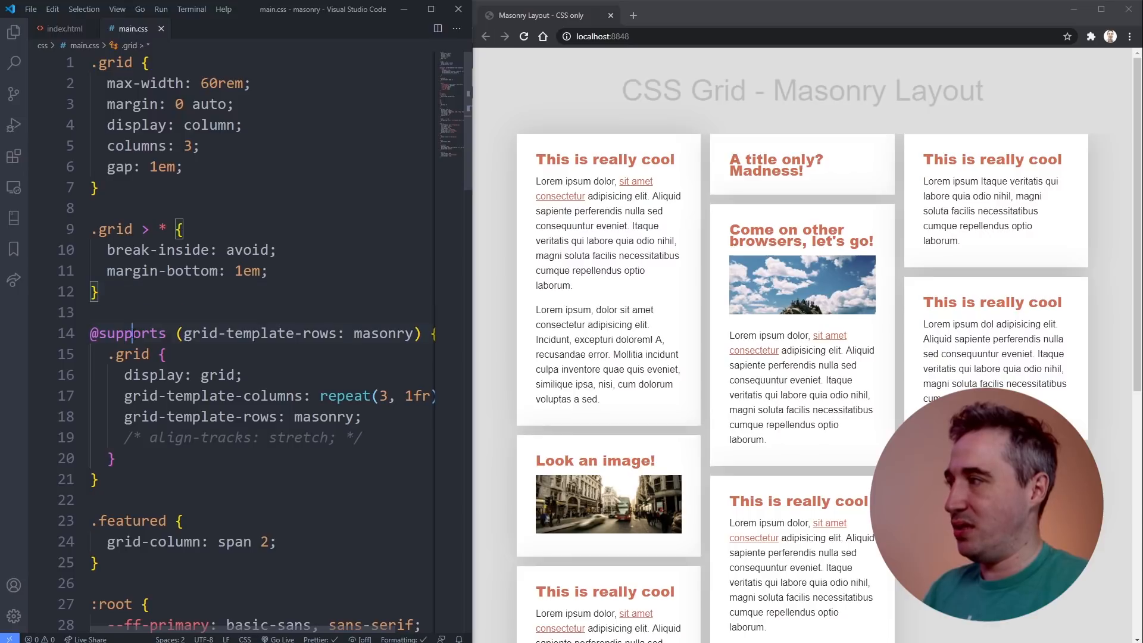
drag(107, 354, 187, 438)
drag(269, 271, 107, 270)
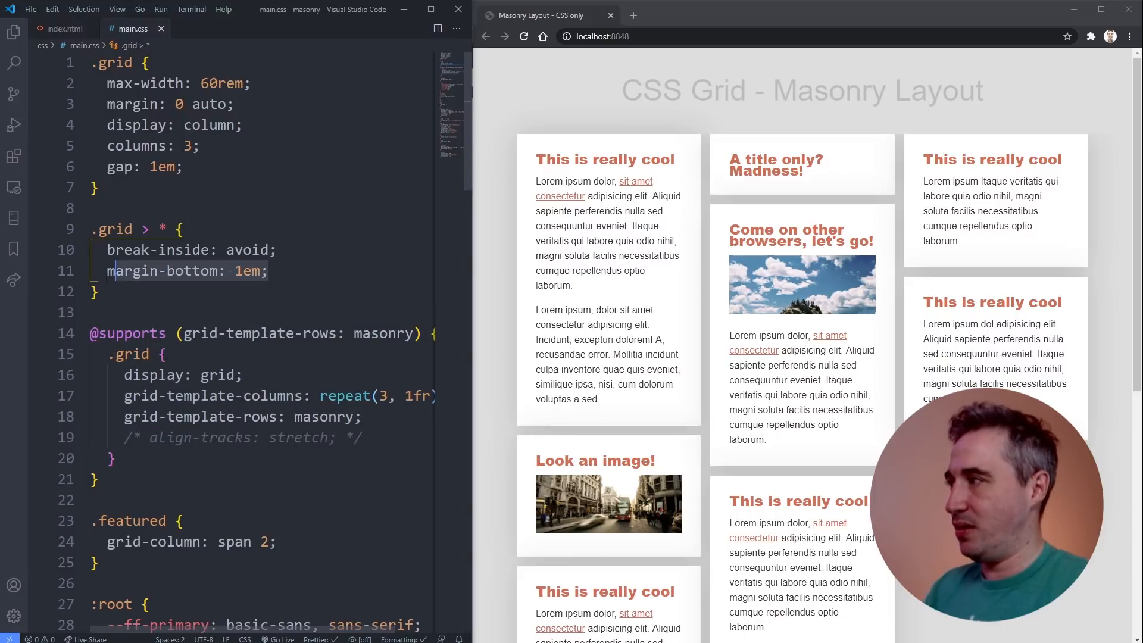
click(135, 458)
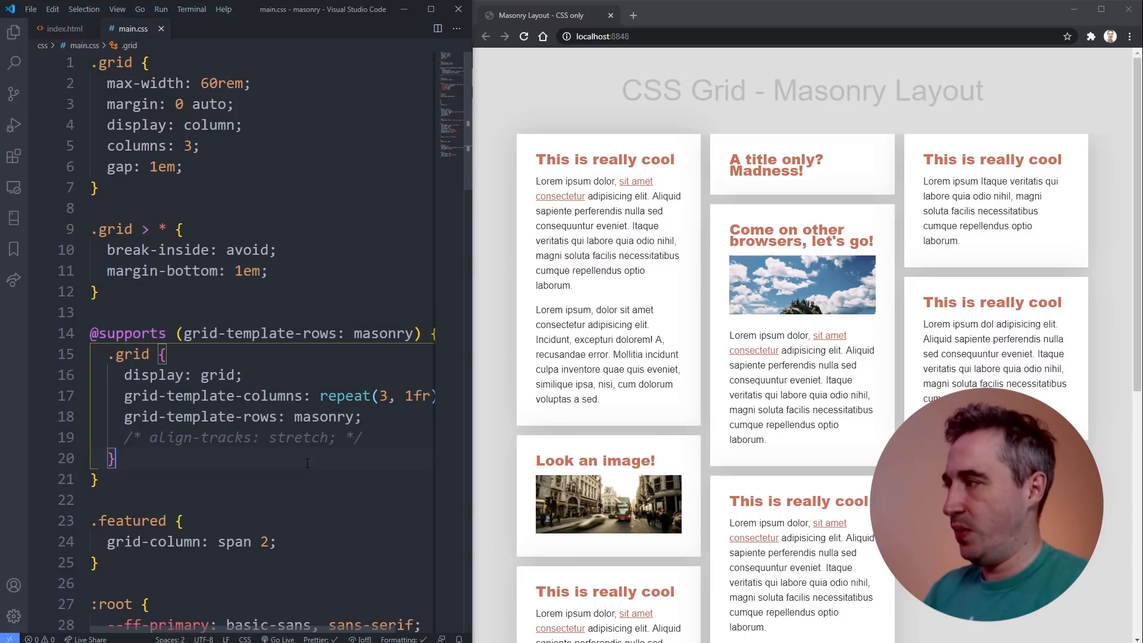
drag(129, 296, 90, 229)
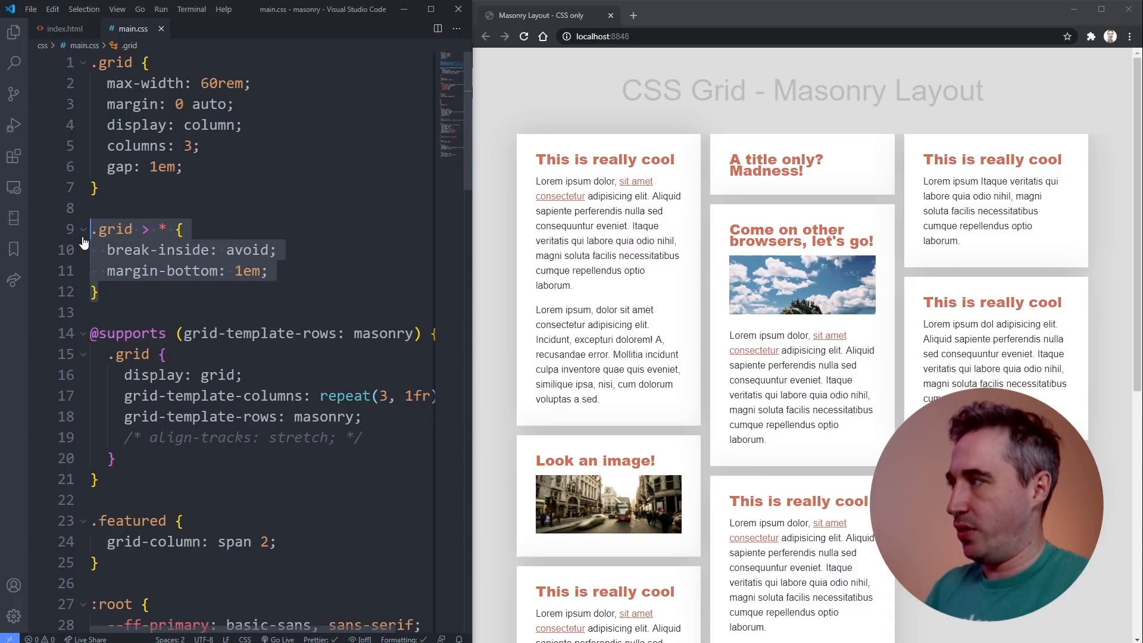
key(ctrl+c)
click(166, 456)
key(Return)
key(Return)
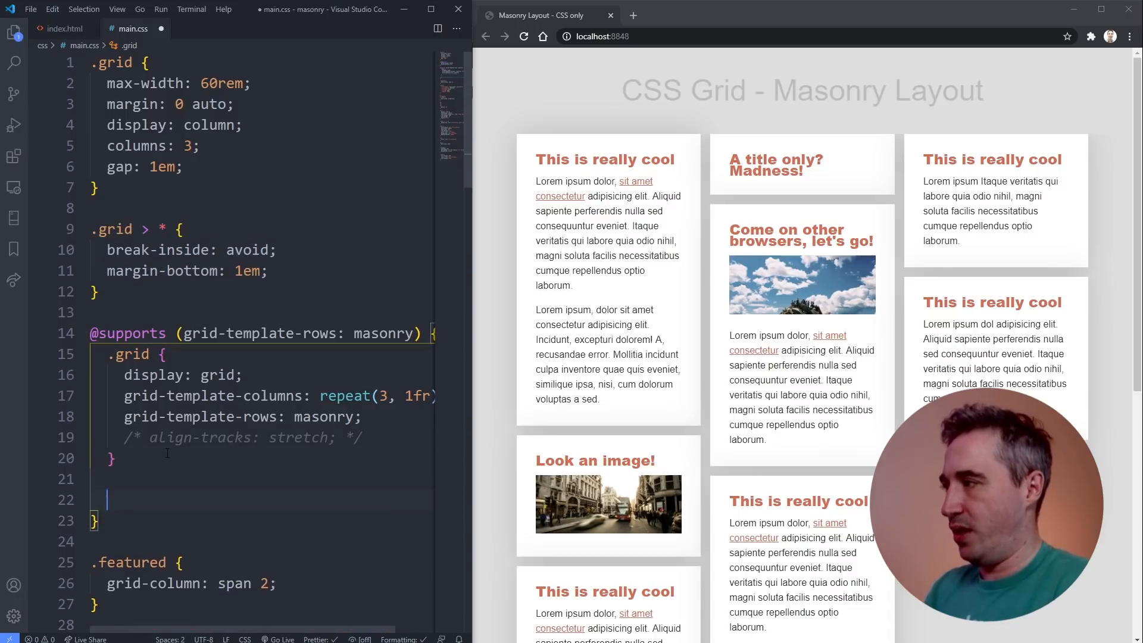
key(ctrl+v)
Step: Strip break-inside from the copy, set its margin-bottom to 0em and save
triple_click(243, 522)
key(BackSpace)
key(BackSpace)
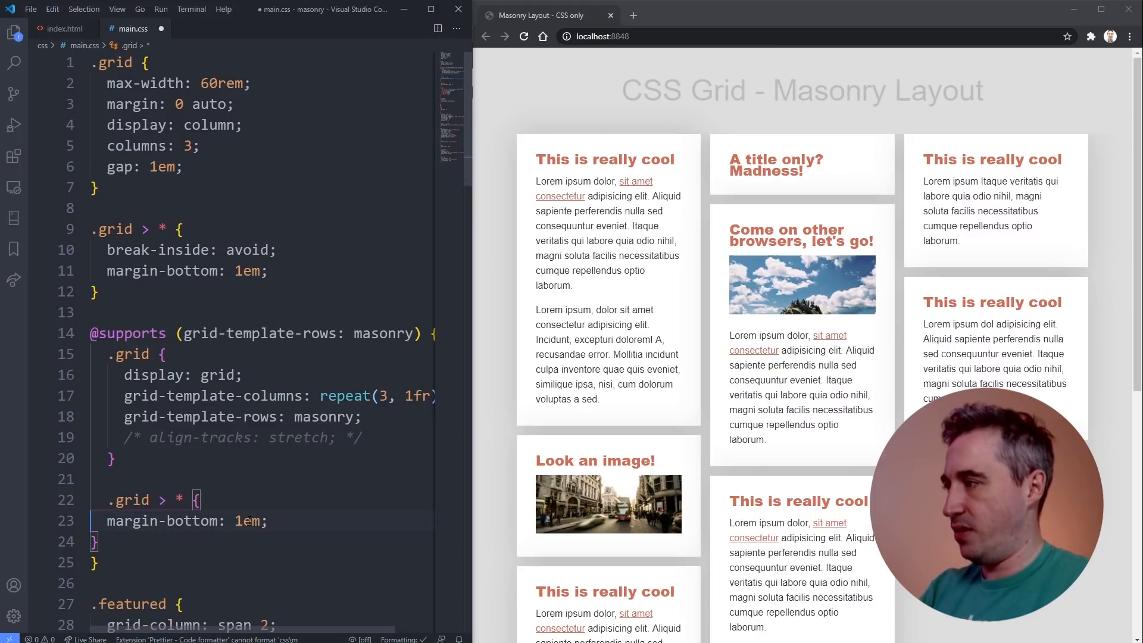
double_click(238, 520)
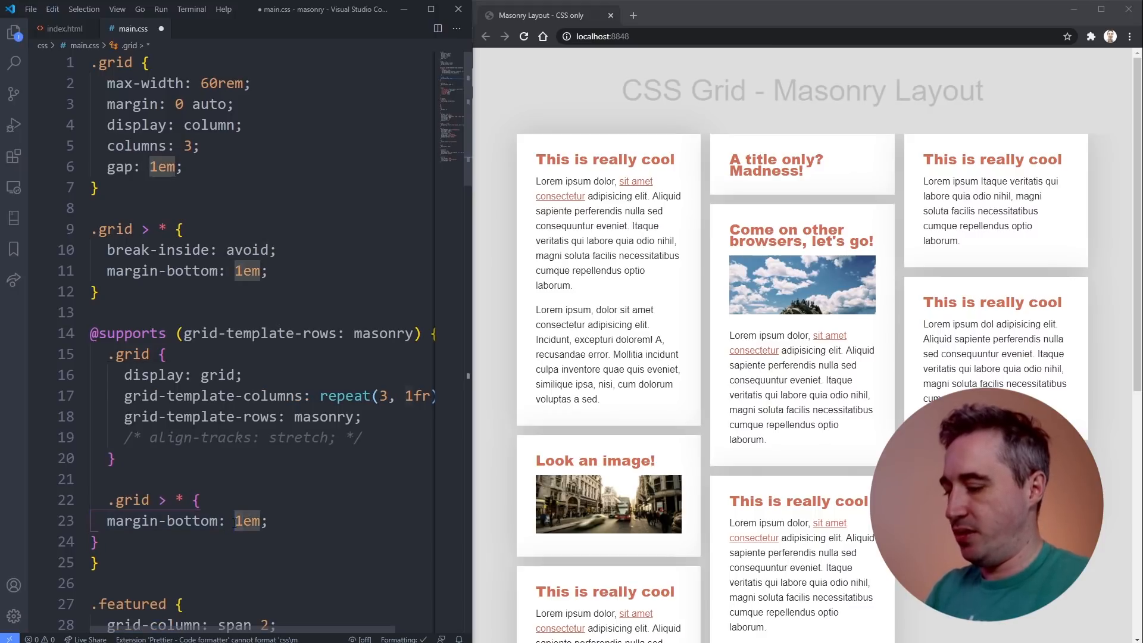
text(0)
key(ctrl+s)
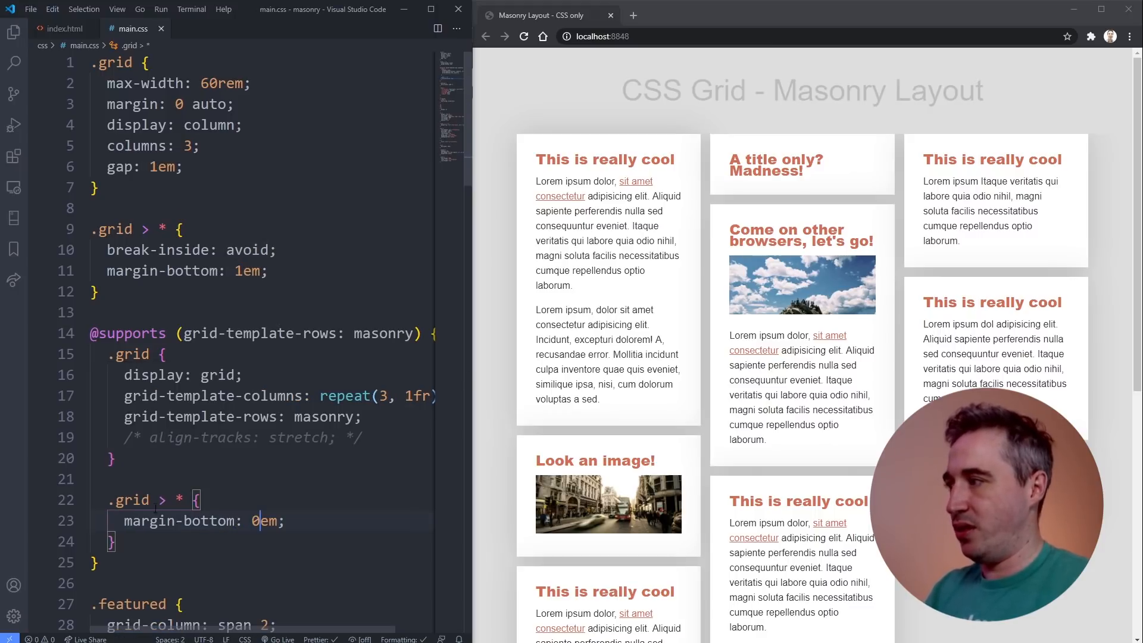
drag(154, 506, 171, 535)
drag(153, 355, 194, 438)
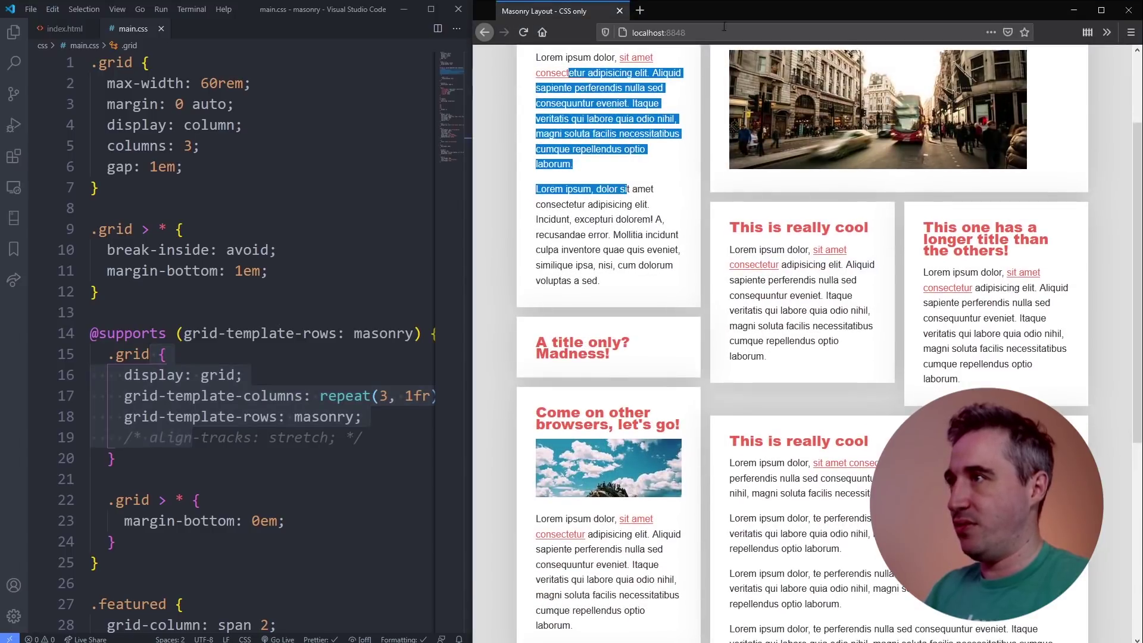
Step: Move Firefox aside to compare with Chrome, then hide Firefox and refocus the stylesheet
drag(725, 21, 194, 28)
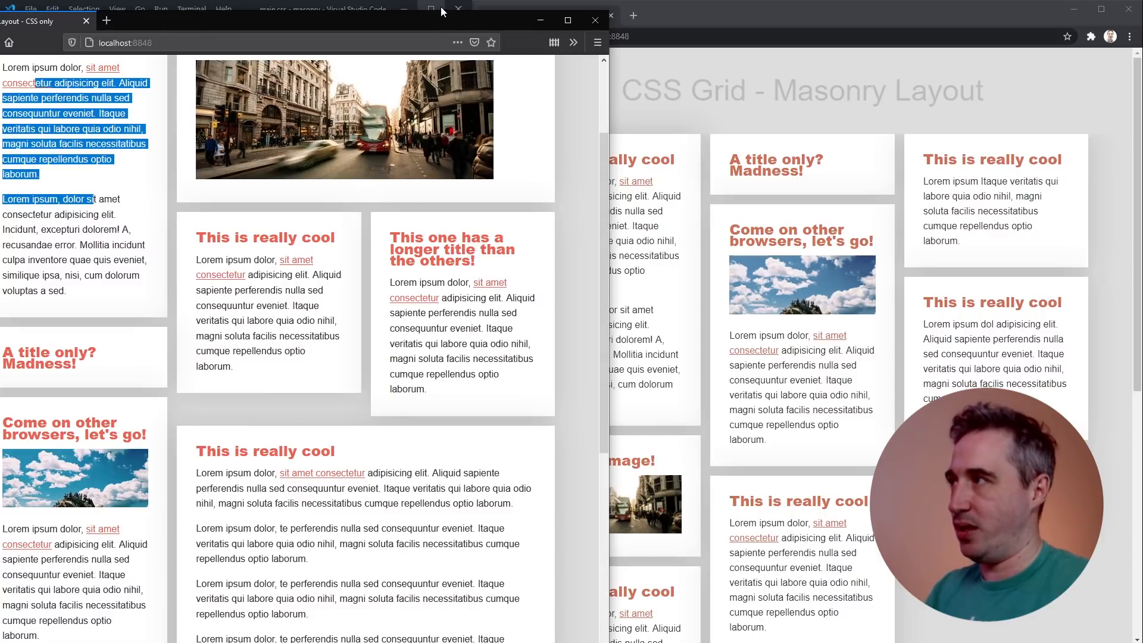
drag(447, 28, 711, 63)
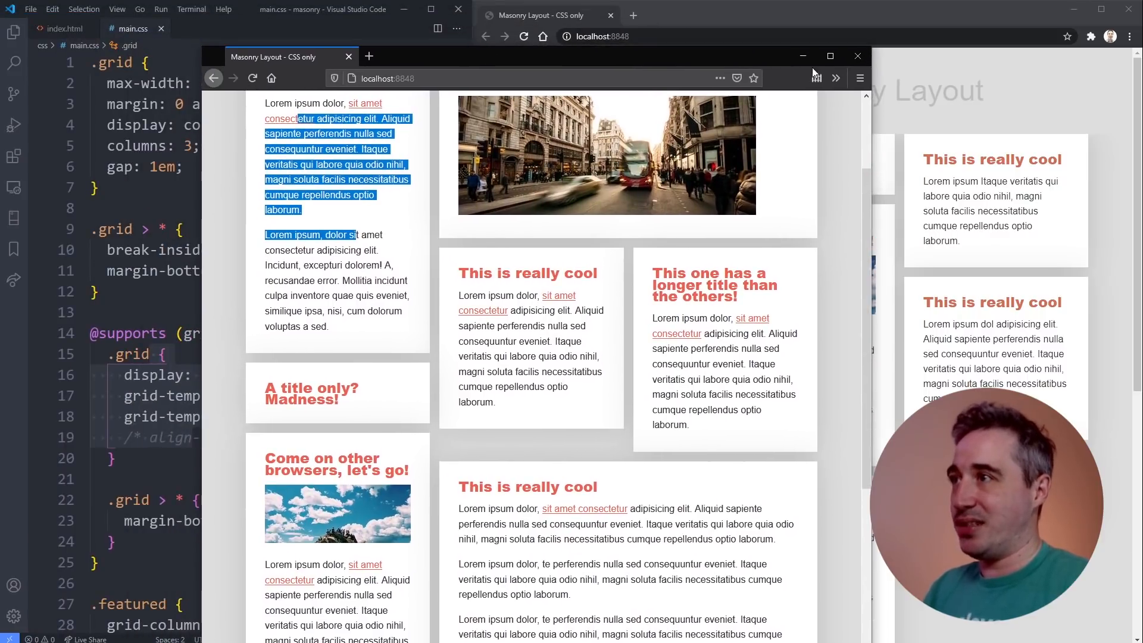
click(804, 59)
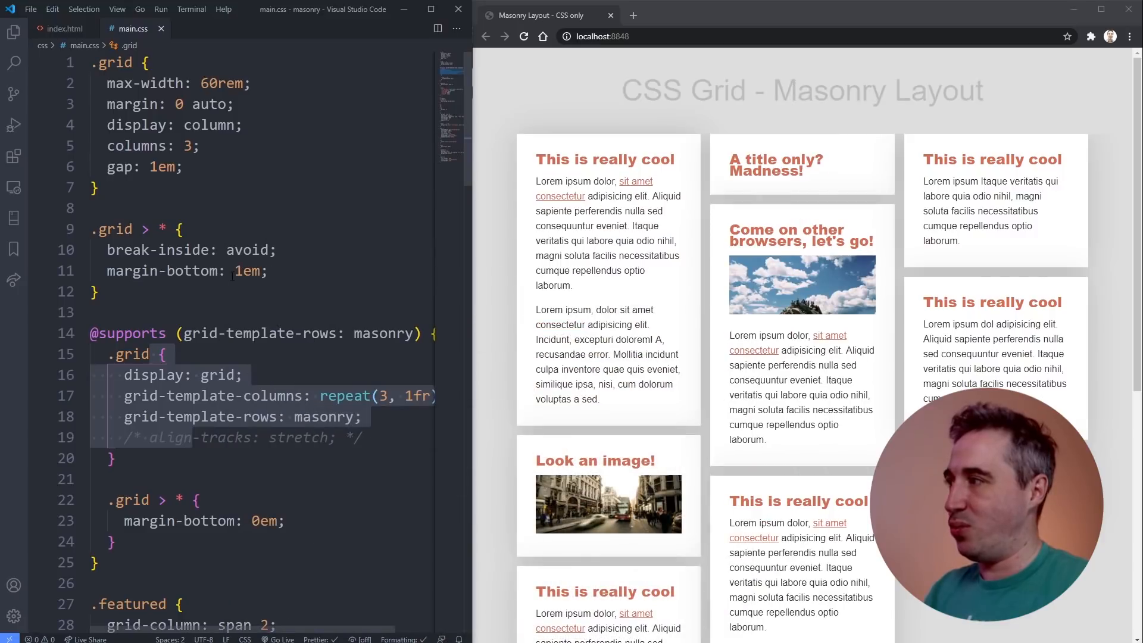
click(348, 271)
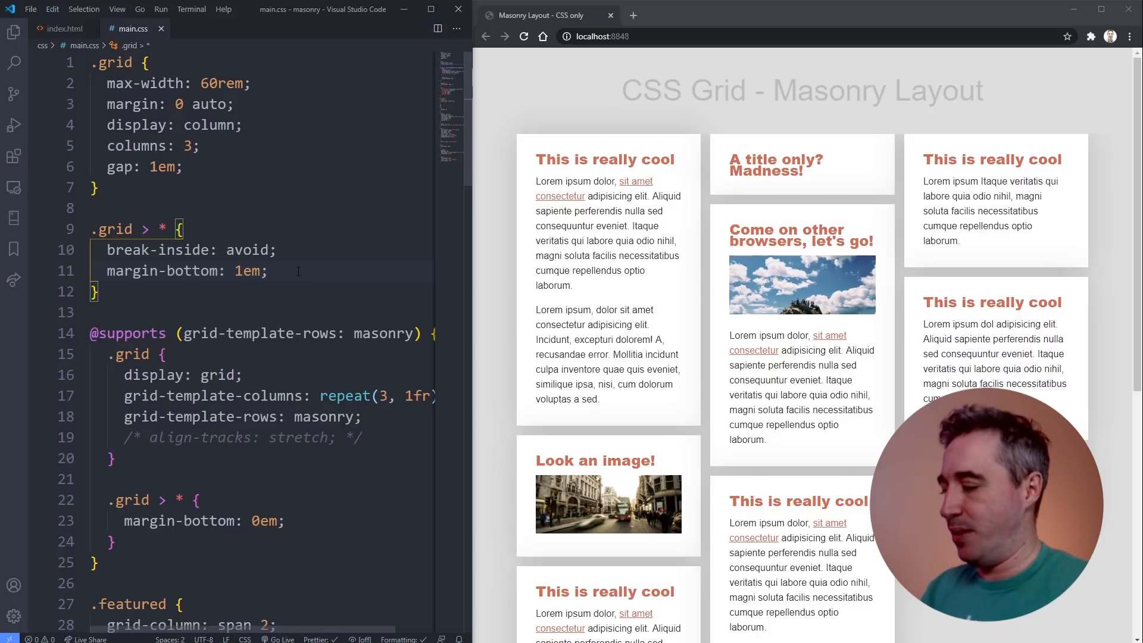
text(4)
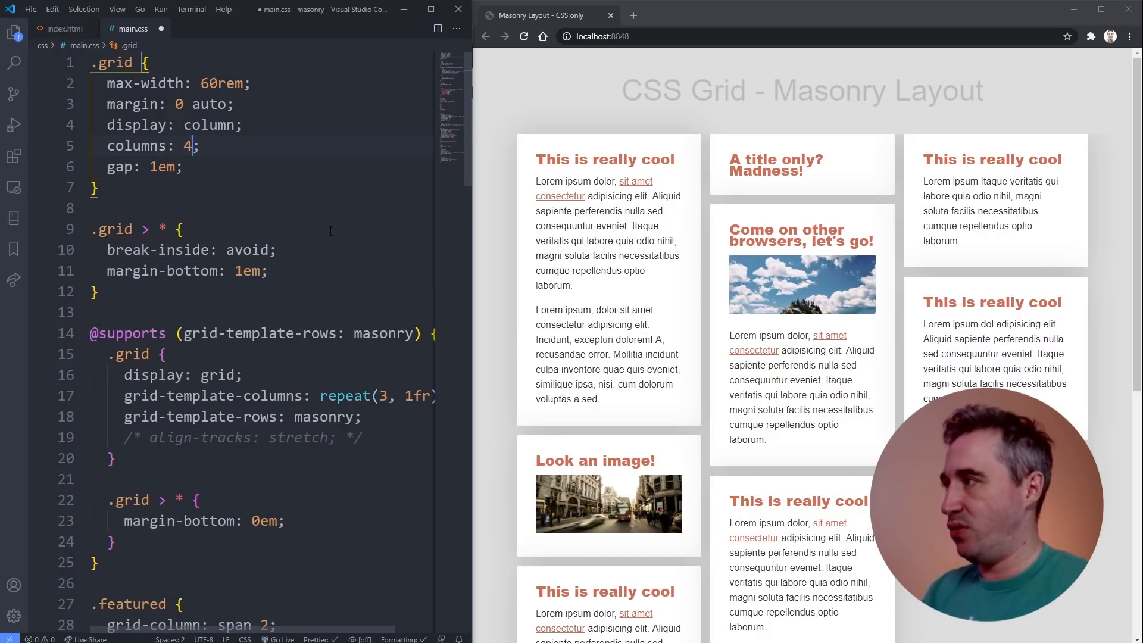
Step: Save the stylesheet and compare the Firefox rendering with Chrome
key(ctrl+s)
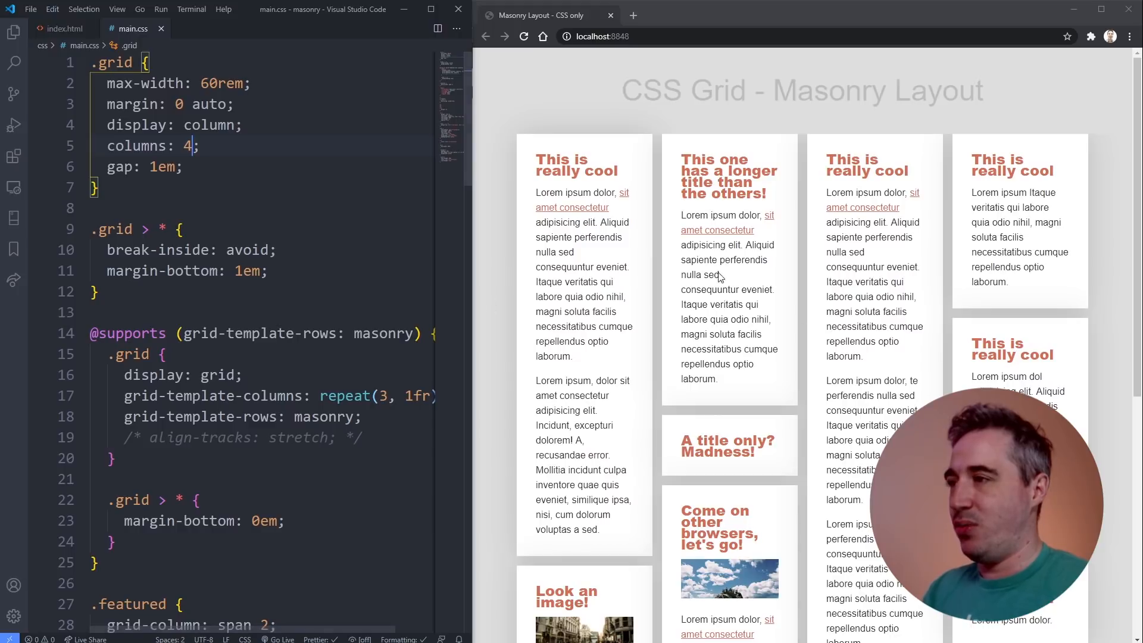
key(alt+Tab)
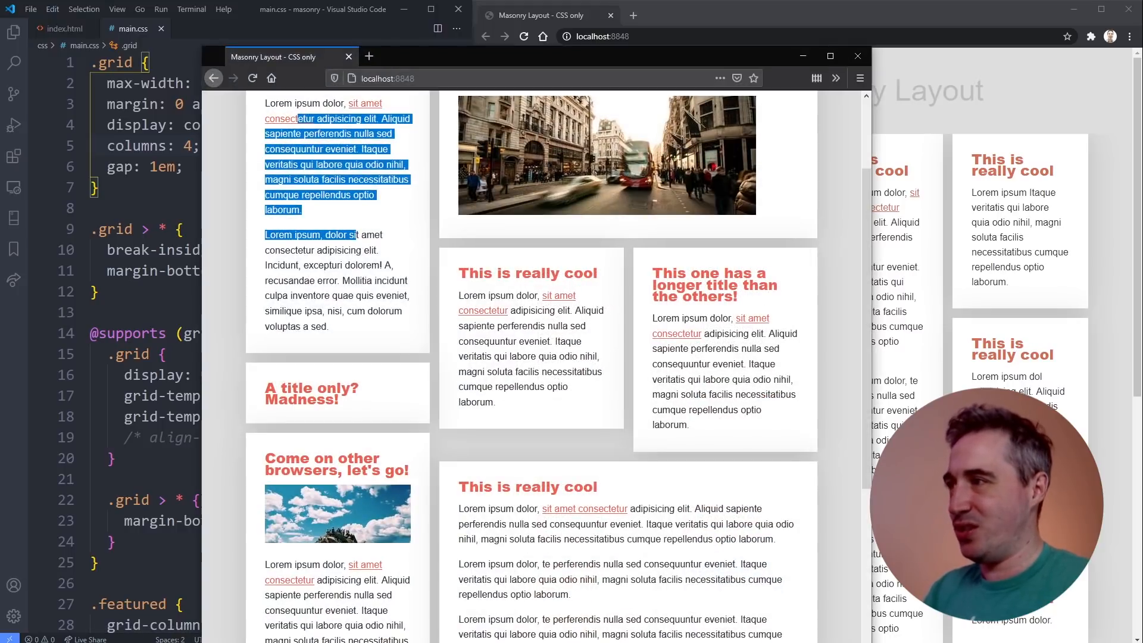
key(alt+Tab)
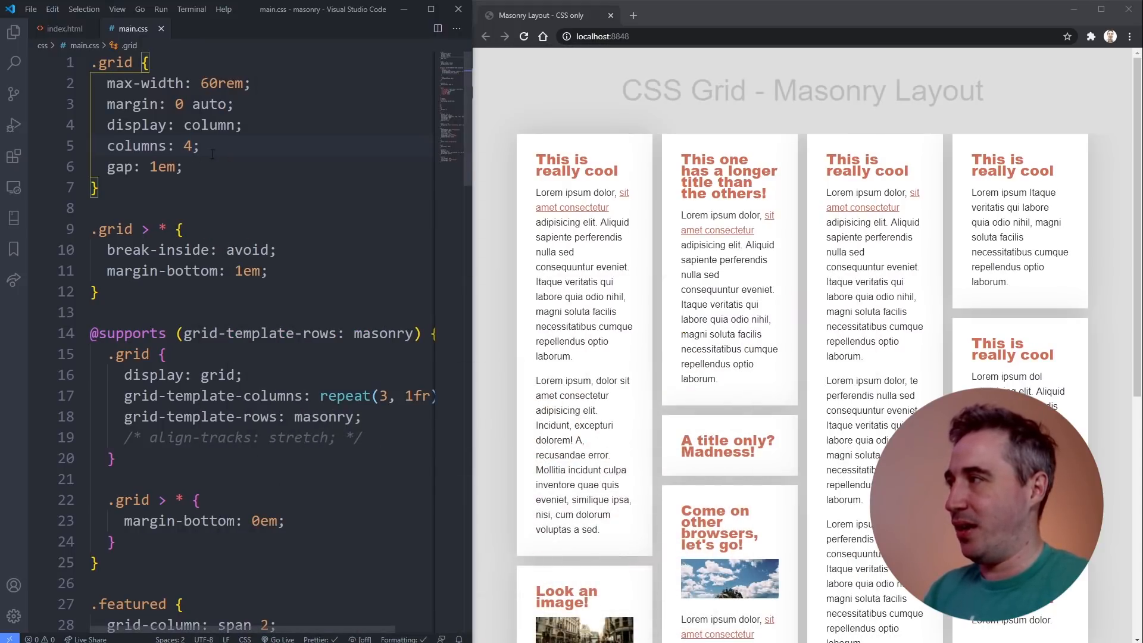
text(3)
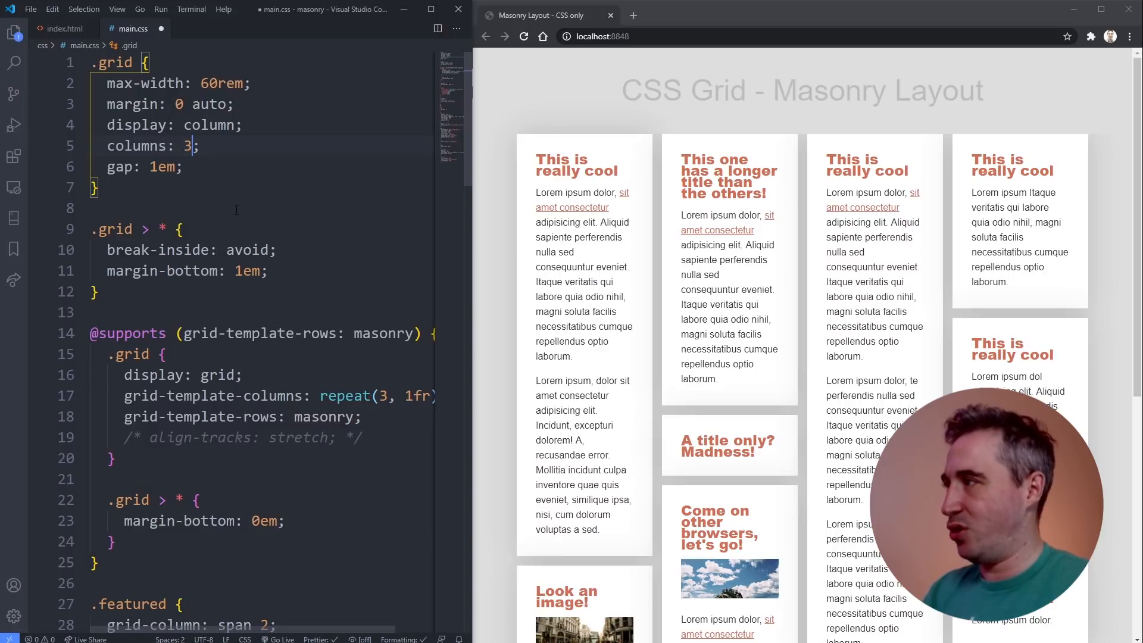
Step: Add --gap: 1em and --columns: 3 custom properties to the .grid rule
key(ctrl+Home)
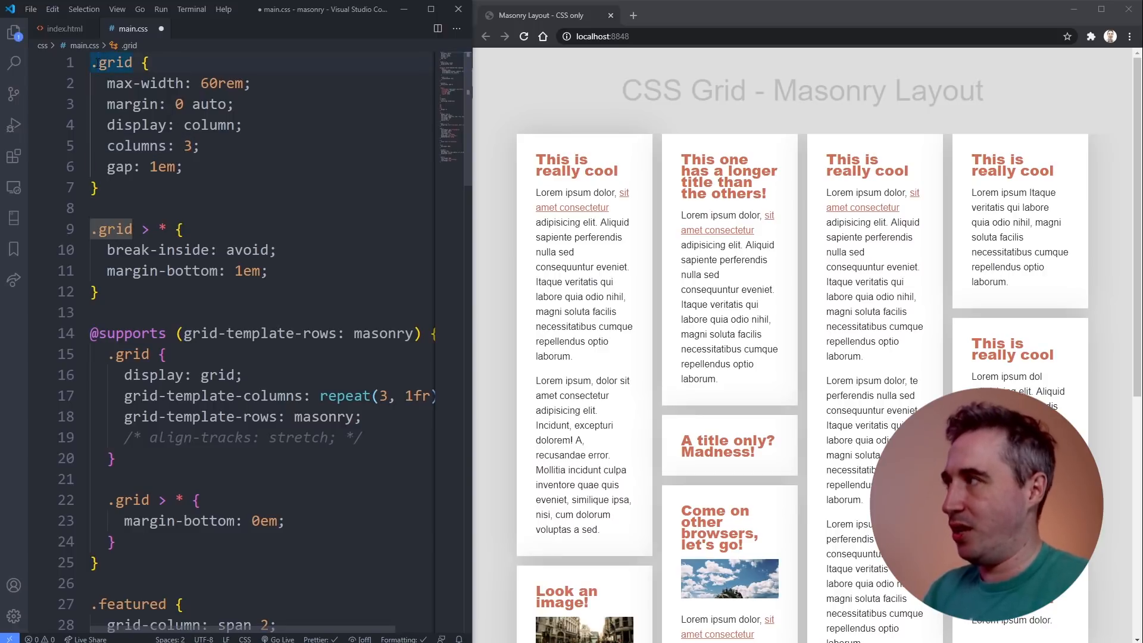
key(End)
key(Return)
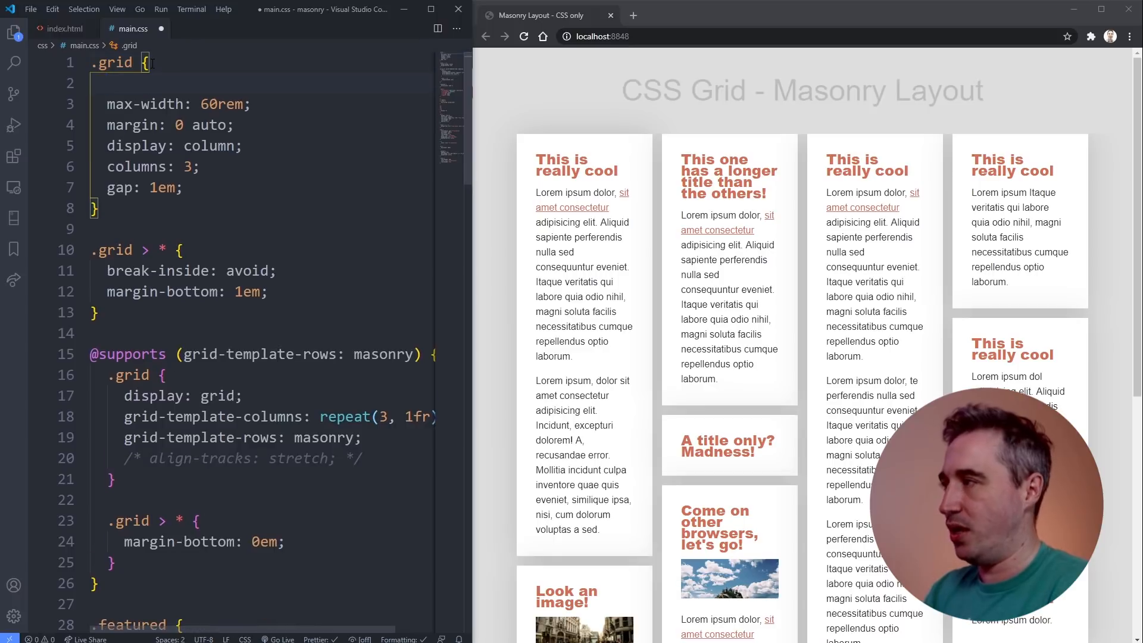
text(--gap:)
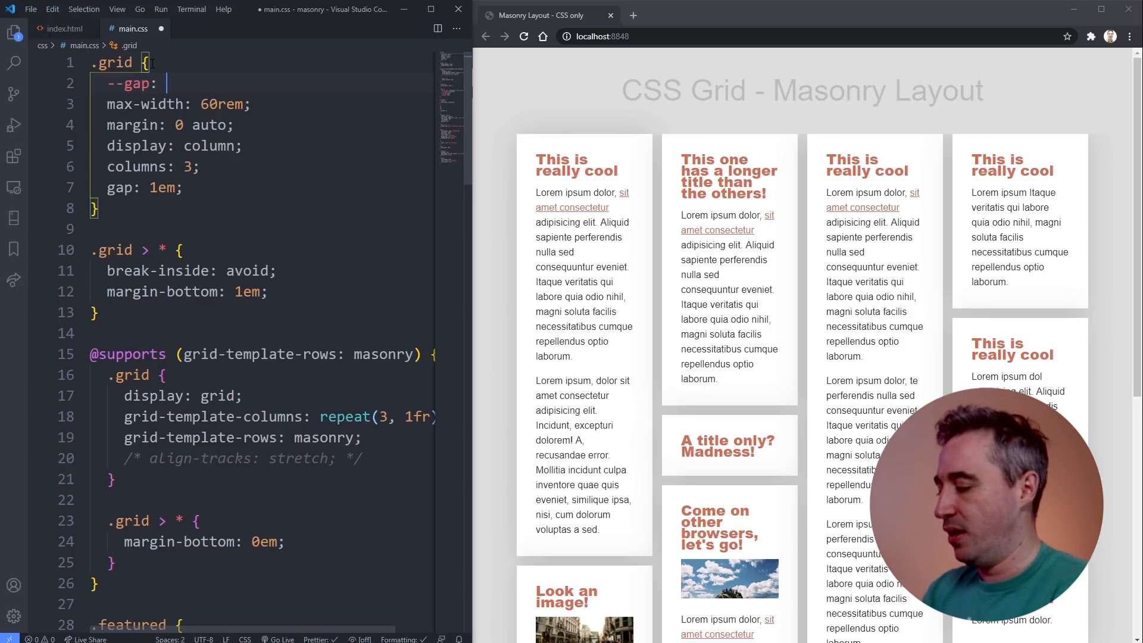
text(em;)
key(Return)
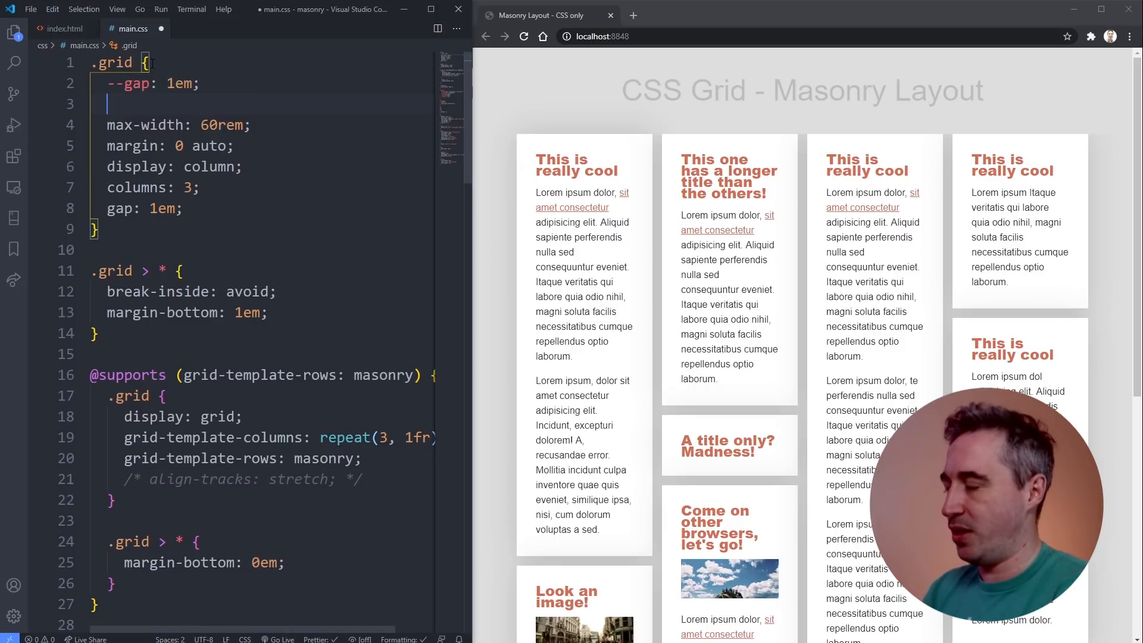
text(--)
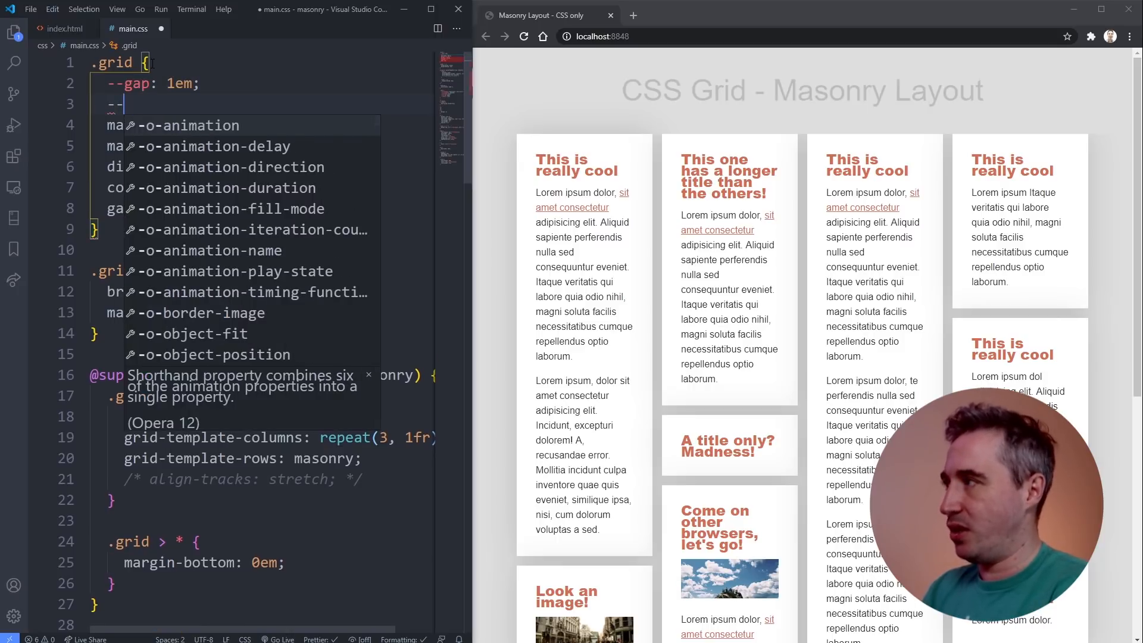
text(columns)
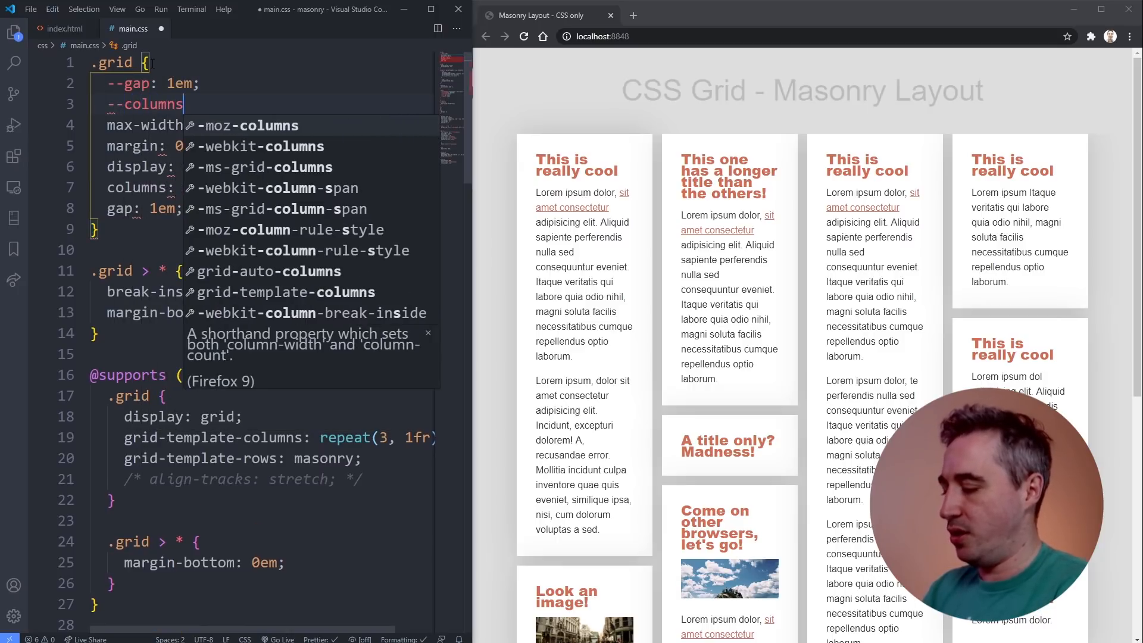
text(: 3;)
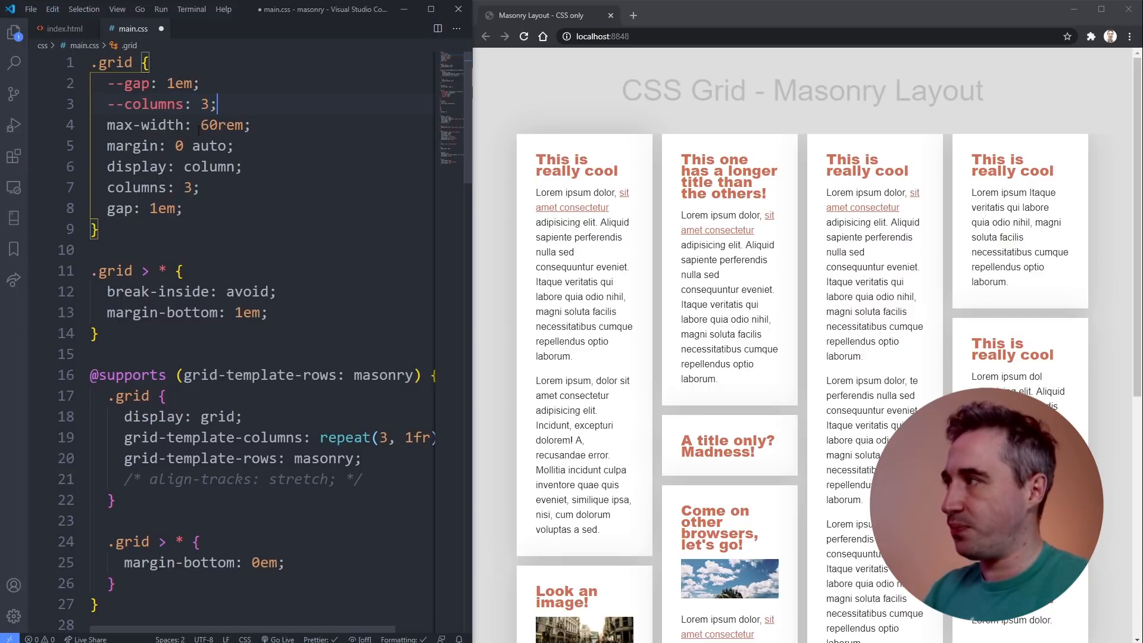
Step: Replace the columns value and the grid repeat count with var(--columns) and save
double_click(188, 188)
text(var()
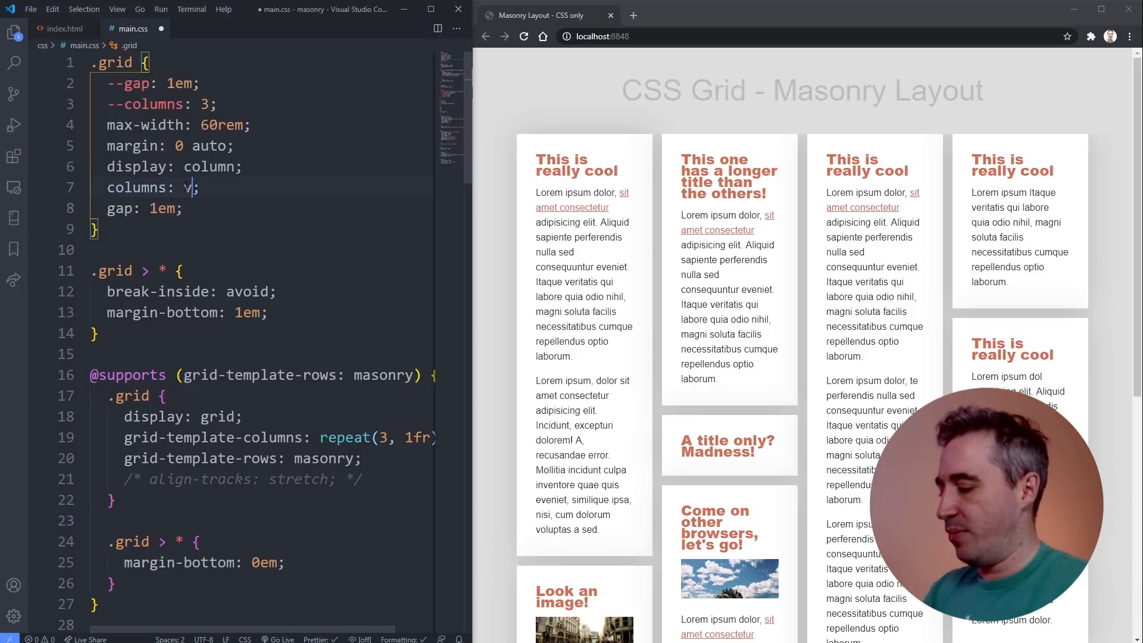
text(--col)
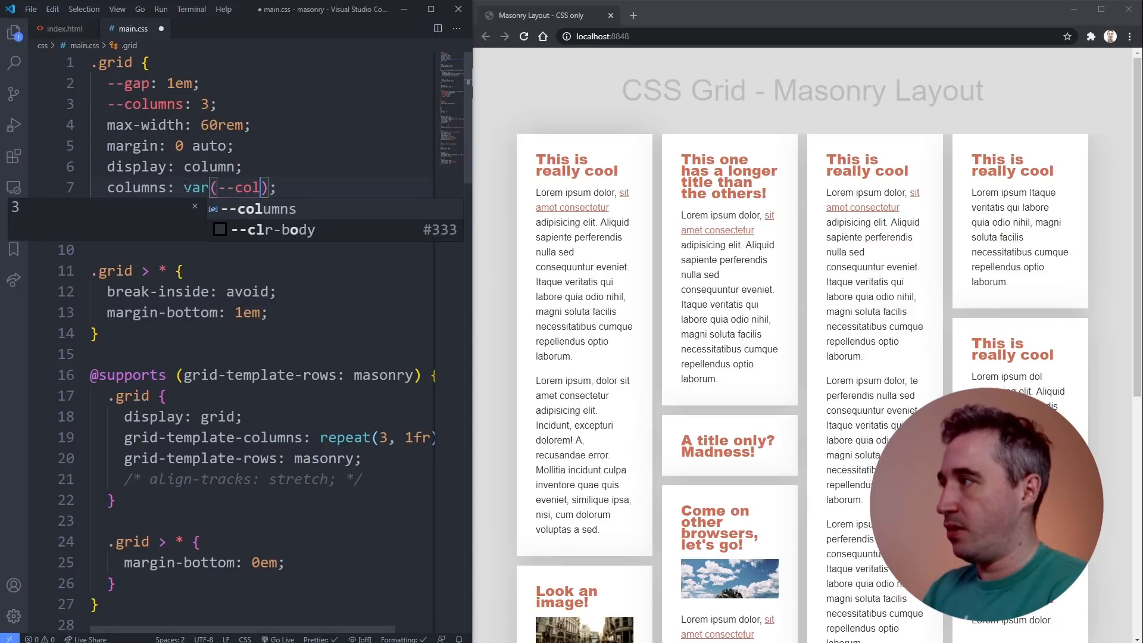
key(Tab)
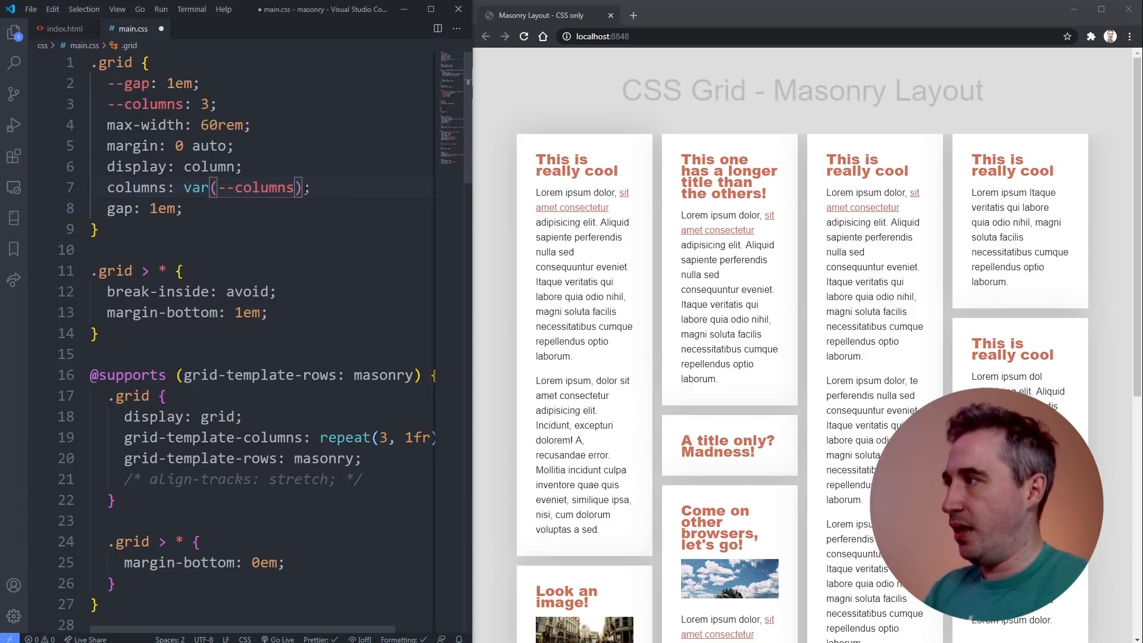
drag(302, 187, 204, 190)
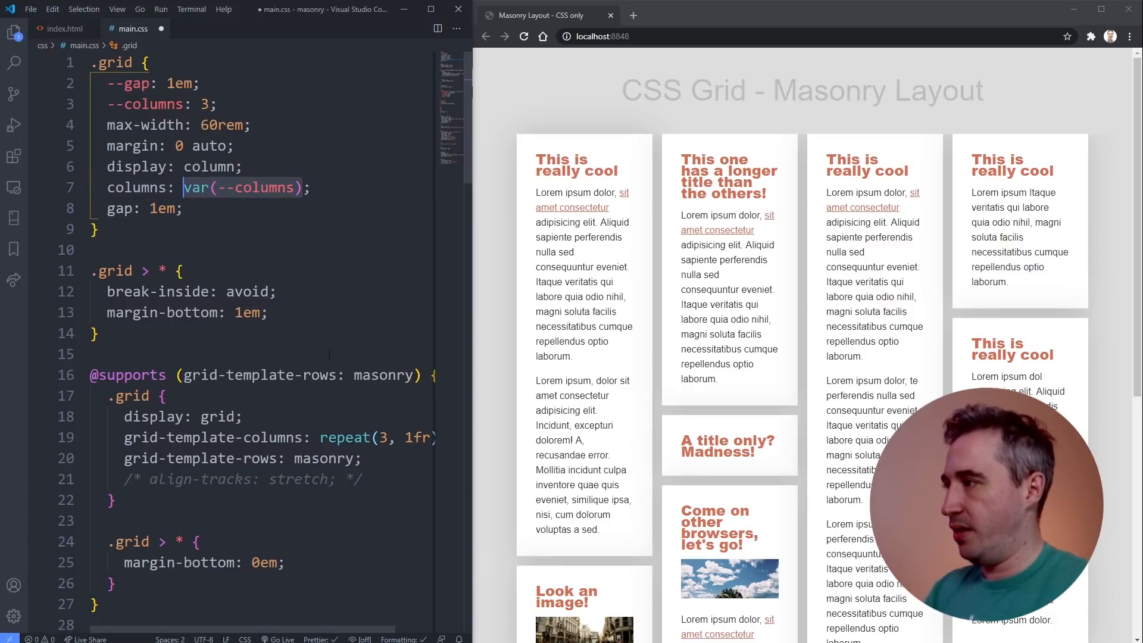
double_click(383, 438)
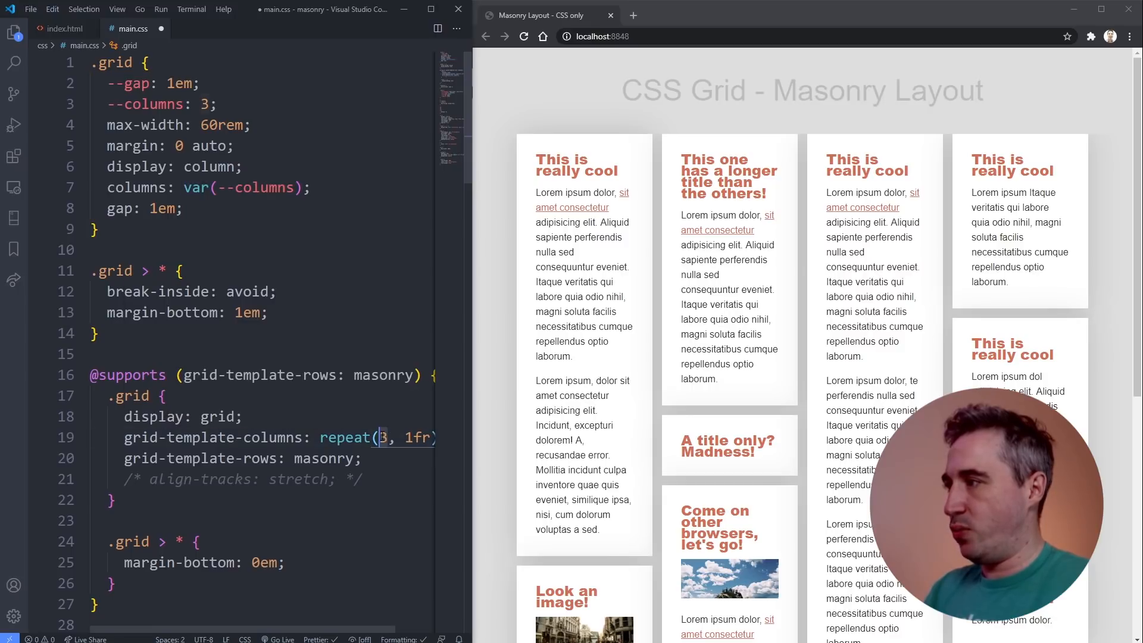
text(var(--columns))
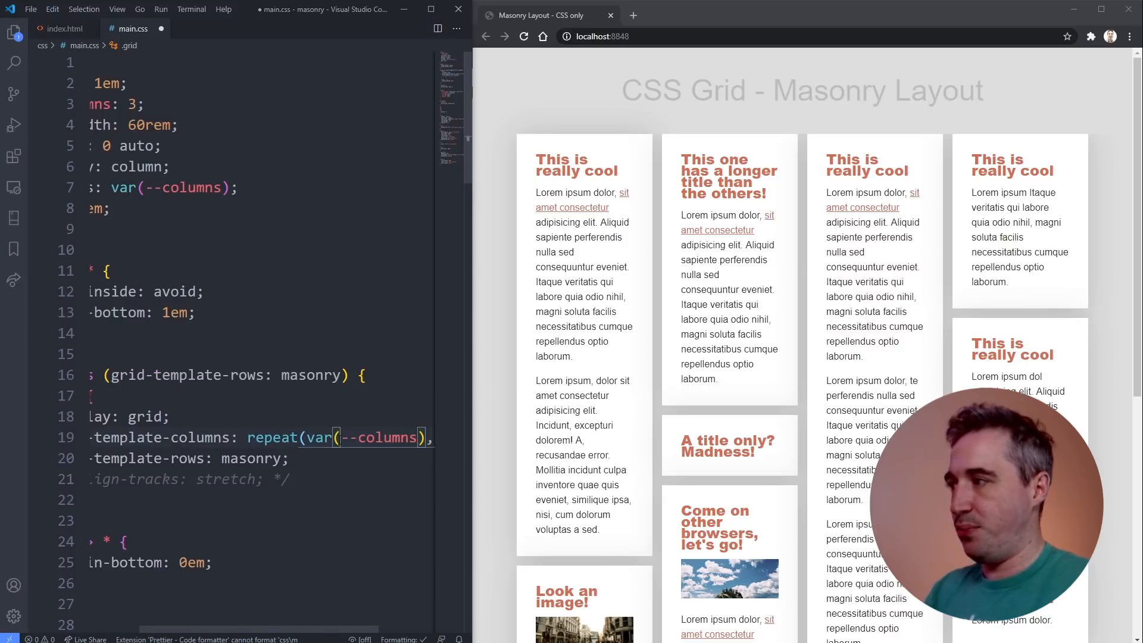
key(ctrl+s)
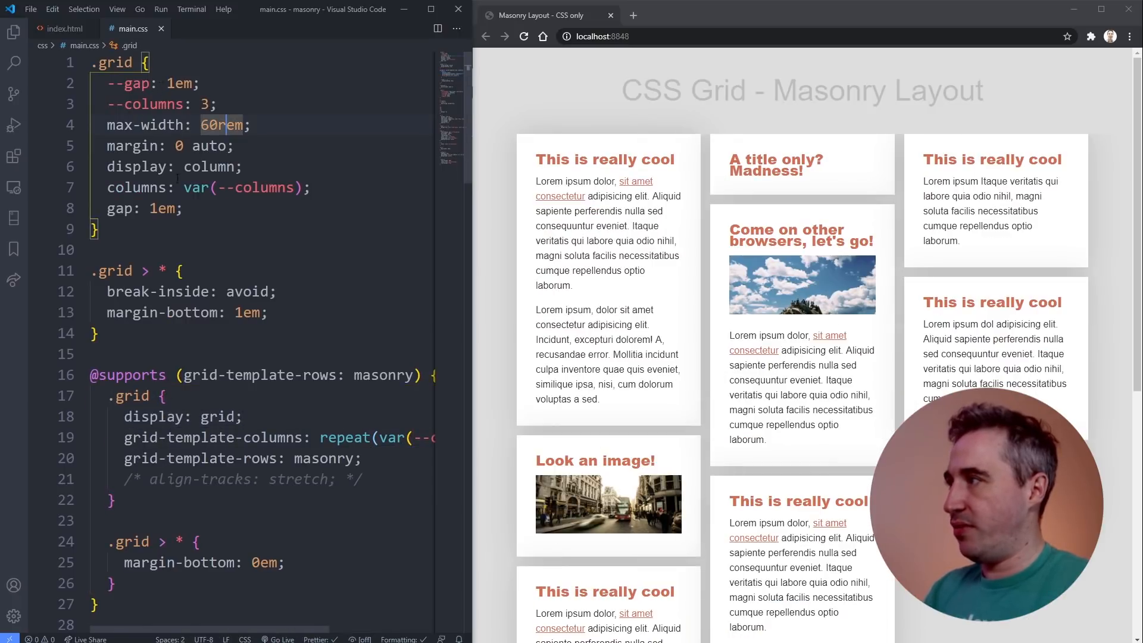
Step: Replace the gap value and the card margin-bottom with var(--gap)
double_click(161, 208)
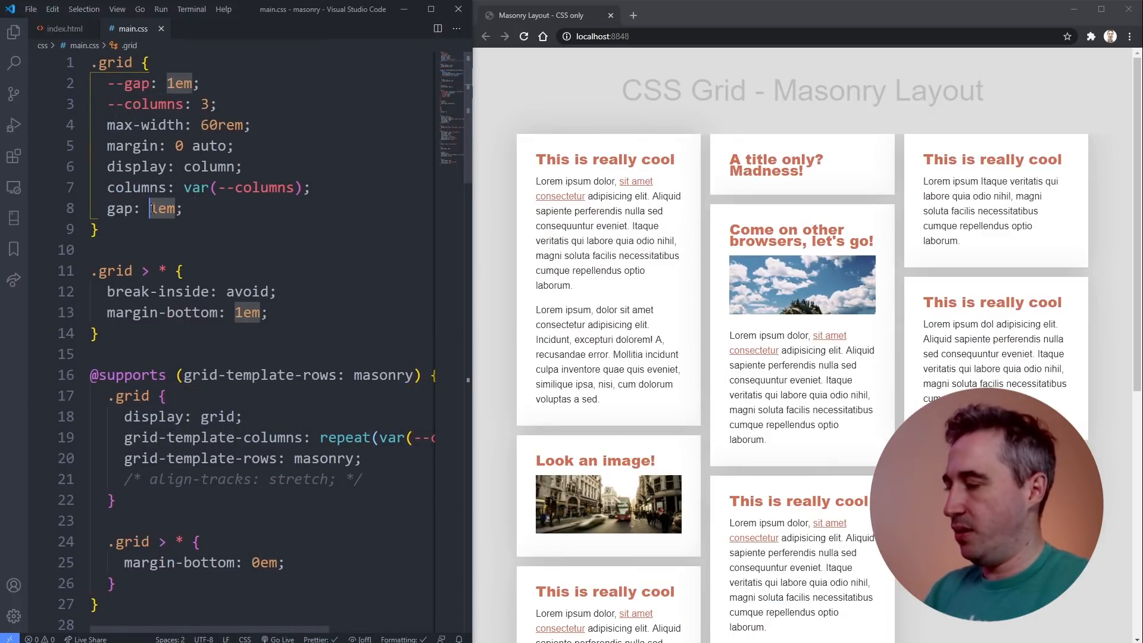
text(var()
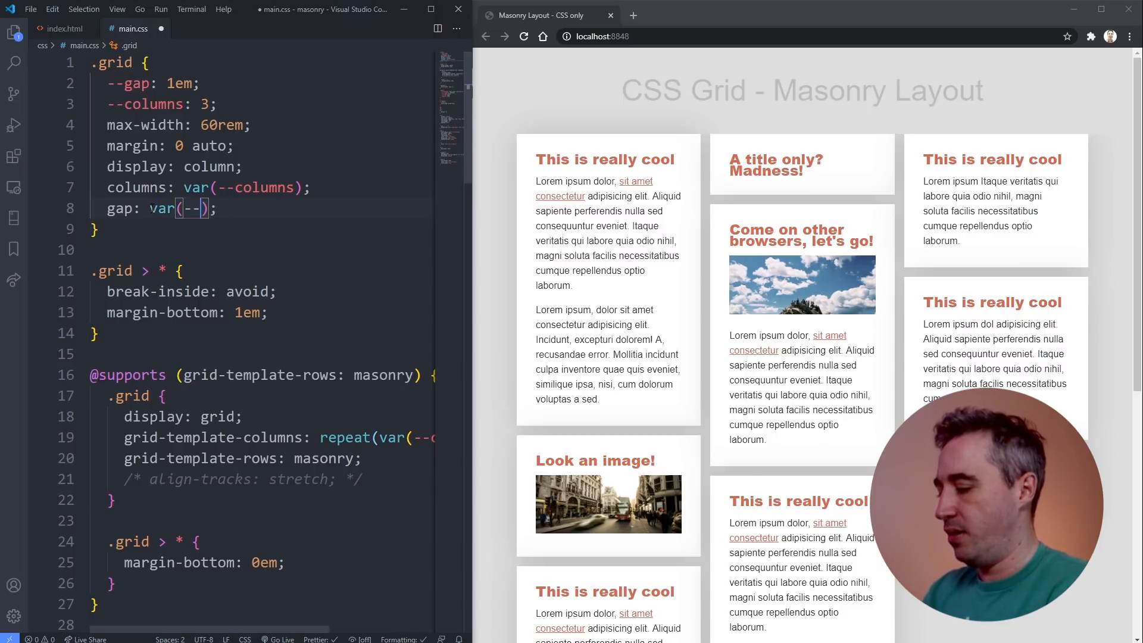
text(--gap)
key(Escape)
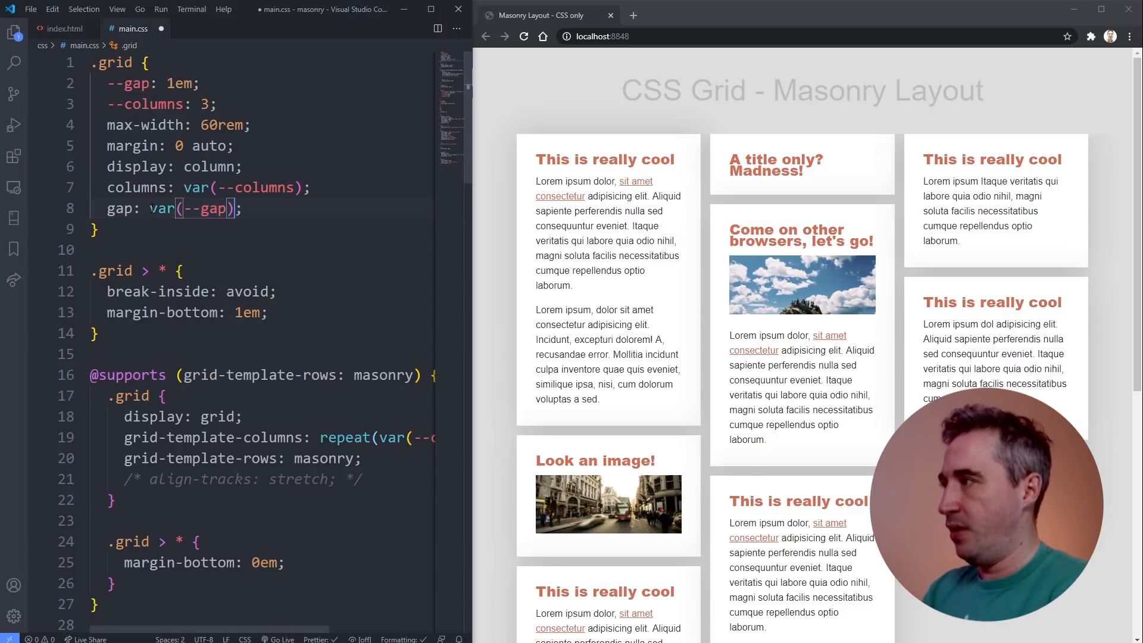
key(ctrl+shift+Left)
key(ctrl+shift+Left)
key(ctrl+shift+Left)
key(ctrl+shift+Left)
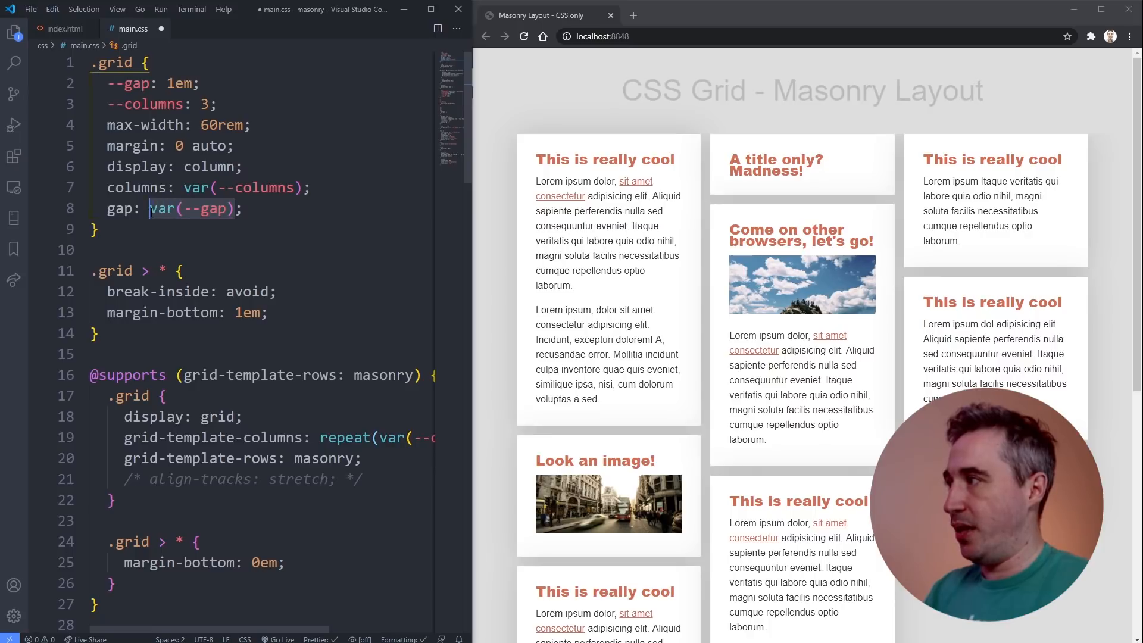
key(ctrl+c)
double_click(245, 313)
key(ctrl+v)
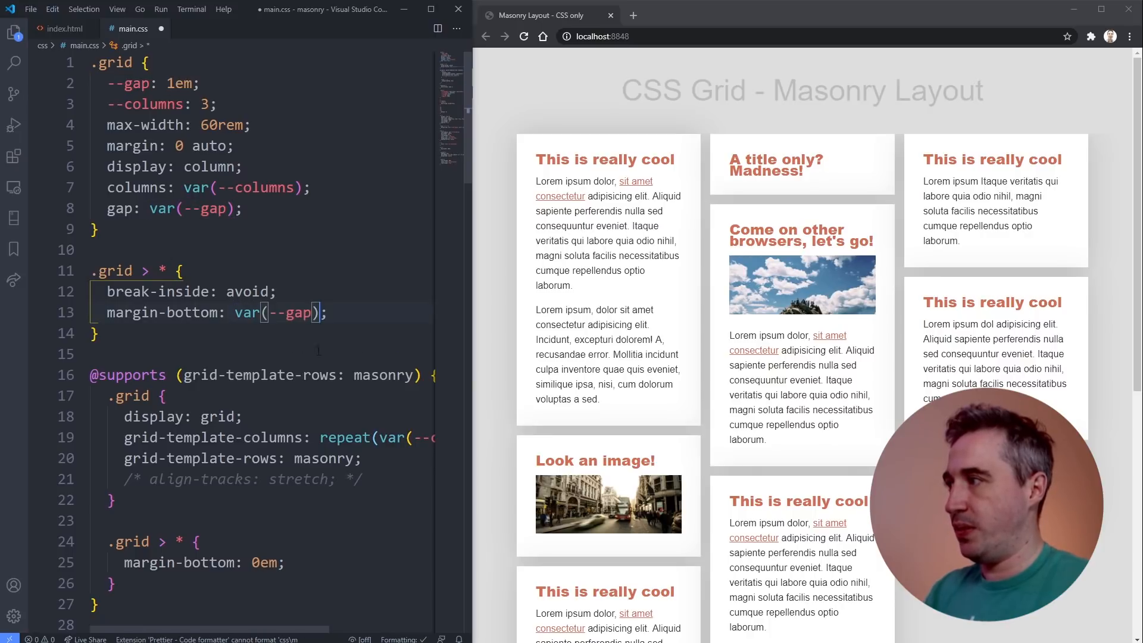
scroll(323, 457, down, 2)
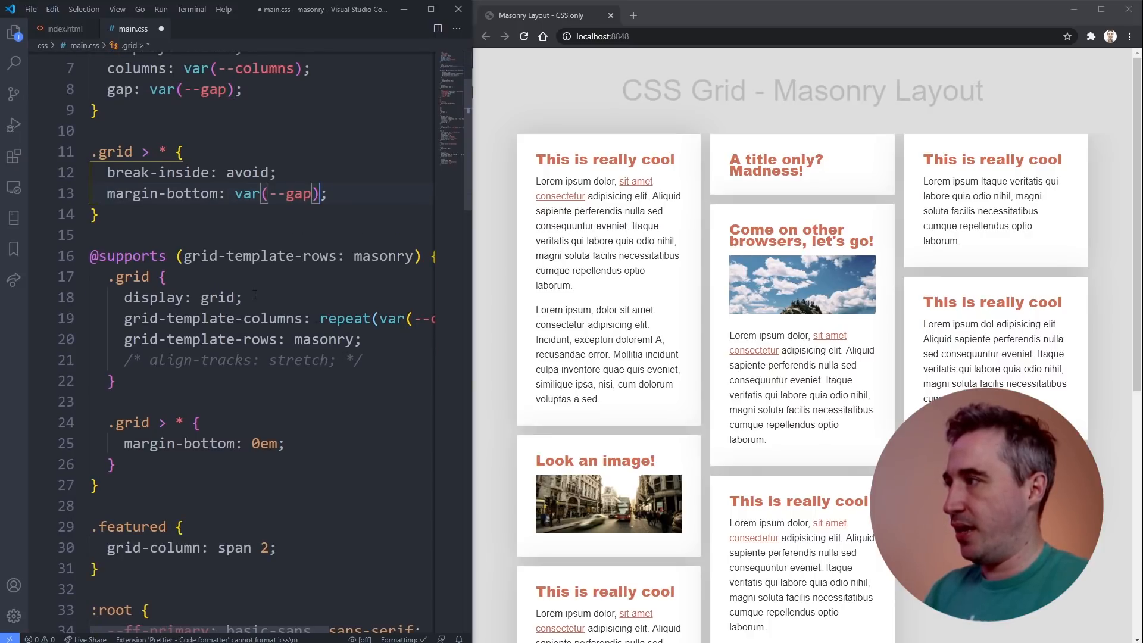
scroll(255, 295, up, 2)
click(267, 208)
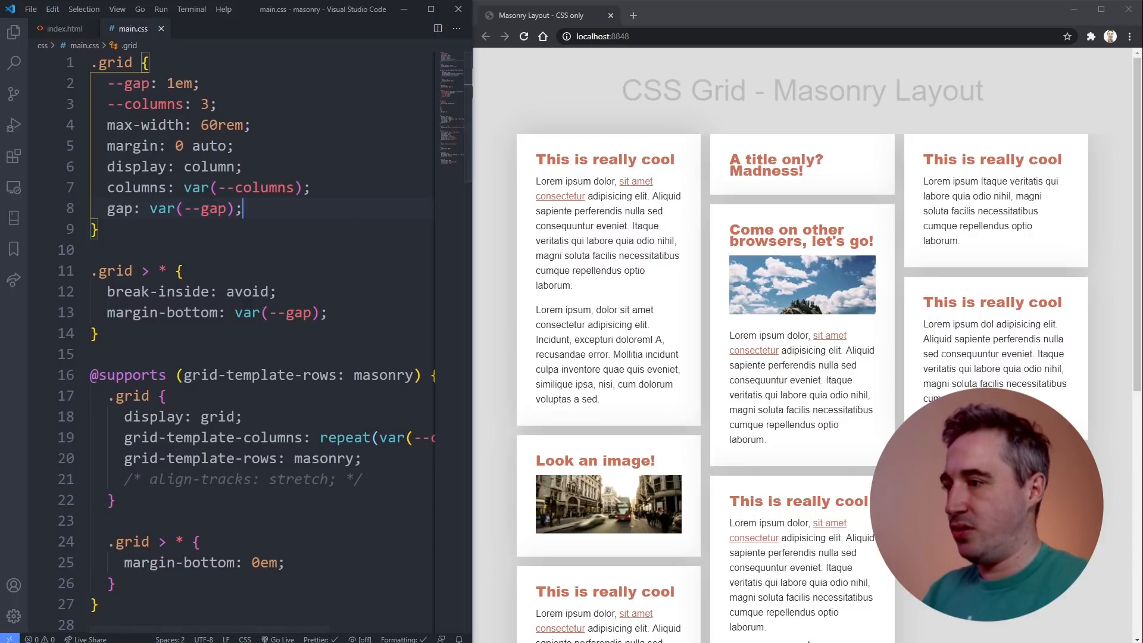
Step: Stack the Firefox preview below Chrome and set --columns to 4 so both previews show four columns
key(alt+Tab)
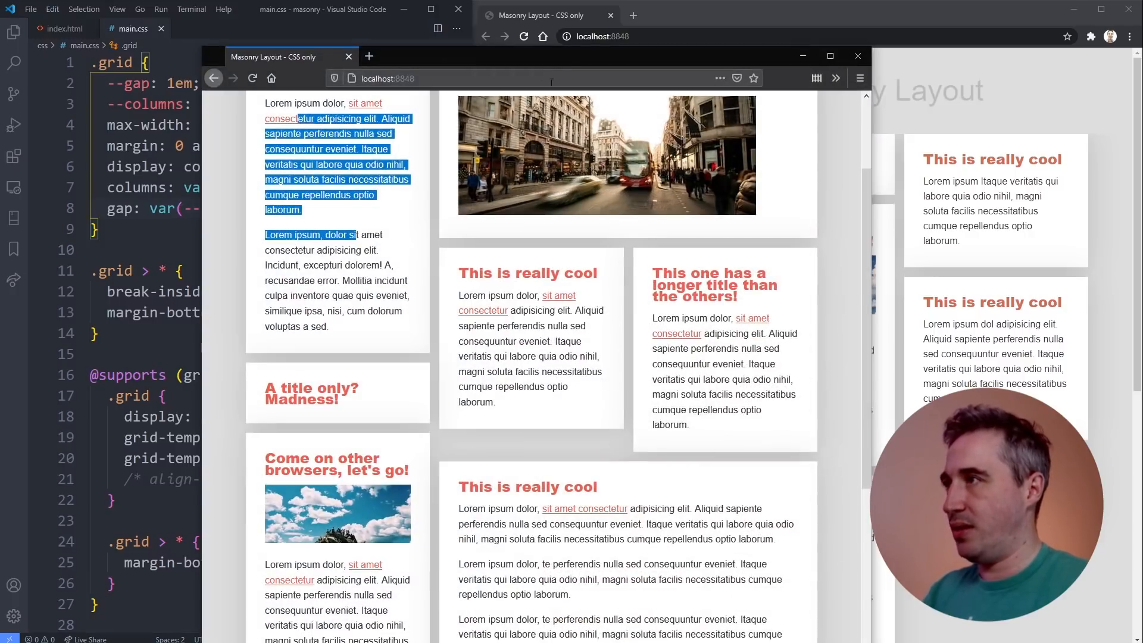
mouse_move(565, 54)
mouse_down()
mouse_move(804, 241)
mouse_move(833, 235)
mouse_up()
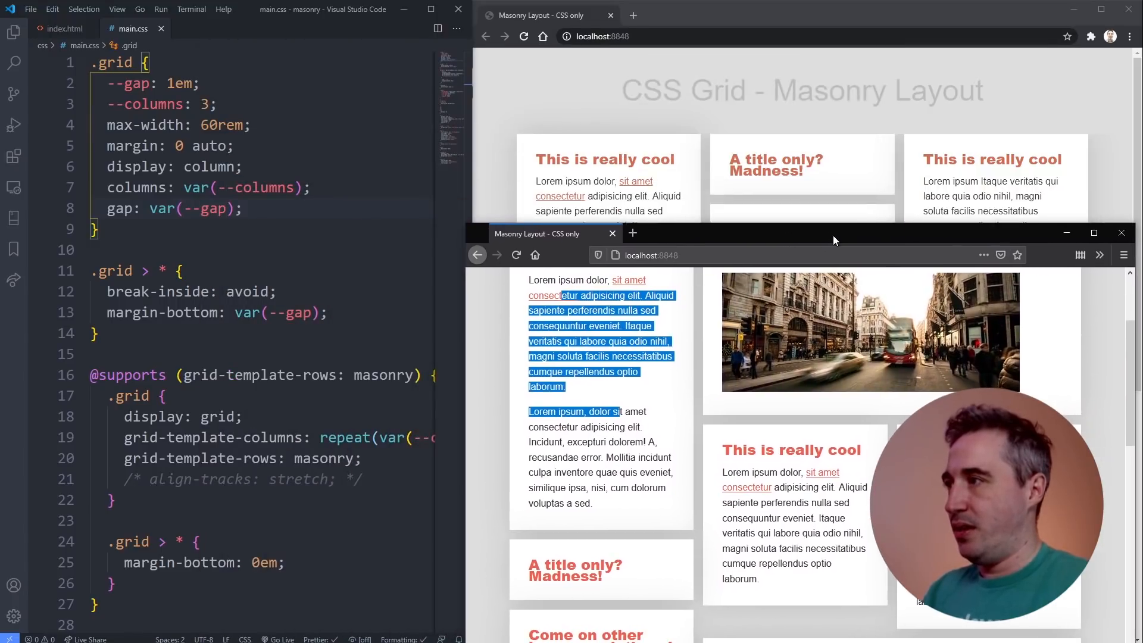
scroll(827, 159, down, 2)
scroll(828, 159, down, 2)
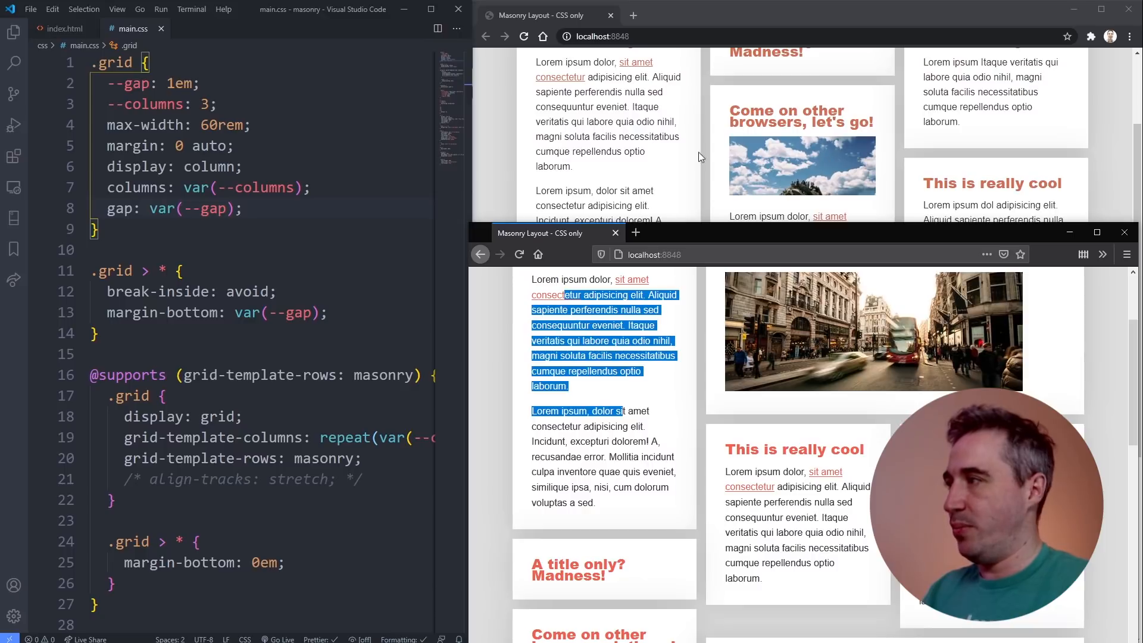
click(208, 103)
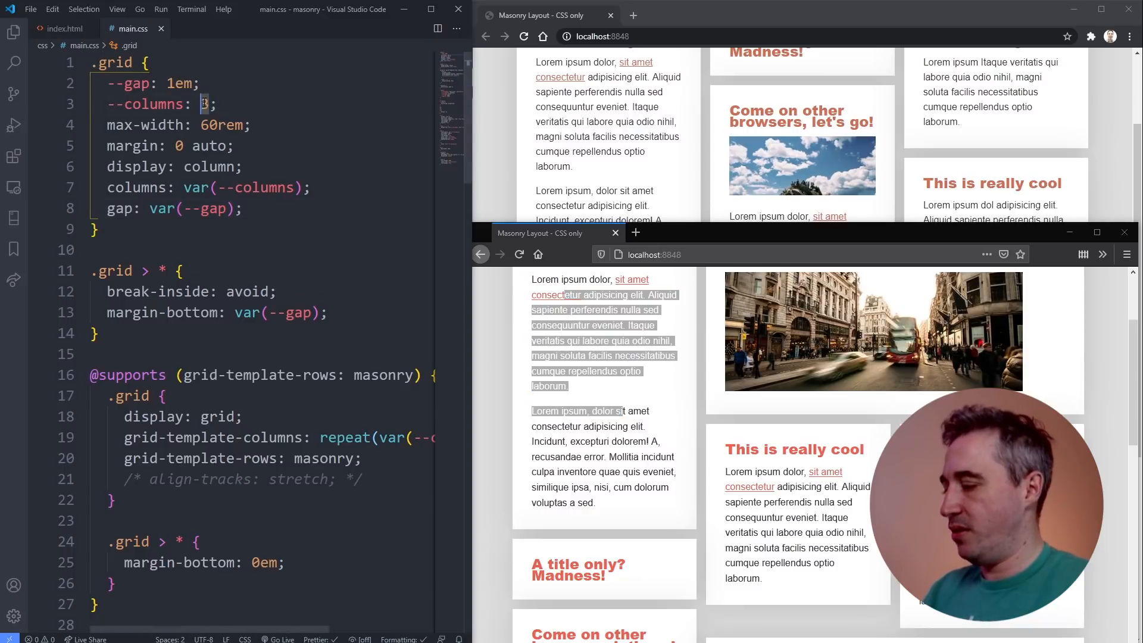
text(4)
key(ctrl+s)
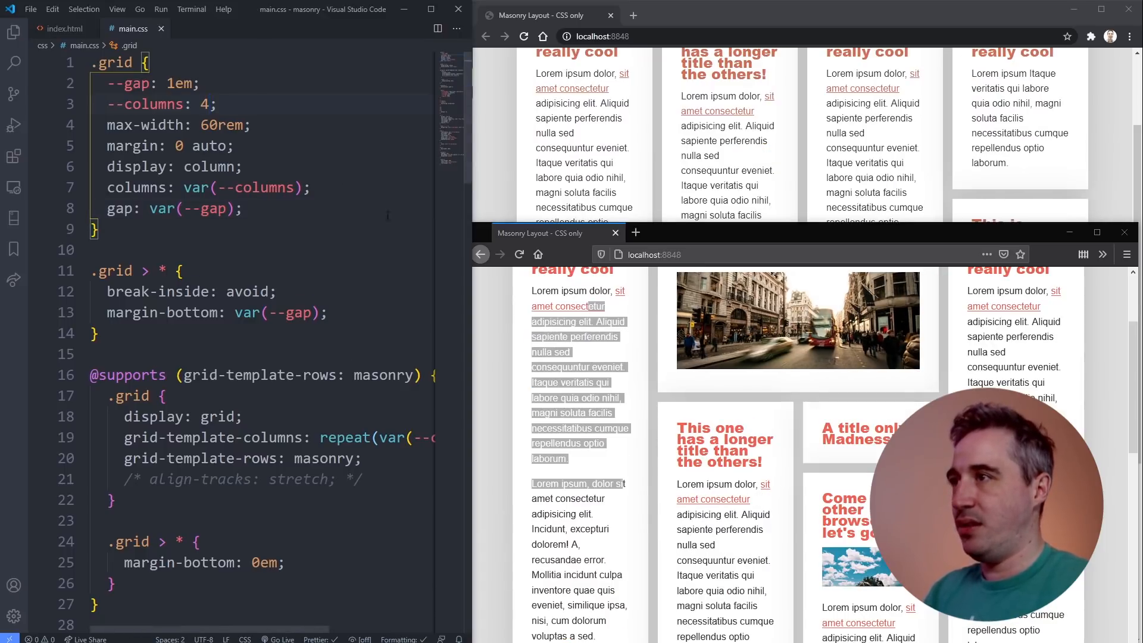
scroll(810, 191, up, 3)
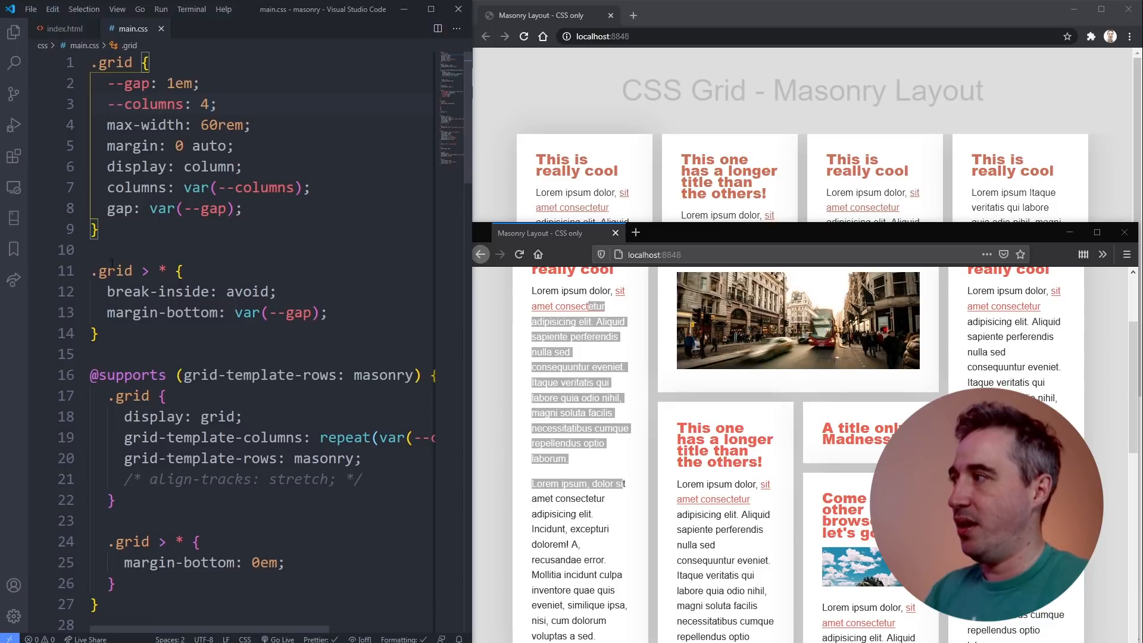
Step: Set --columns to 2 and save so both previews reflow into two columns
drag(97, 271, 203, 333)
click(342, 339)
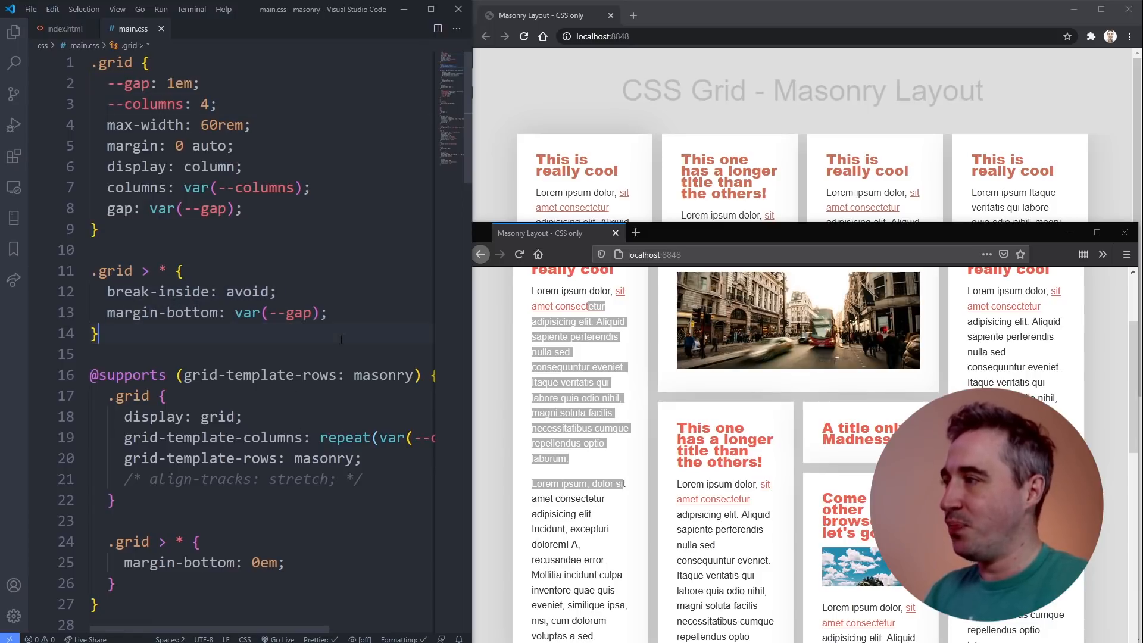
double_click(207, 105)
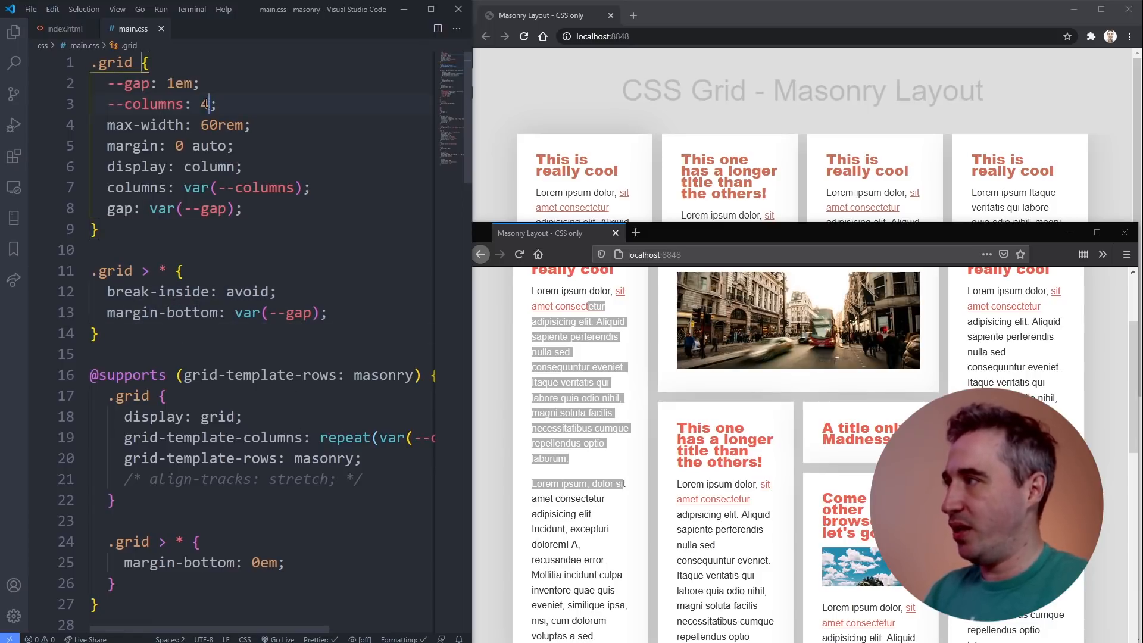
text(2)
key(ctrl+s)
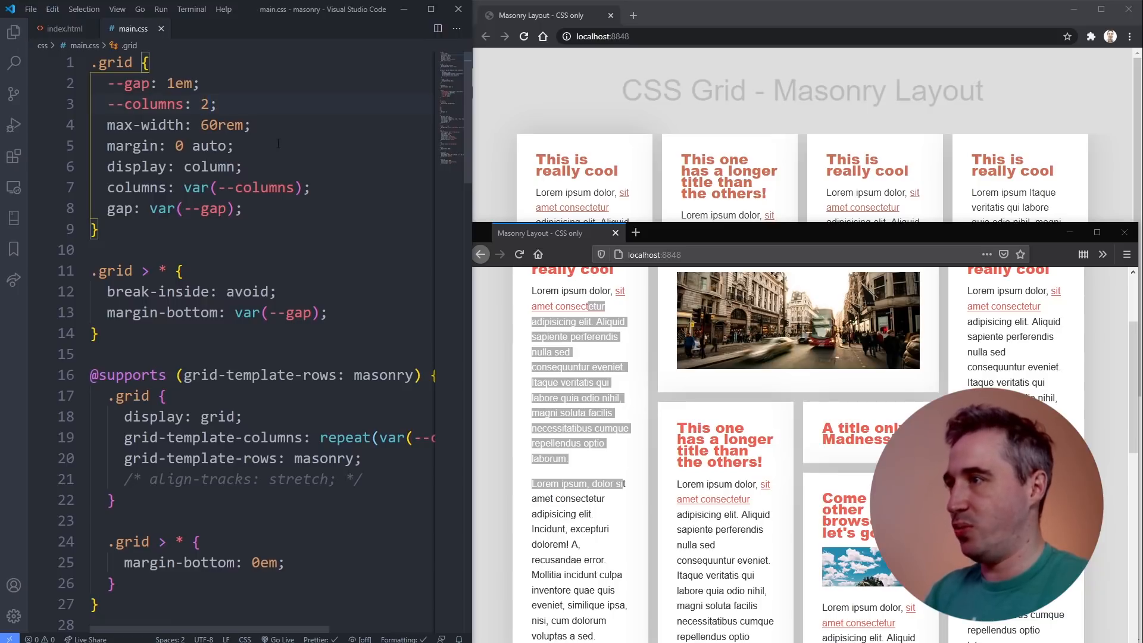
scroll(853, 425, up, 3)
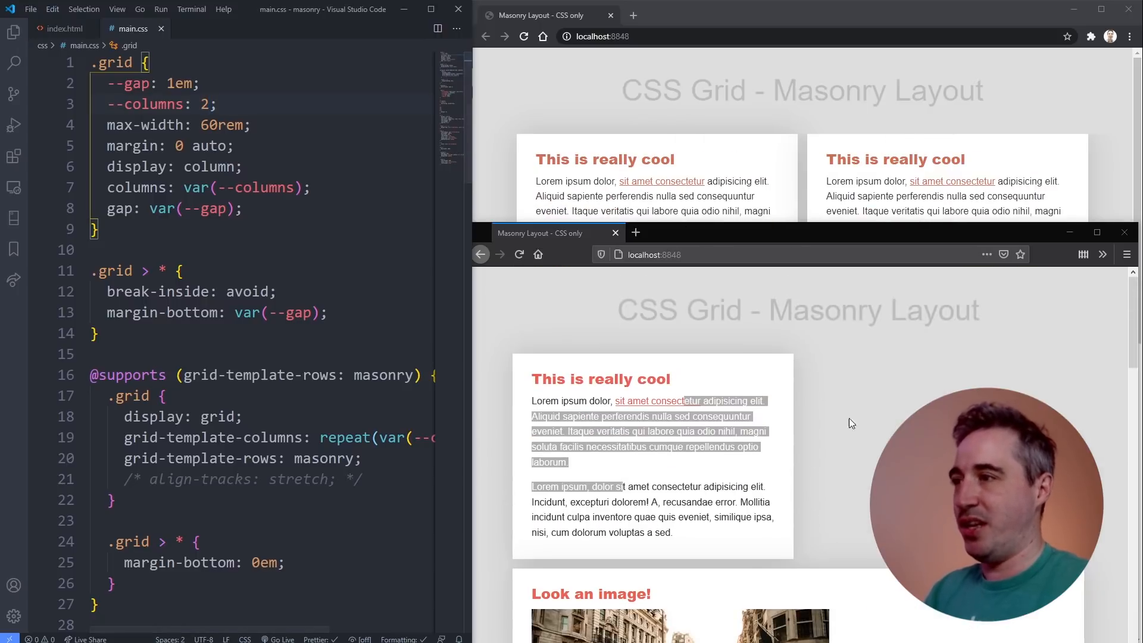
scroll(853, 424, down, 5)
scroll(851, 402, down, 3)
scroll(849, 385, up, 2)
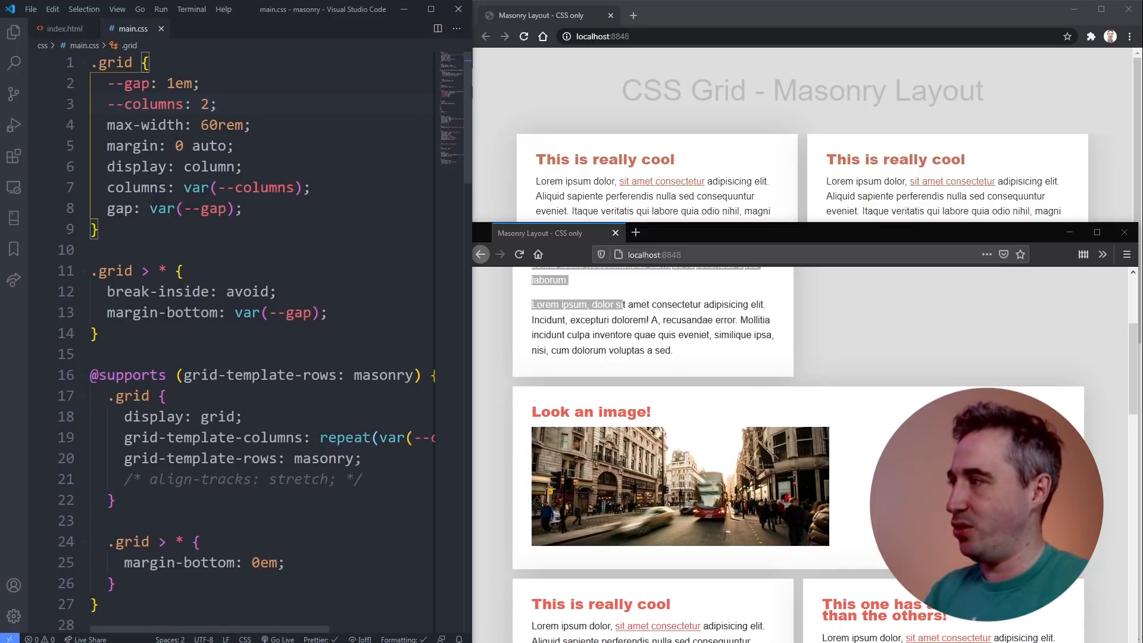
click(379, 457)
Step: Add grid-auto-flow: dense to the masonry grid block via autocomplete and save
key(Return)
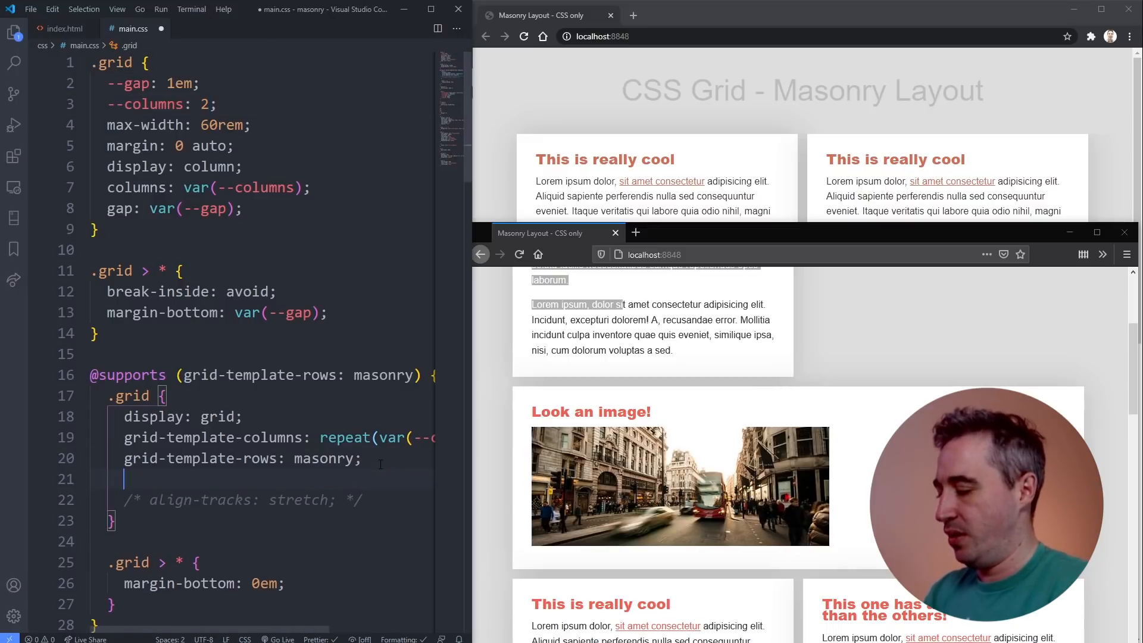
text(grid)
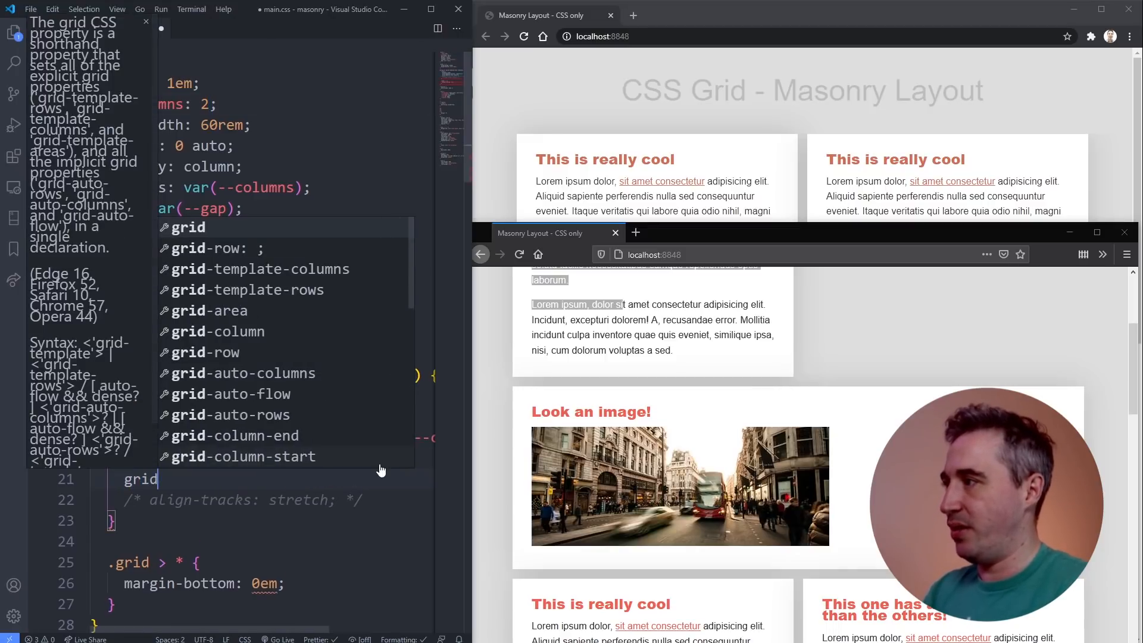
key(Down)
key(Down)
key(Down)
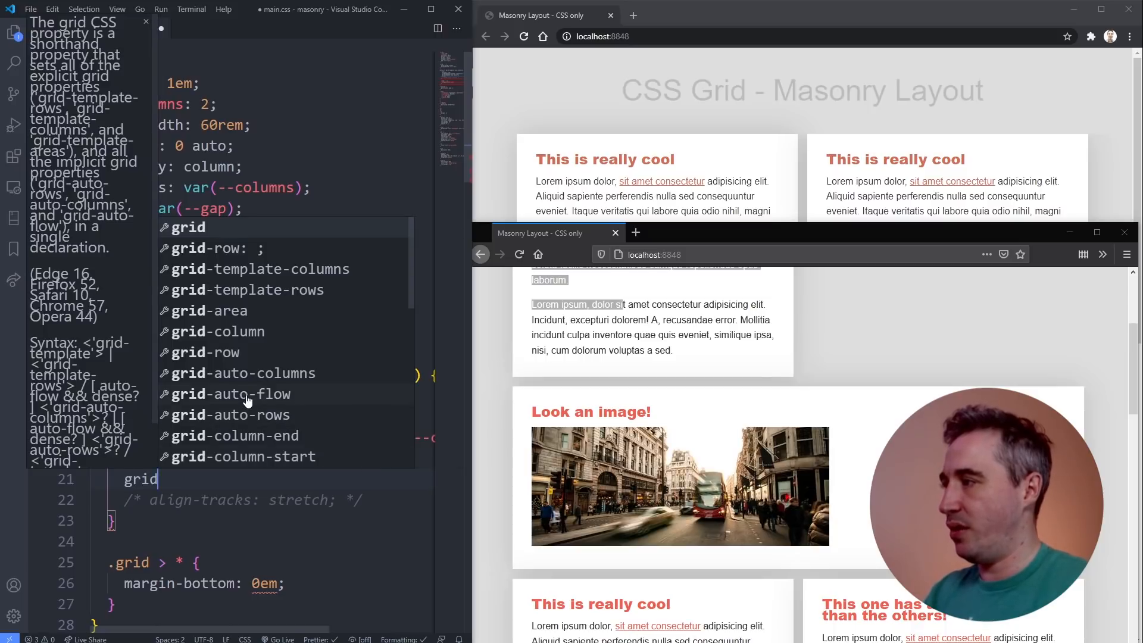
key(Return)
text(de;)
key(Return)
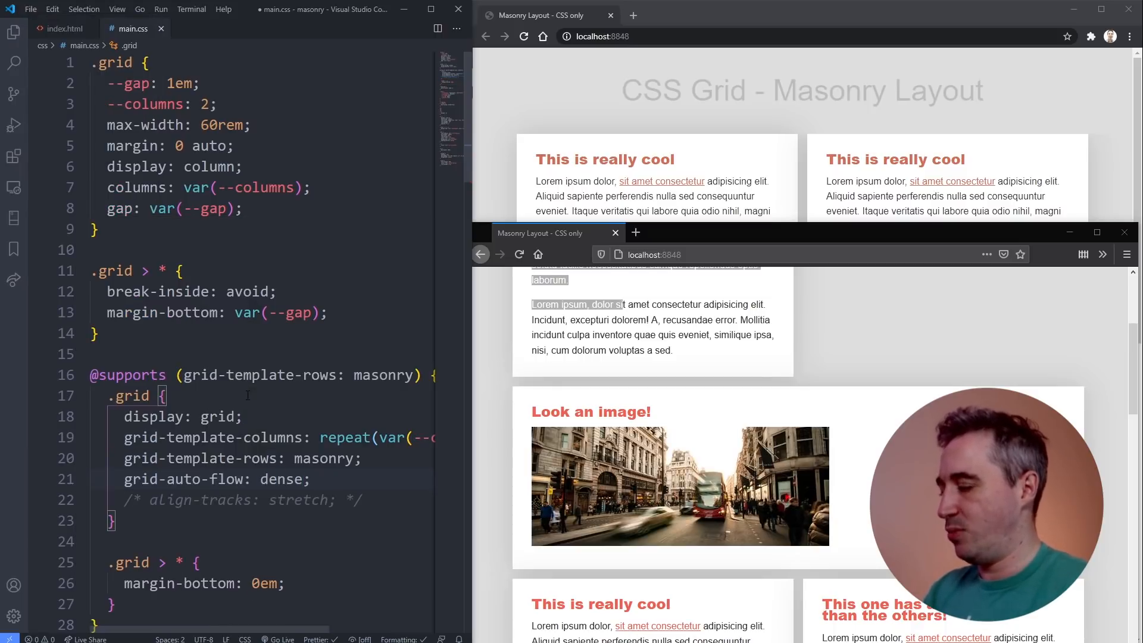
key(ctrl+s)
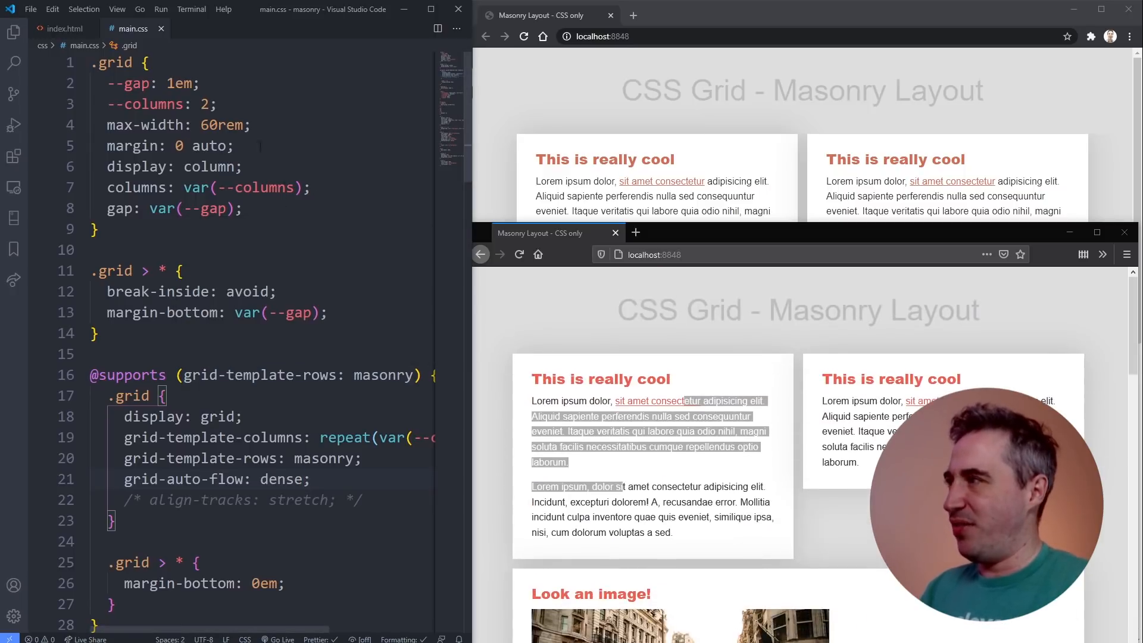
Step: Set --columns back to 4 and save so both previews show four columns
double_click(205, 105)
text(4)
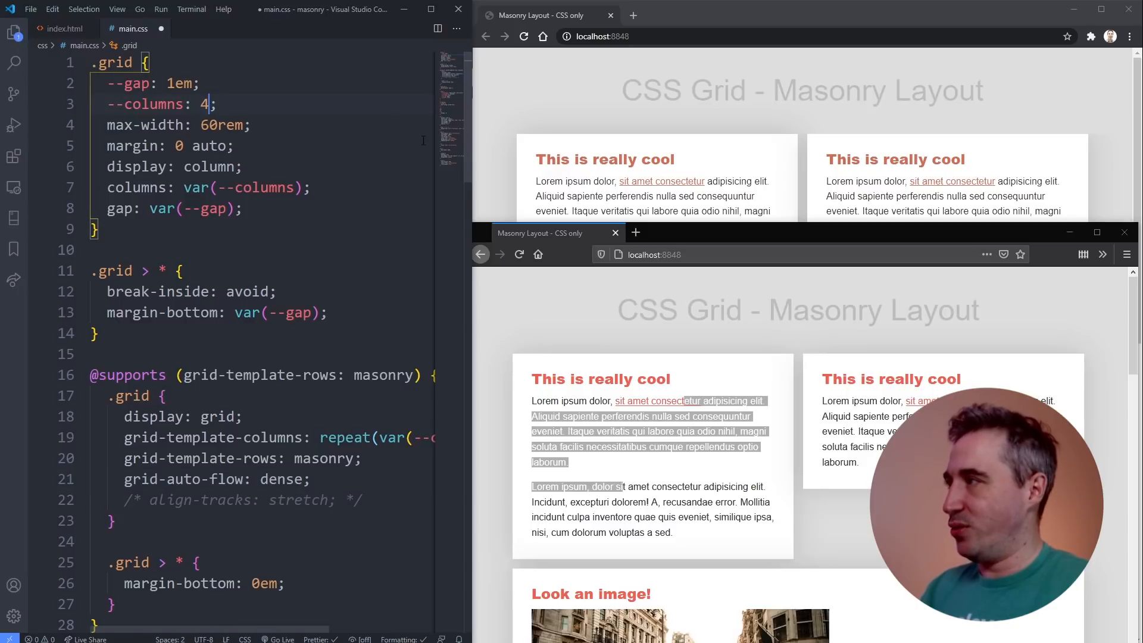
key(ctrl+s)
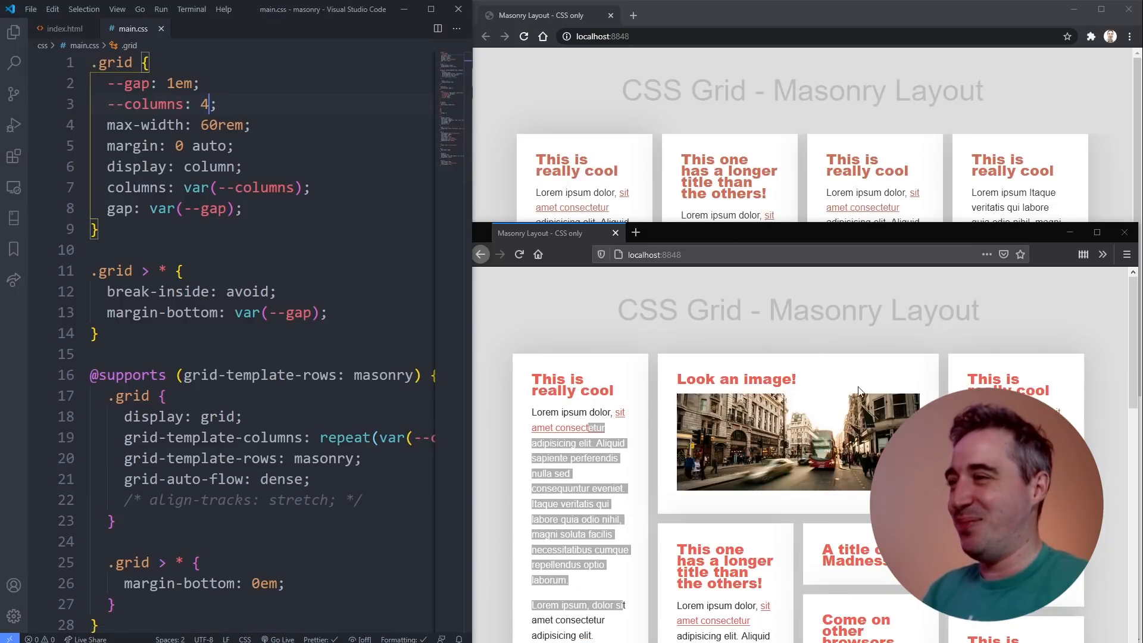
scroll(859, 391, down, 5)
scroll(859, 392, up, 5)
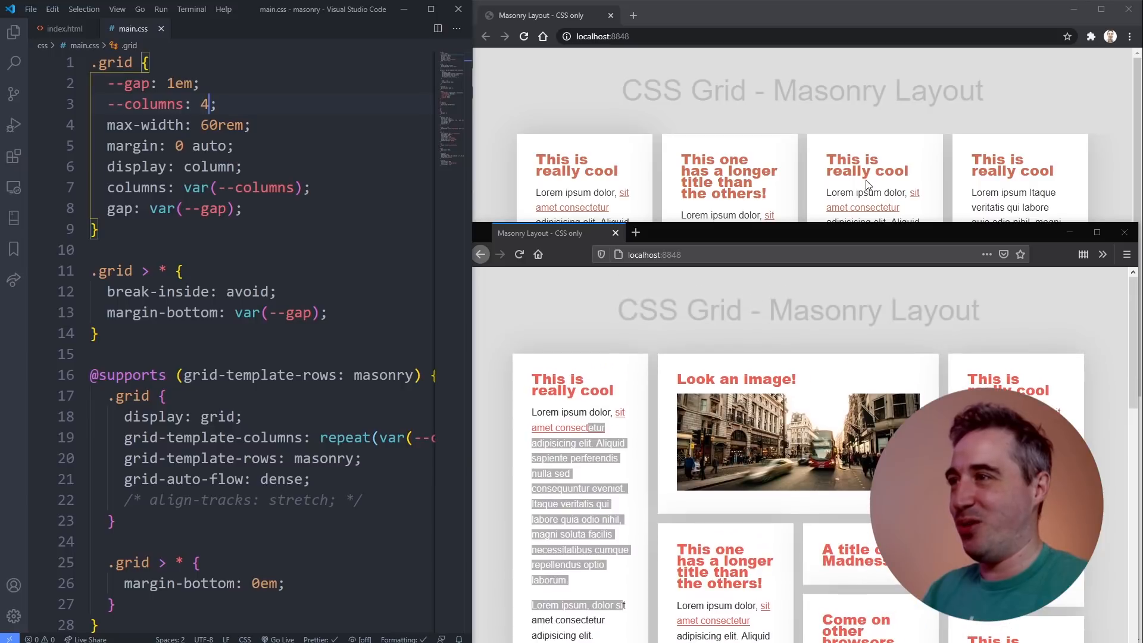
scroll(865, 185, down, 5)
scroll(866, 185, up, 5)
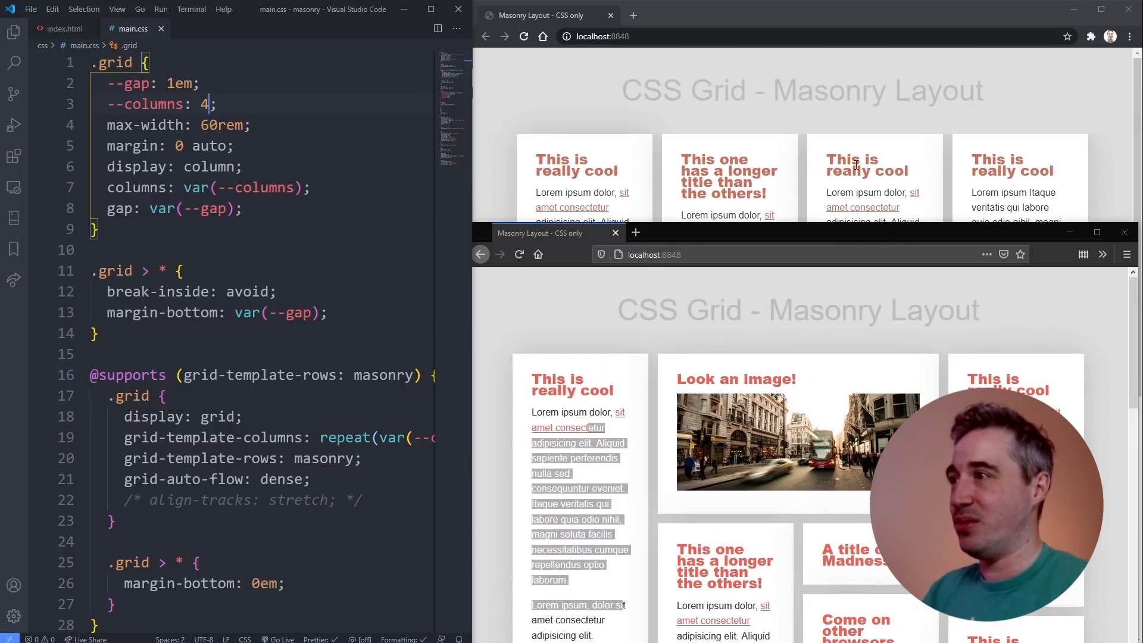
scroll(858, 163, down, 3)
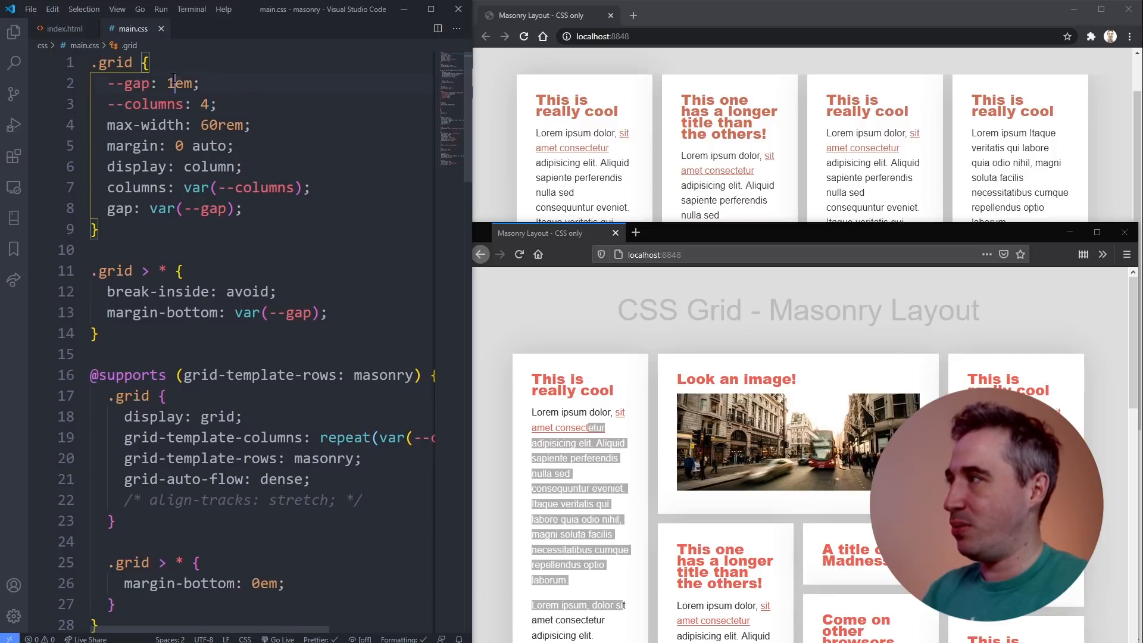
text(3)
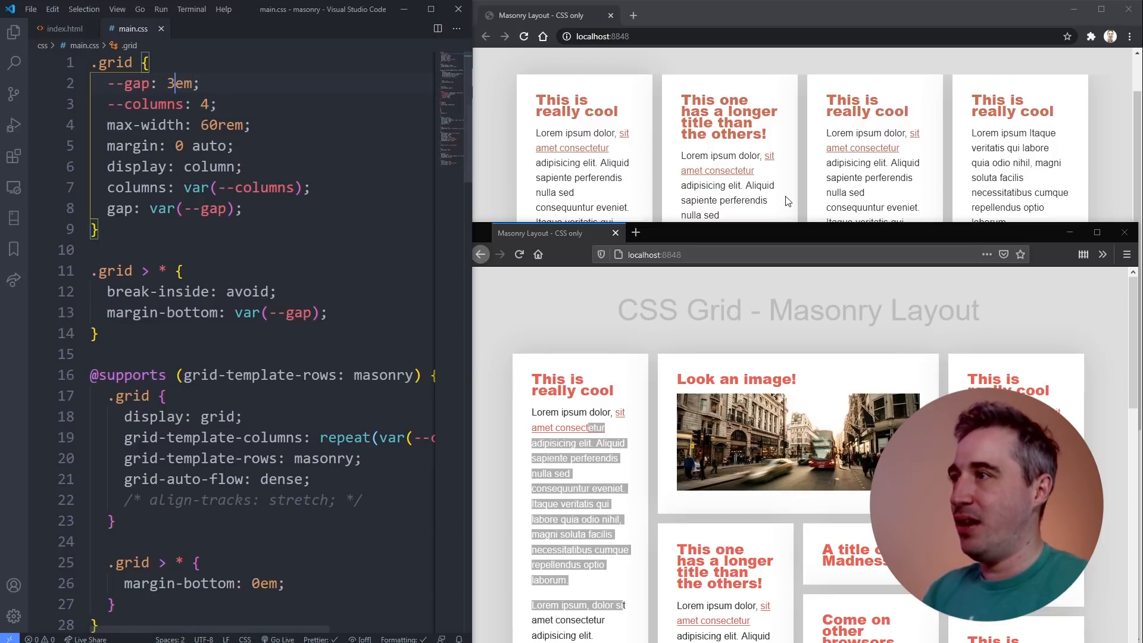
Step: Set --gap to 3em, save, and inspect the gap declaration's tooltip as previews widen the spacing
key(ctrl+s)
scroll(715, 134, down, 5)
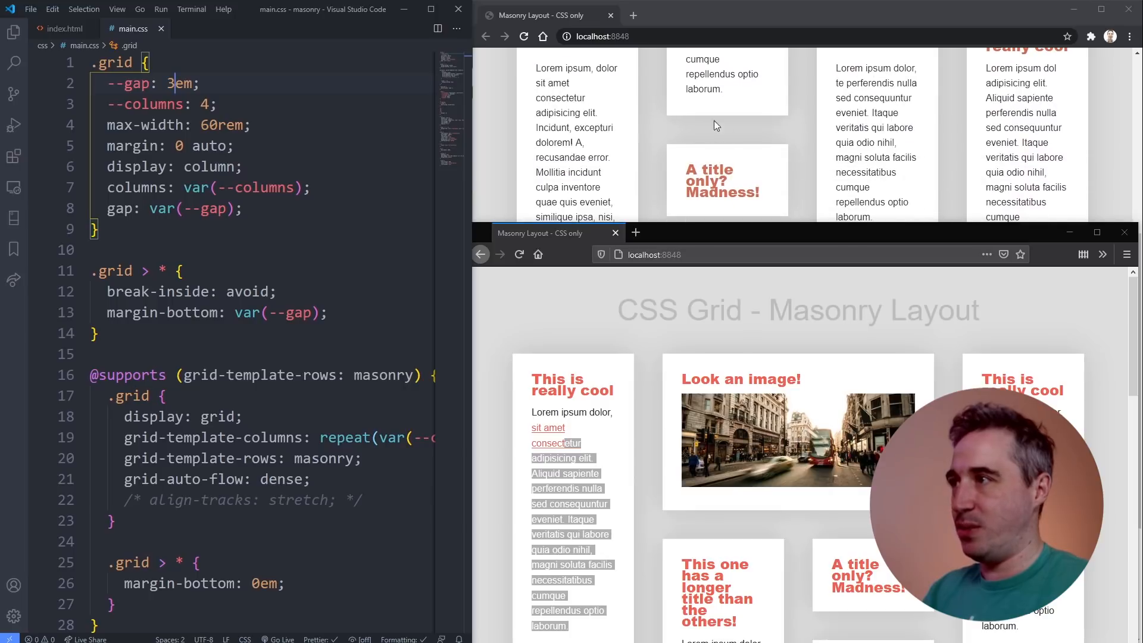
scroll(772, 474, down, 2)
scroll(804, 473, down, 3)
scroll(651, 504, down, 2)
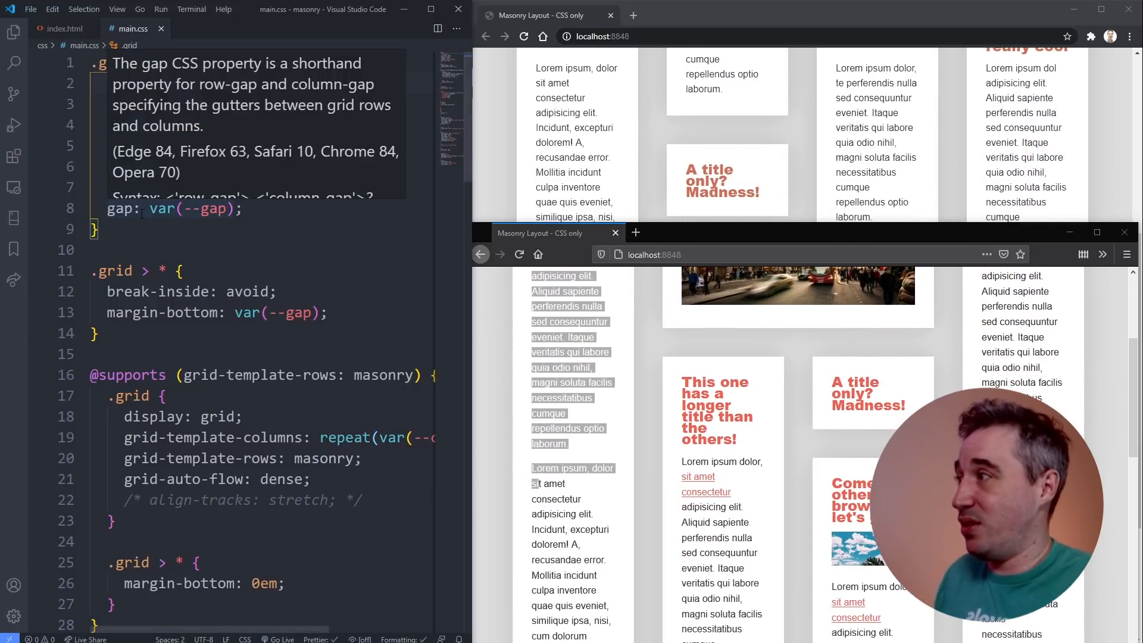
drag(264, 312, 309, 312)
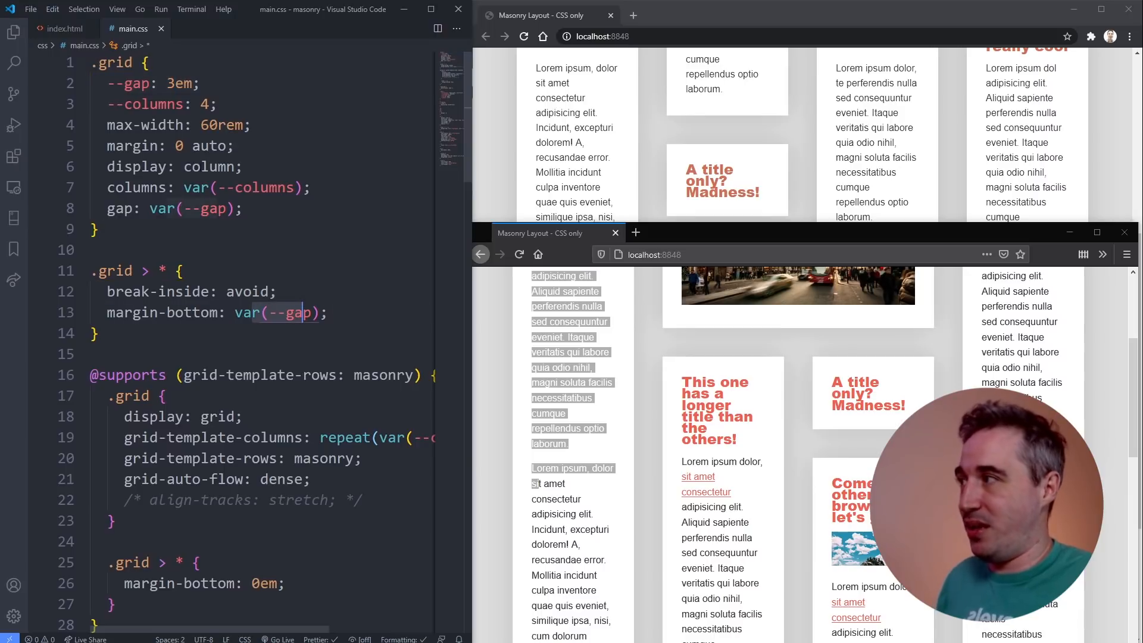
click(124, 208)
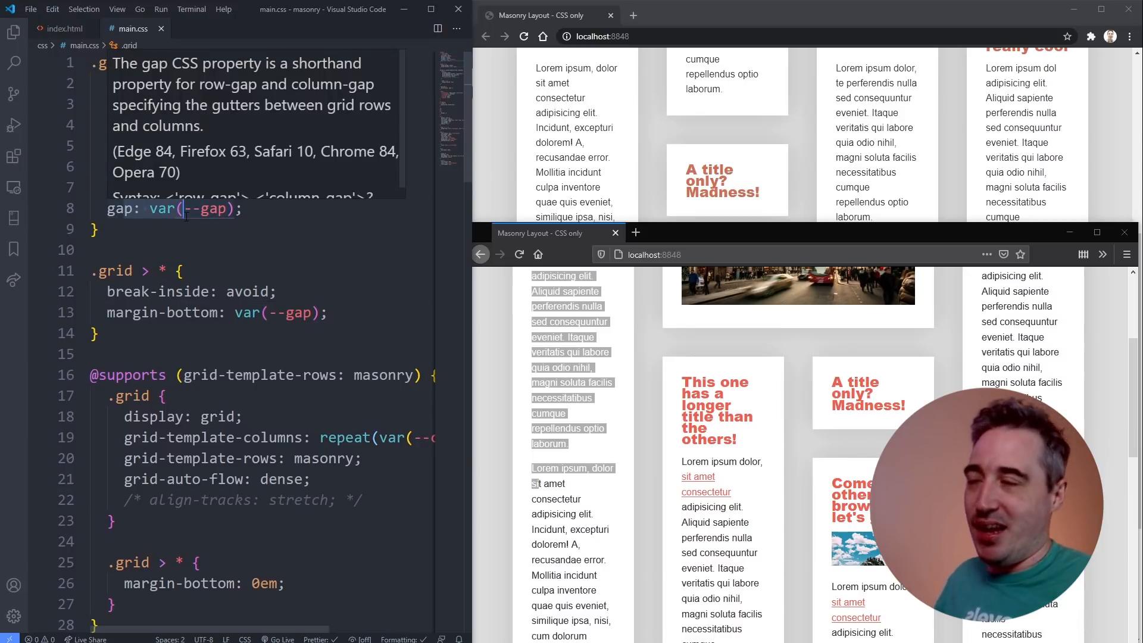